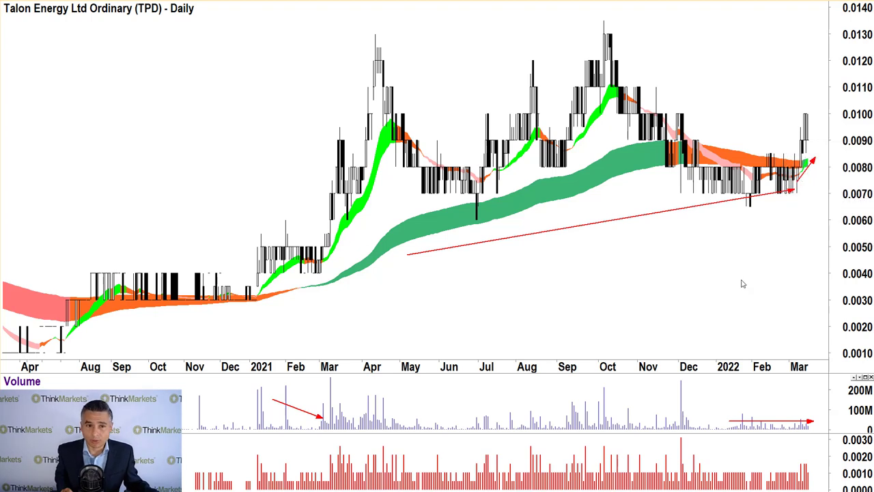
# - Draw a projected price path on the Talon Energy chart, pulling back from the March 2022 high and rising to about 0.0110
pyautogui.moveTo(740, 254)
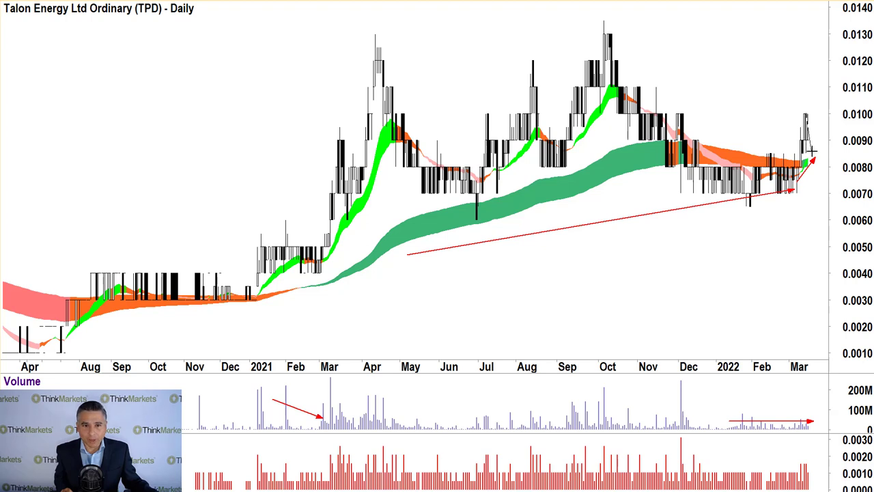
pyautogui.moveTo(812, 150)
pyautogui.mouseDown()
pyautogui.moveTo(806, 114)
pyautogui.moveTo(813, 140)
pyautogui.moveTo(816, 78)
pyautogui.moveTo(822, 86)
pyautogui.mouseUp()
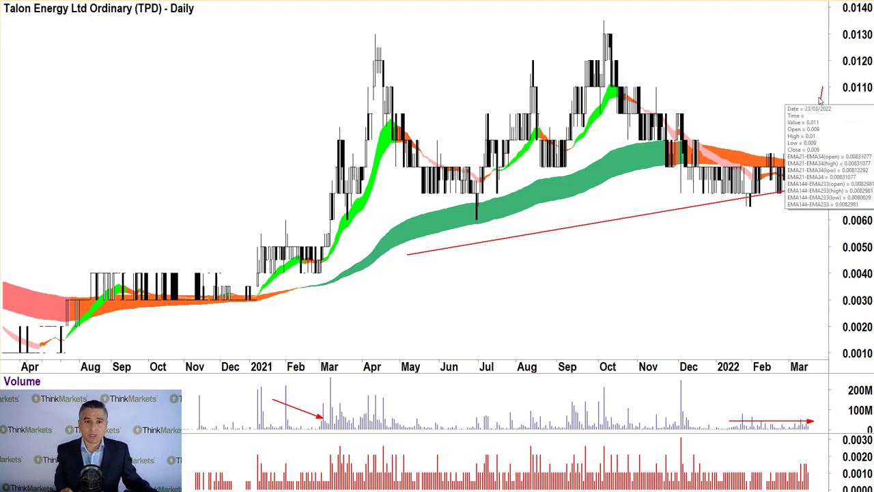
pyautogui.moveTo(826, 102)
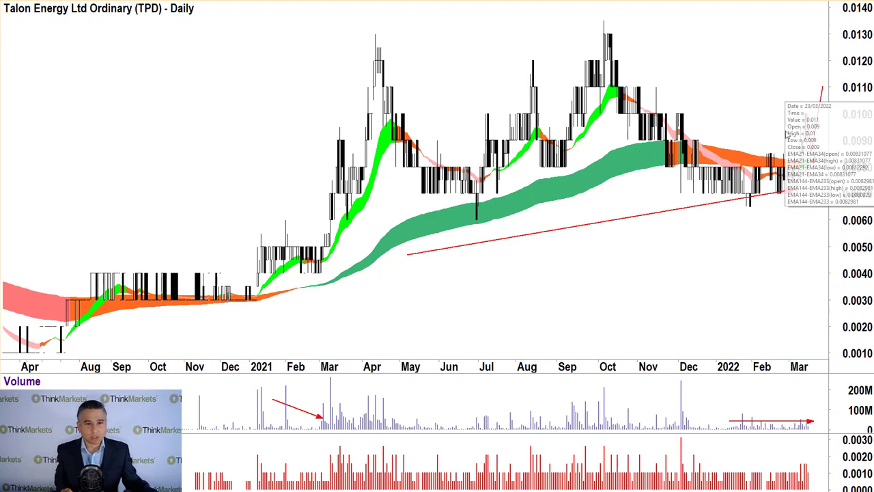
pyautogui.moveTo(787, 131)
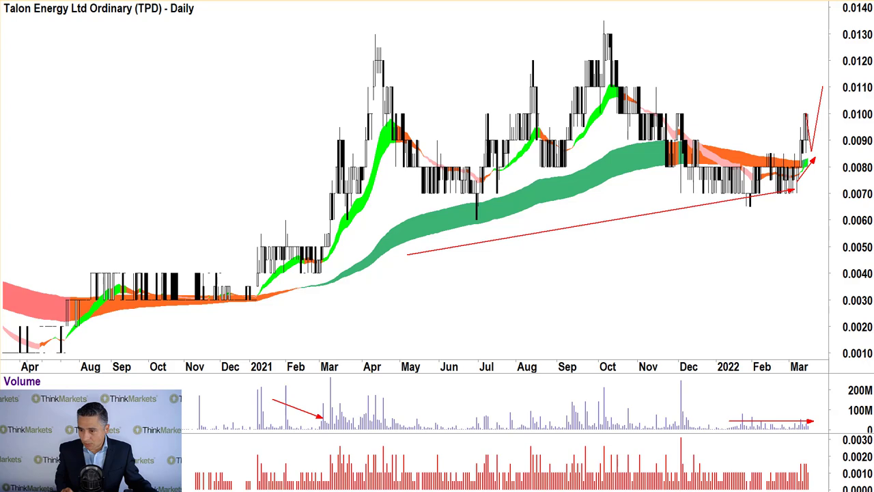
# - Switch to the Refinitiv Eikon Stock Valuation Tool workbook in Excel and change the stock code to ARB.AX
pyautogui.hotkey('alt', 'Tab')
pyautogui.click(35, 159)
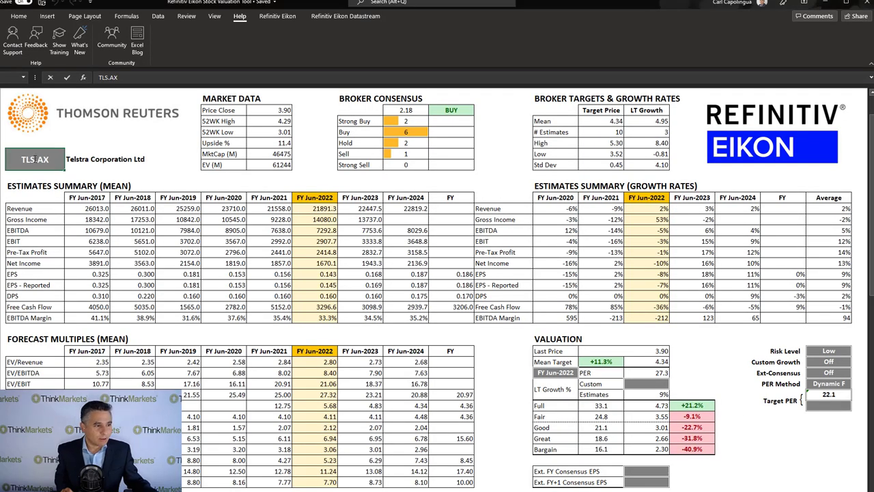
pyautogui.doubleClick(36, 159)
pyautogui.doubleClick(35, 159)
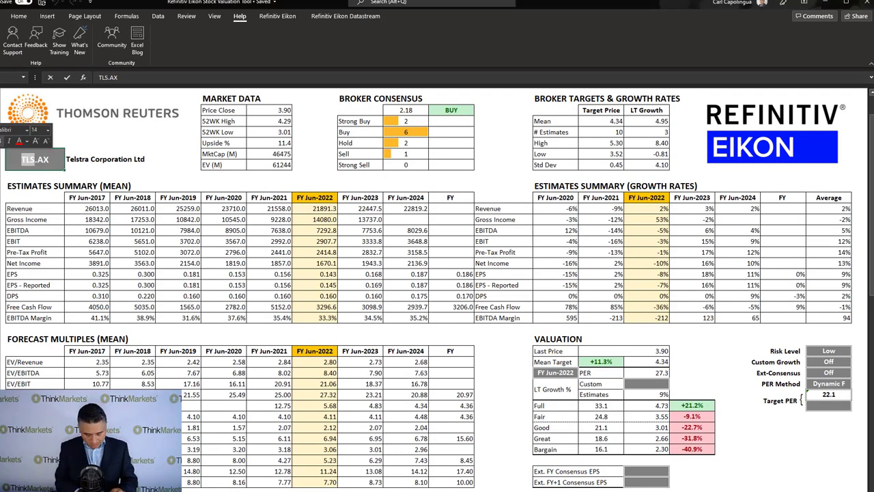
pyautogui.press('BackSpace')
pyautogui.write('ARB')
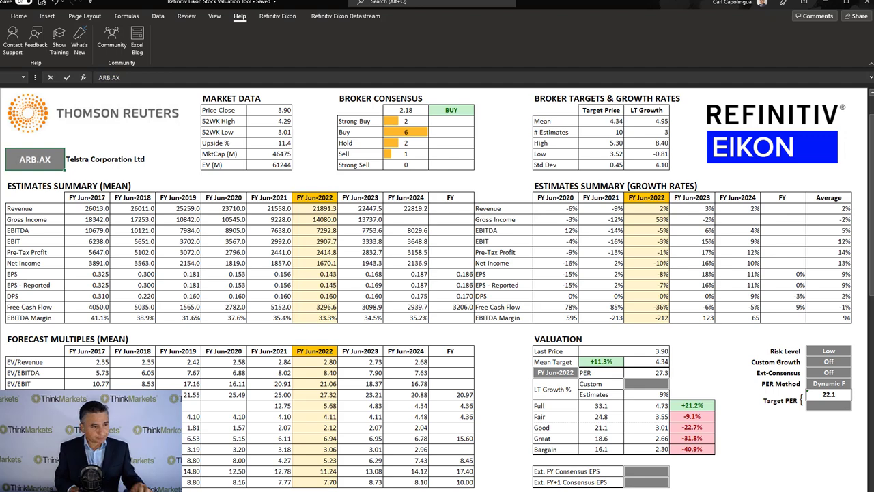
pyautogui.press('Return')
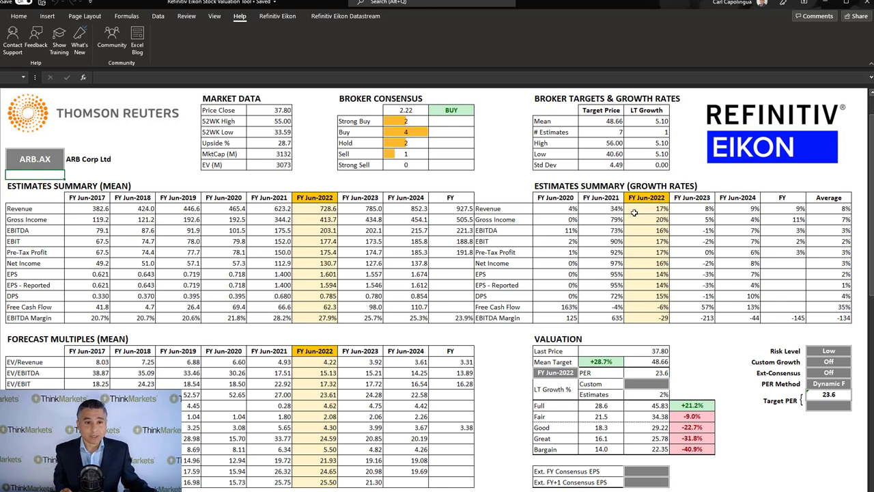
# - Examine ARB Corp's mean estimates for FY Jun-2022 and each following forecast year, and the FY Jun-2017 to FY Jun-2021 history
pyautogui.moveTo(311, 197); pyautogui.dragTo(312, 318)
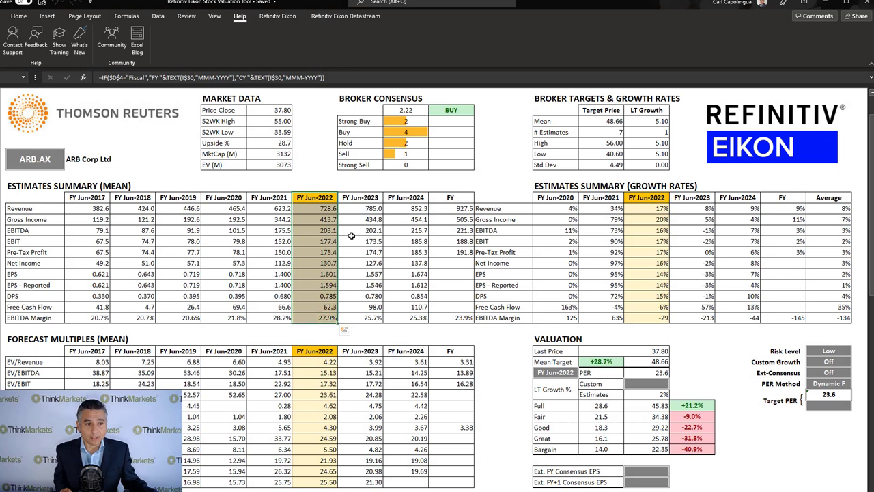
pyautogui.moveTo(360, 197); pyautogui.dragTo(367, 318)
pyautogui.moveTo(416, 198); pyautogui.dragTo(419, 317)
pyautogui.moveTo(449, 197); pyautogui.dragTo(451, 317)
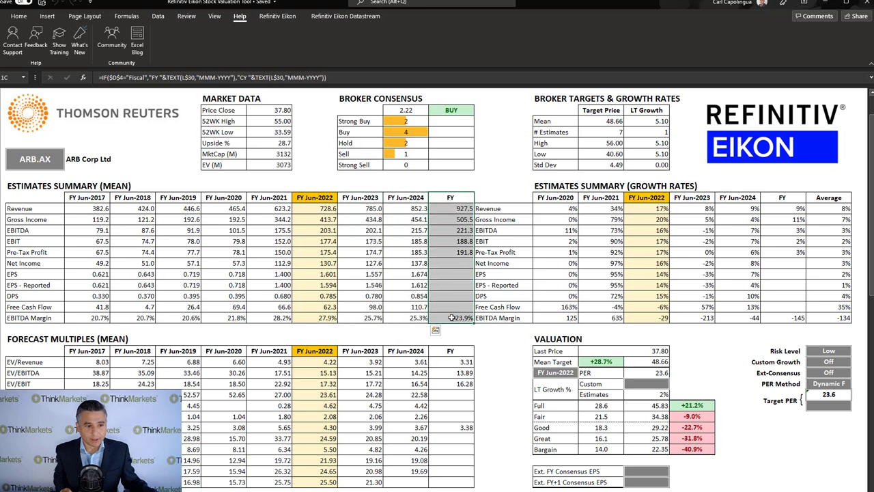
pyautogui.click(459, 198)
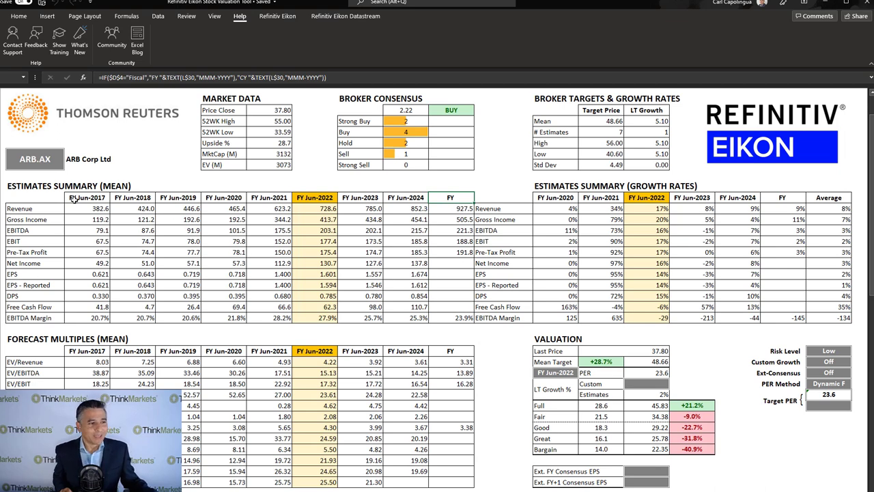
pyautogui.moveTo(74, 200); pyautogui.dragTo(258, 319)
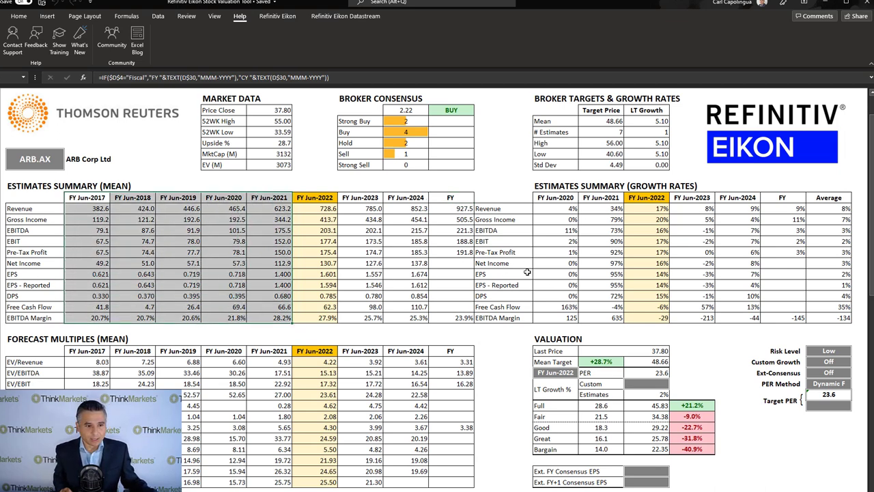
# - Examine the EPS growth rates and the price-earnings and dividend yield rows from FY Jun-2021 to FY Jun-2024
pyautogui.moveTo(555, 275); pyautogui.dragTo(835, 275)
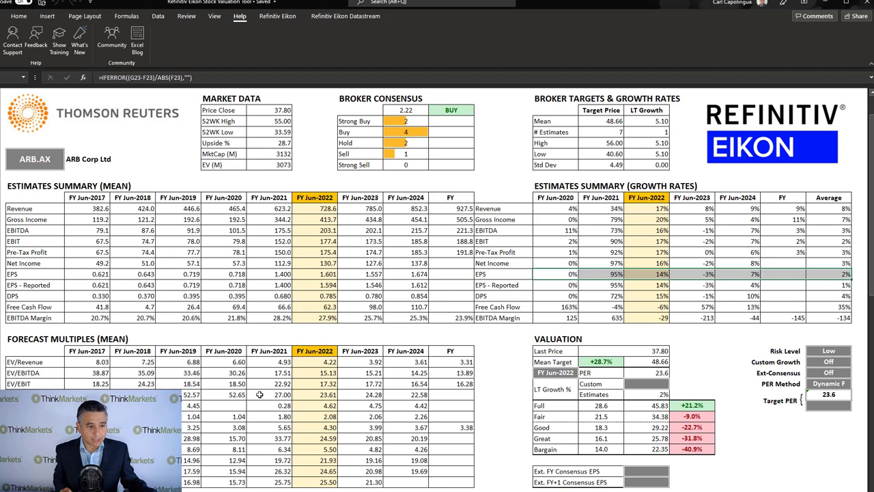
pyautogui.moveTo(259, 395); pyautogui.dragTo(401, 393)
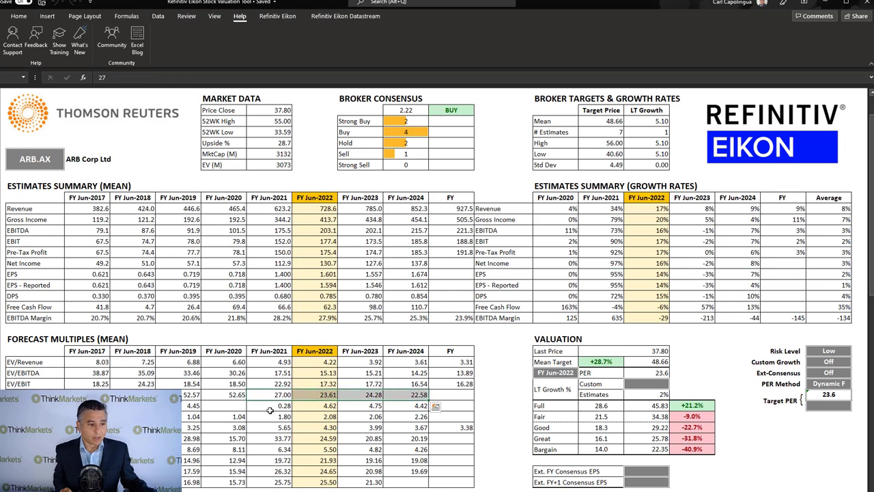
pyautogui.moveTo(267, 416); pyautogui.dragTo(394, 415)
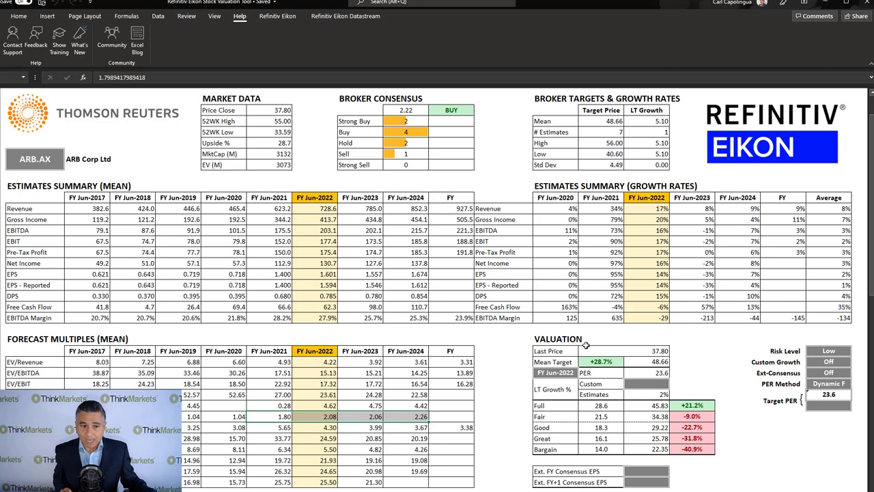
# - Compare the mean target price with the closing price and examine the broker consensus rating and its buy, hold and sell breakdown
pyautogui.click(646, 362)
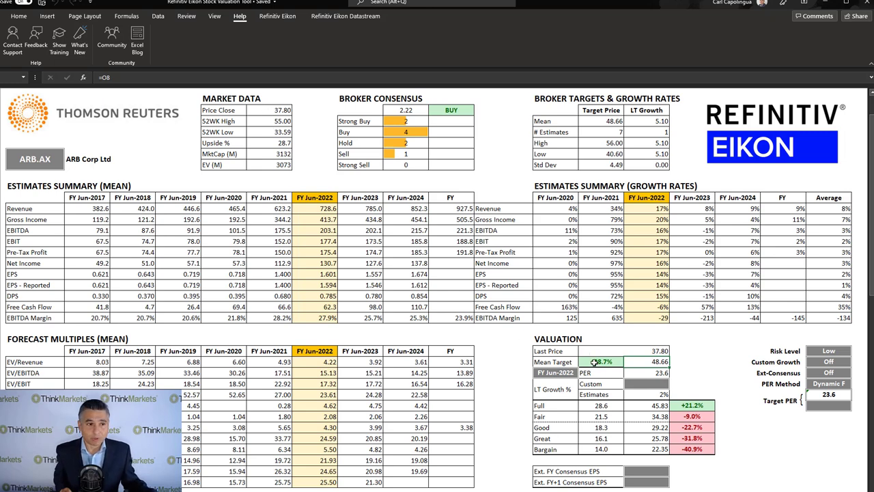
pyautogui.click(277, 112)
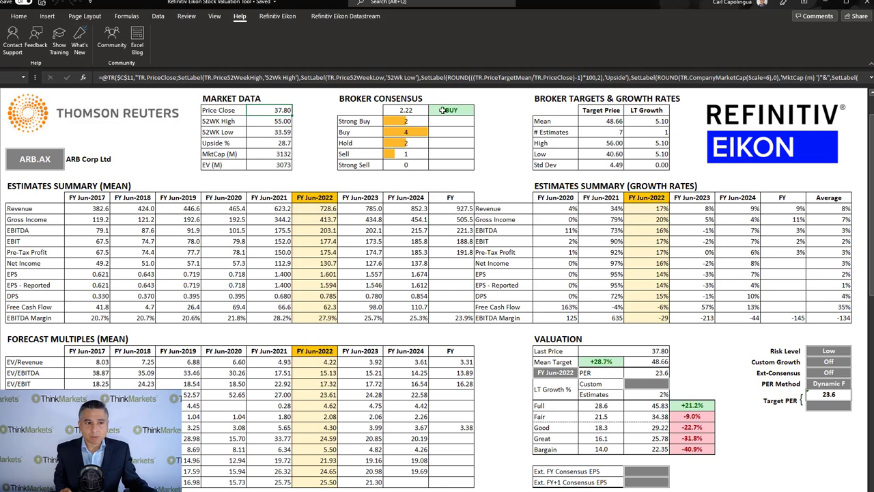
pyautogui.click(440, 113)
pyautogui.click(406, 131)
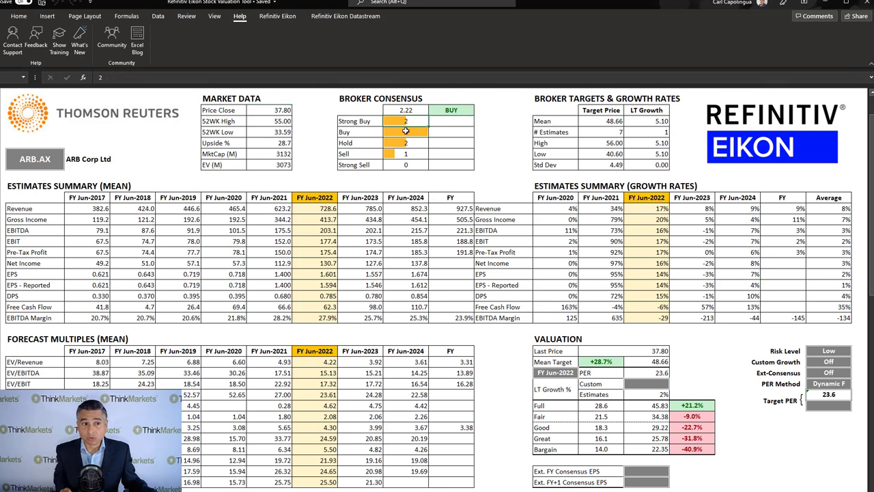
pyautogui.click(402, 143)
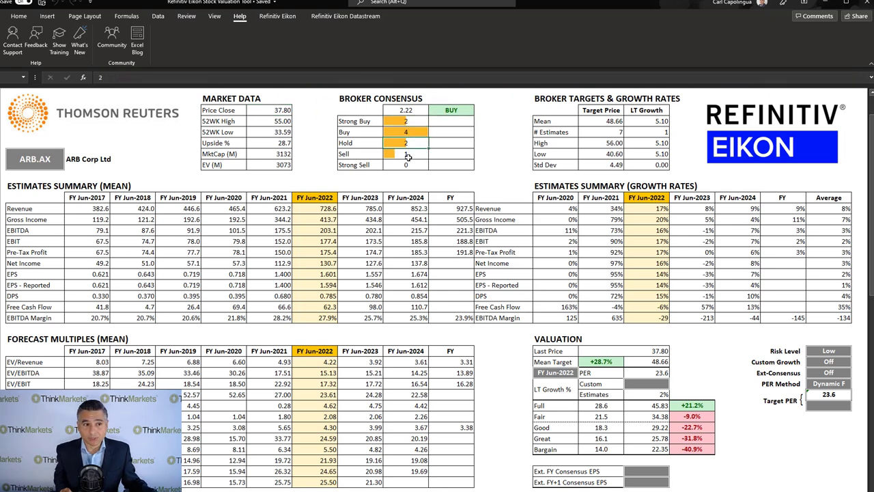
pyautogui.click(408, 155)
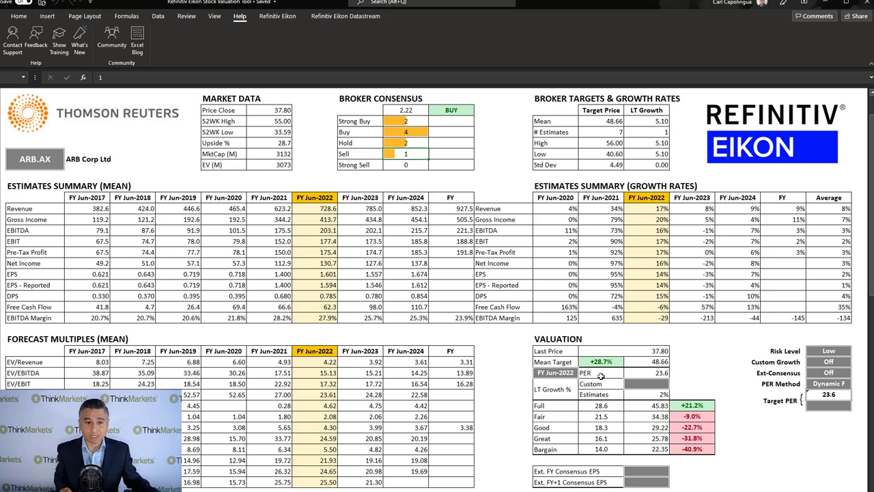
pyautogui.click(642, 362)
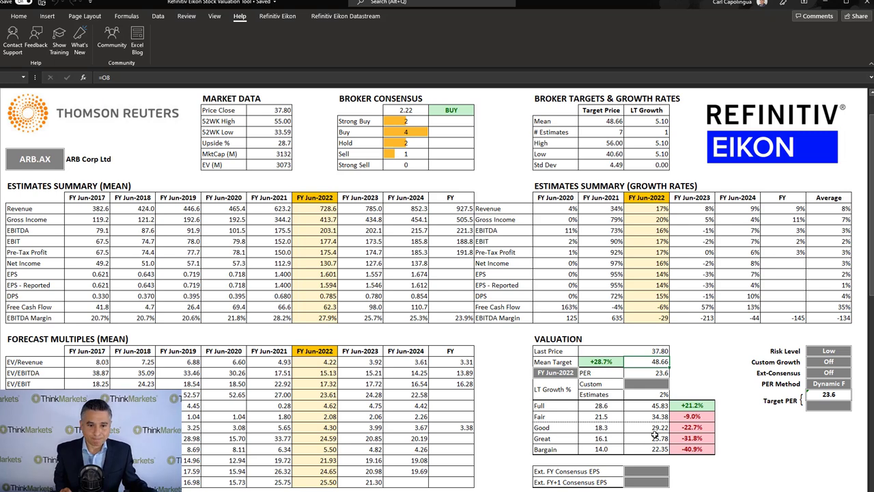
# - Set the valuation's Risk Level to Moderate
pyautogui.click(815, 351)
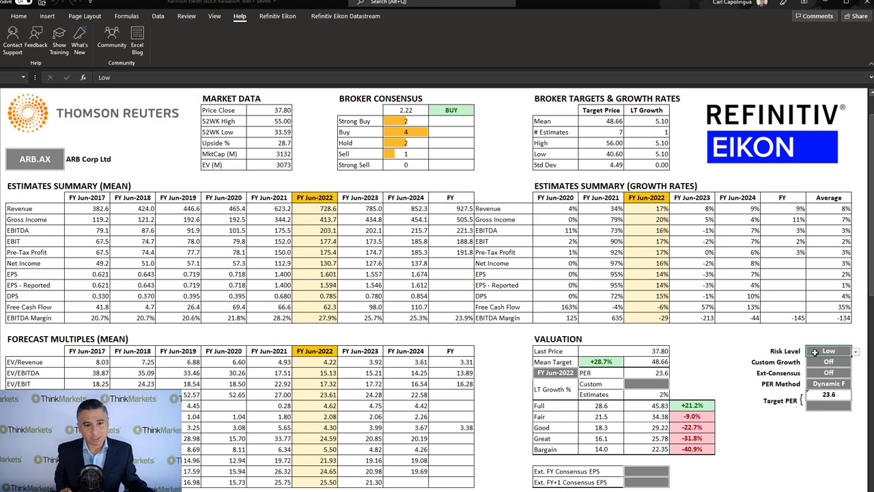
pyautogui.click(855, 352)
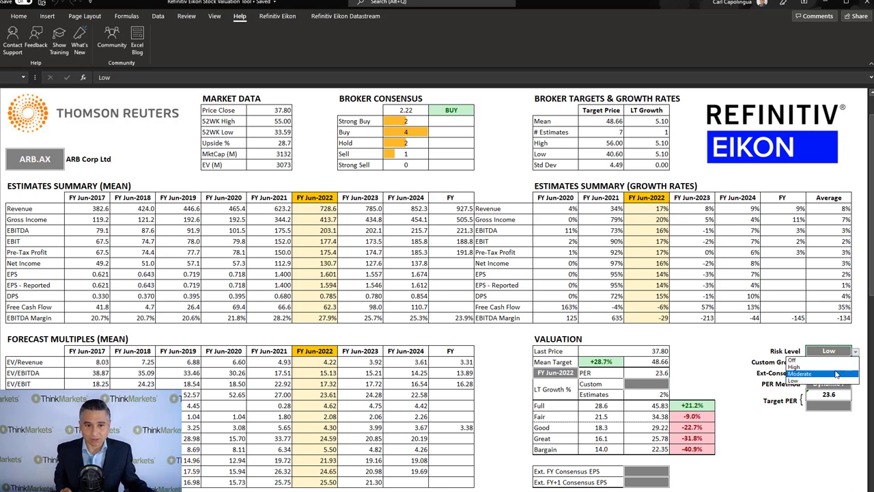
pyautogui.click(833, 374)
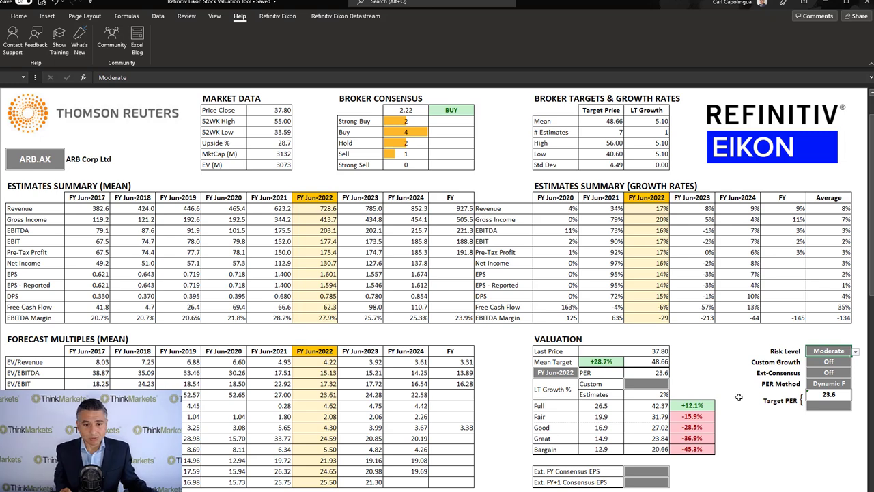
# - Examine ARB Corp's EPS growth rates year by year from FY Jun-2021 to FY Jun-2024, and the average
pyautogui.click(627, 274)
pyautogui.click(614, 275)
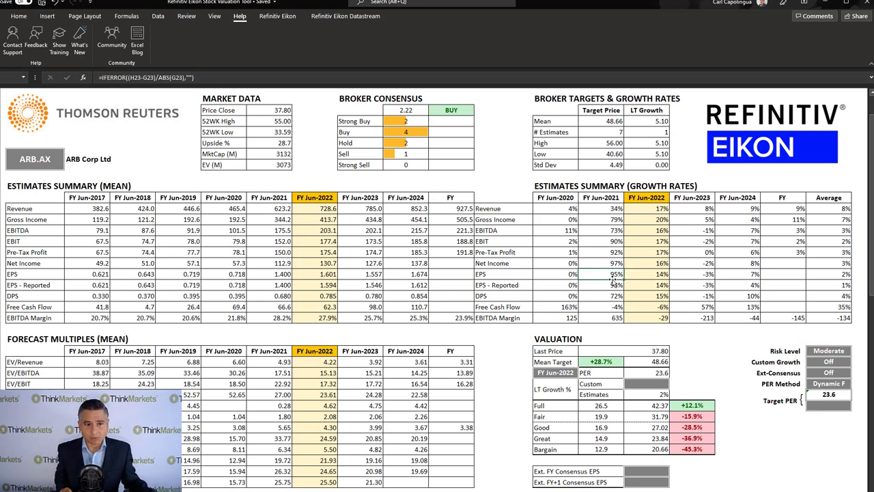
pyautogui.click(641, 274)
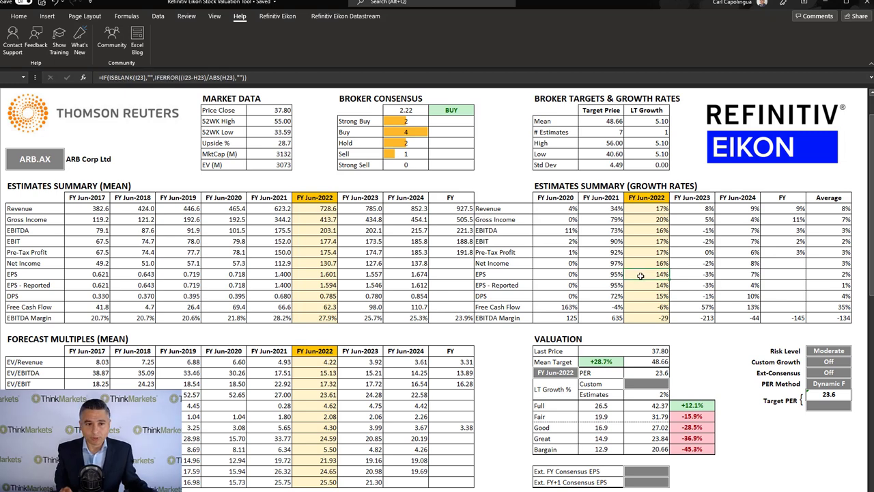
pyautogui.click(692, 275)
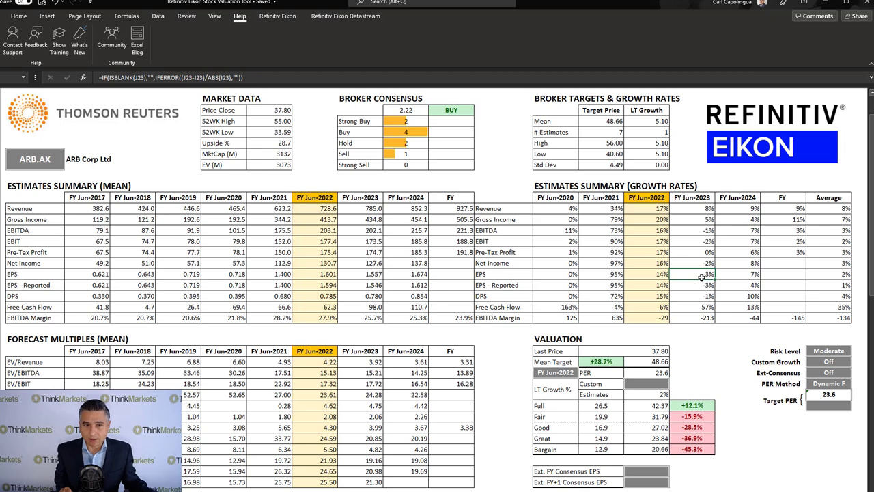
pyautogui.press('Right')
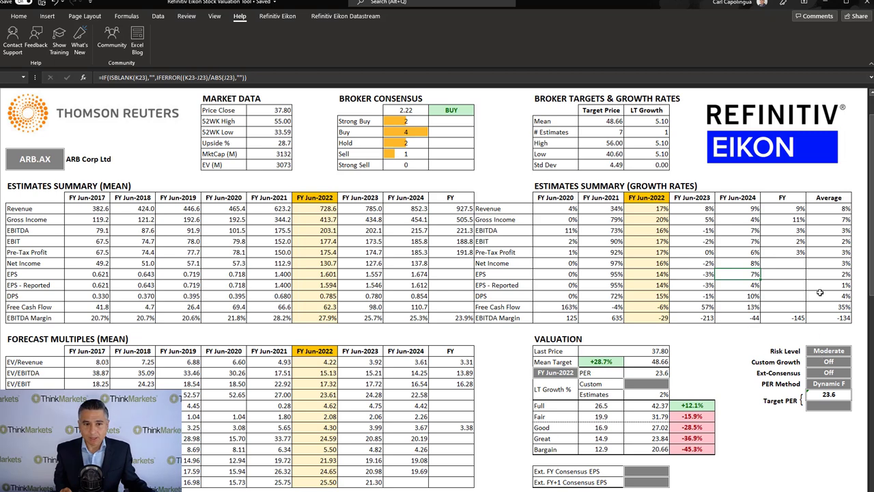
pyautogui.click(841, 275)
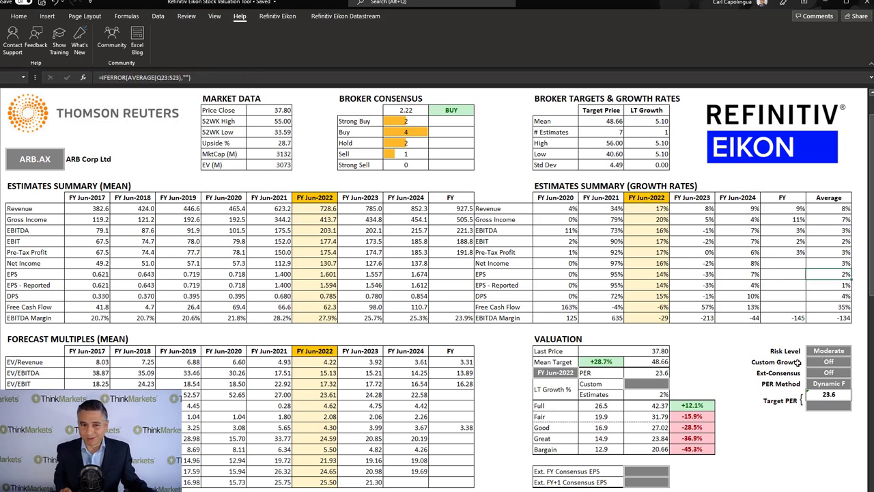
# - Check the Custom Growth and Target PER inputs and compare the historical price-earnings multiples with those for FY Jun-2022 to FY Jun-2024
pyautogui.click(824, 362)
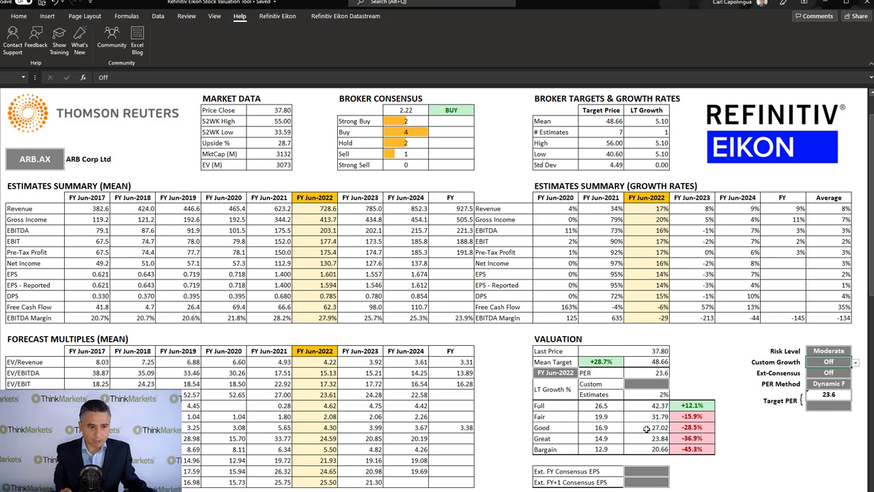
pyautogui.click(817, 394)
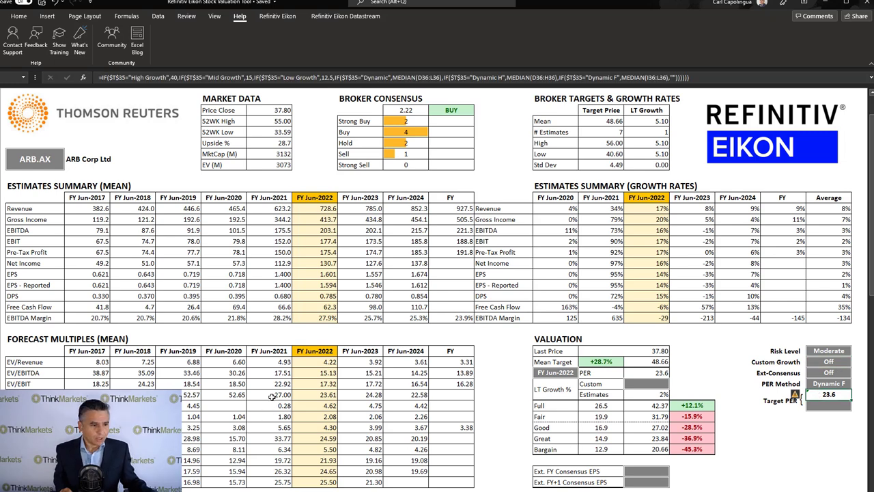
pyautogui.moveTo(135, 394); pyautogui.dragTo(259, 394)
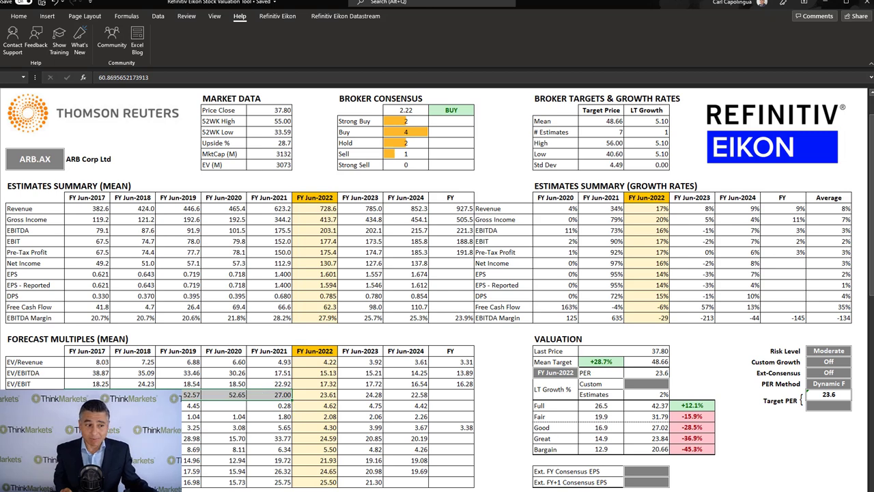
pyautogui.moveTo(137, 394); pyautogui.dragTo(211, 396)
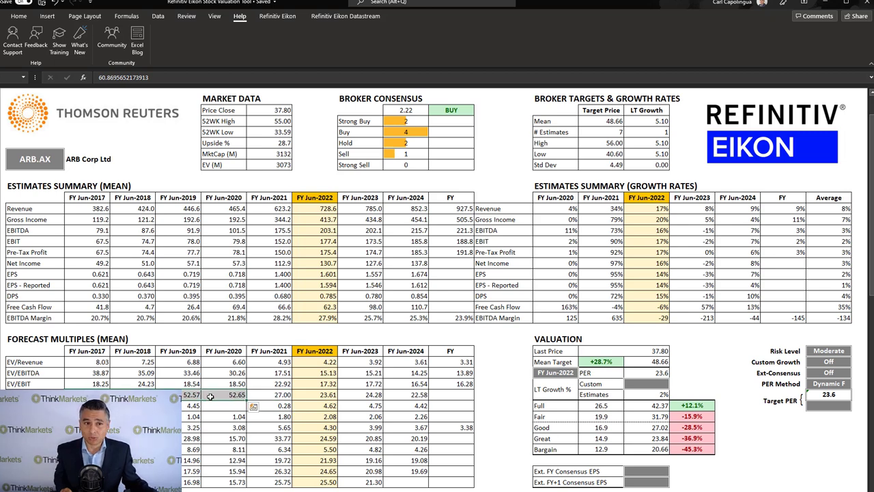
pyautogui.click(271, 394)
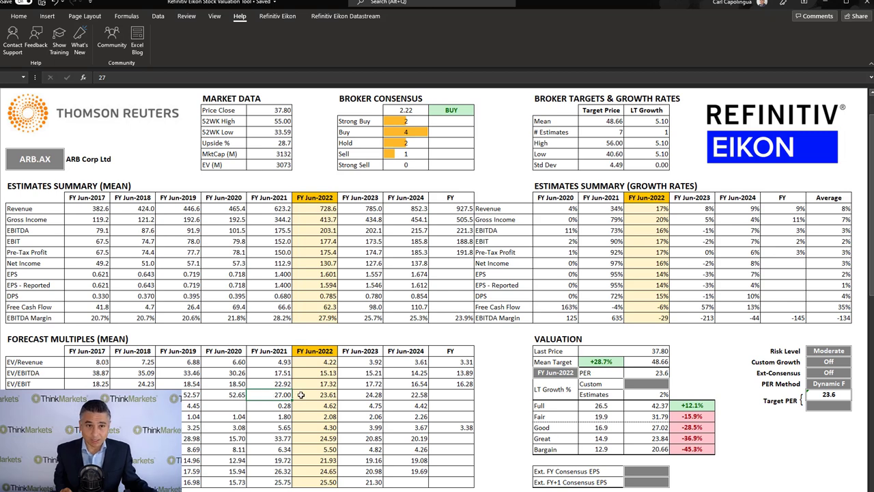
pyautogui.moveTo(304, 395); pyautogui.dragTo(386, 394)
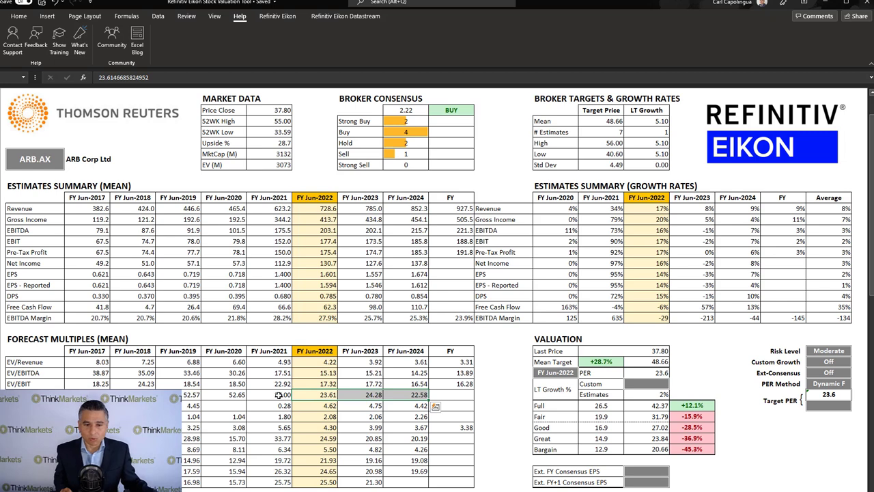
# - Turn on Custom Growth in ARB Corp's valuation and set the custom long-term growth rate to 5%
pyautogui.click(279, 395)
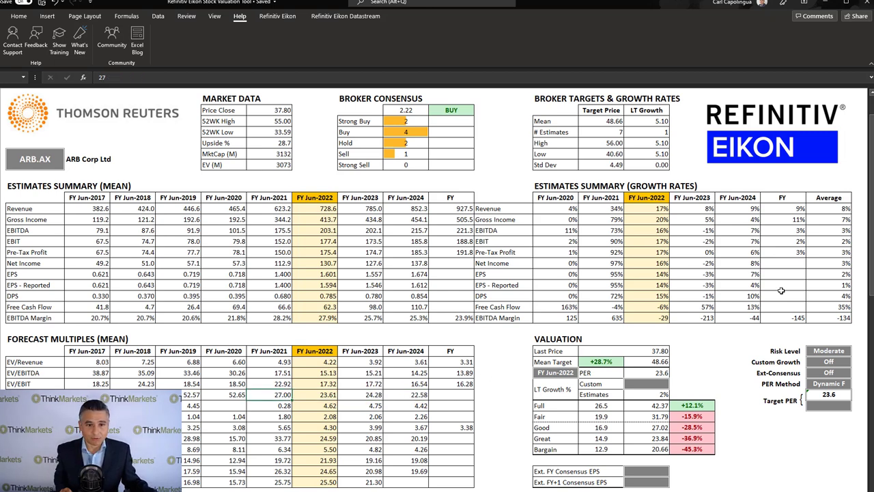
pyautogui.click(819, 401)
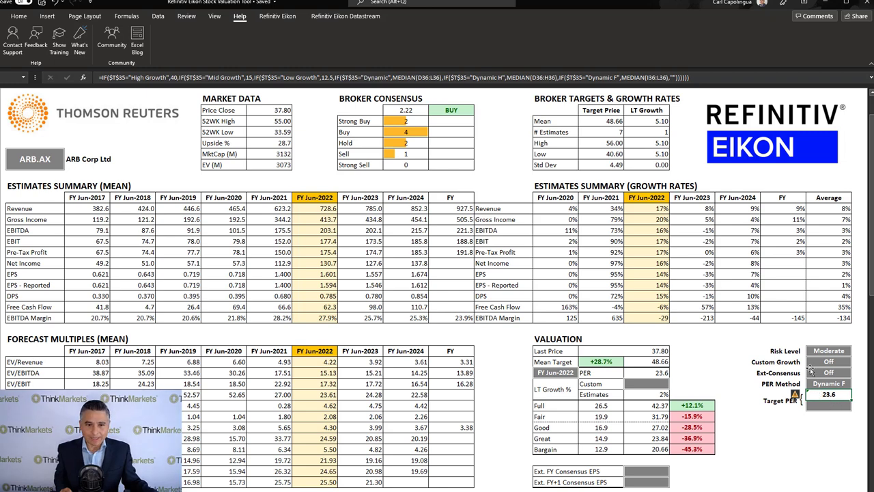
pyautogui.click(816, 360)
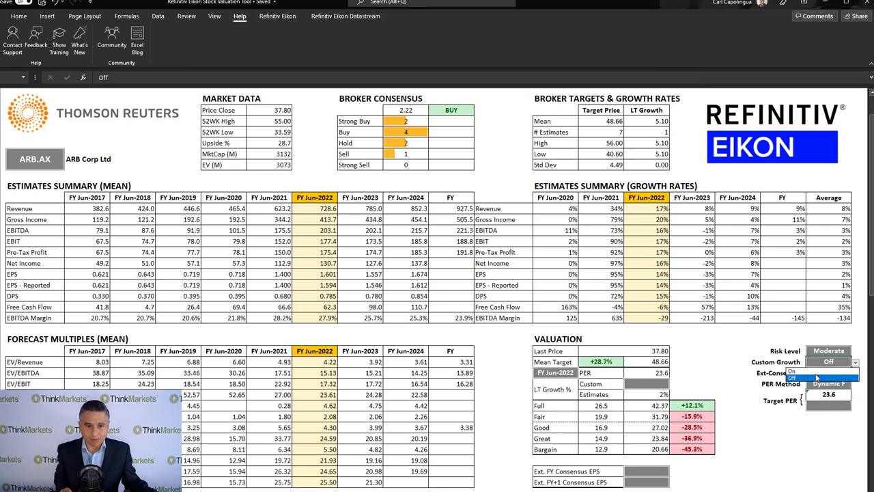
pyautogui.write('On')
pyautogui.click(659, 383)
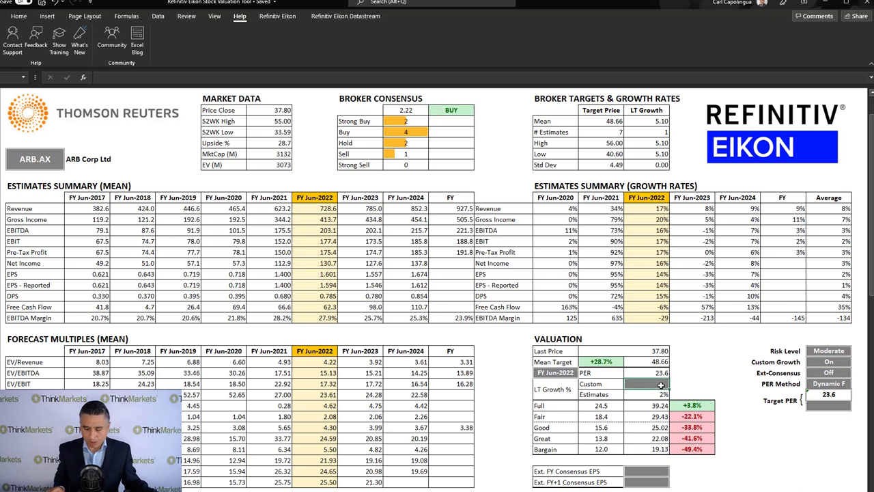
pyautogui.write('5')
pyautogui.press('Return')
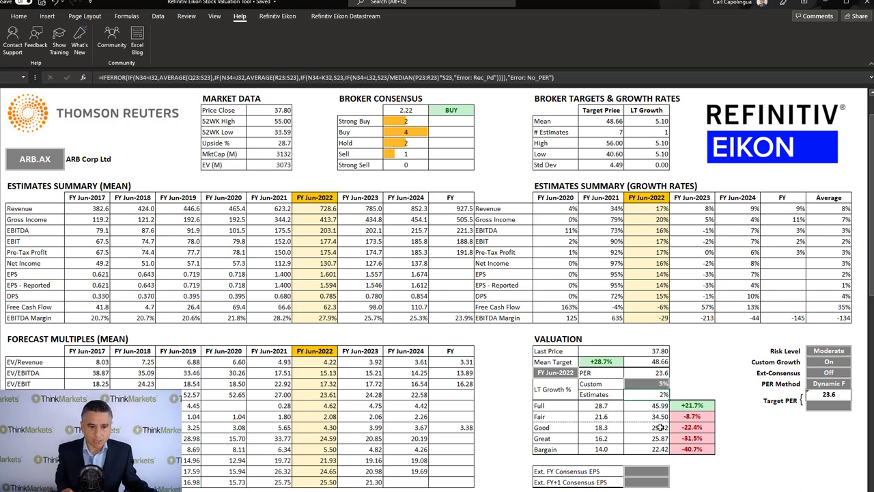
# - Compare ARB Corp's Fair valuation and its percentage difference from the last price with the brokers' mean target
pyautogui.click(690, 416)
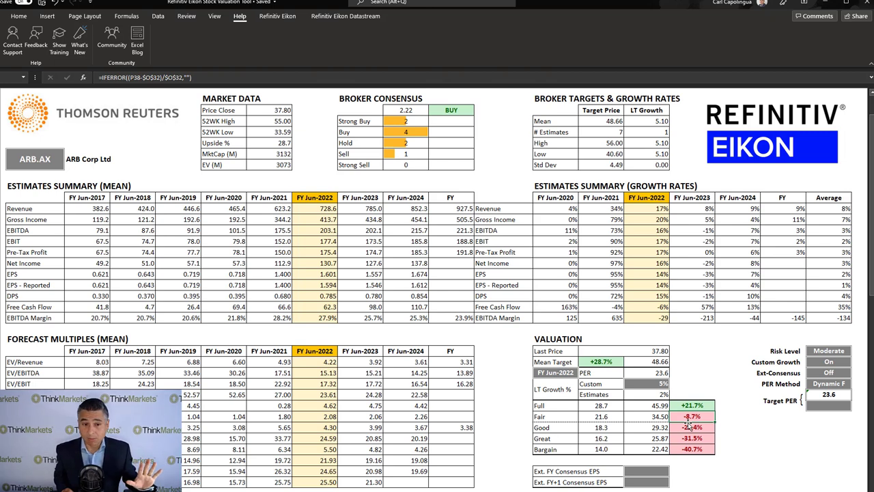
pyautogui.click(654, 416)
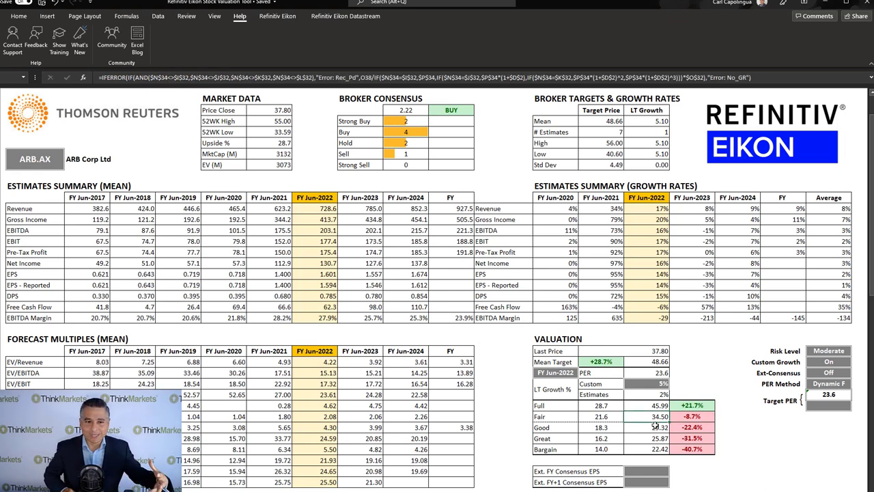
pyautogui.click(639, 365)
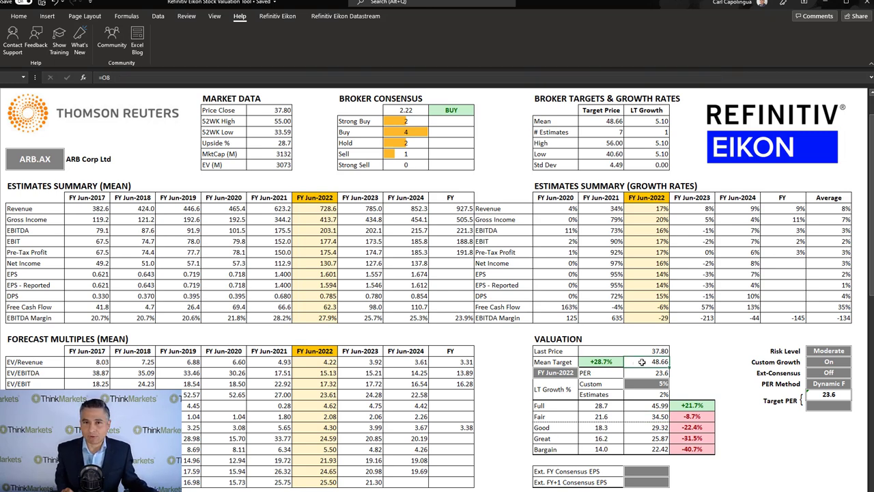
pyautogui.click(642, 418)
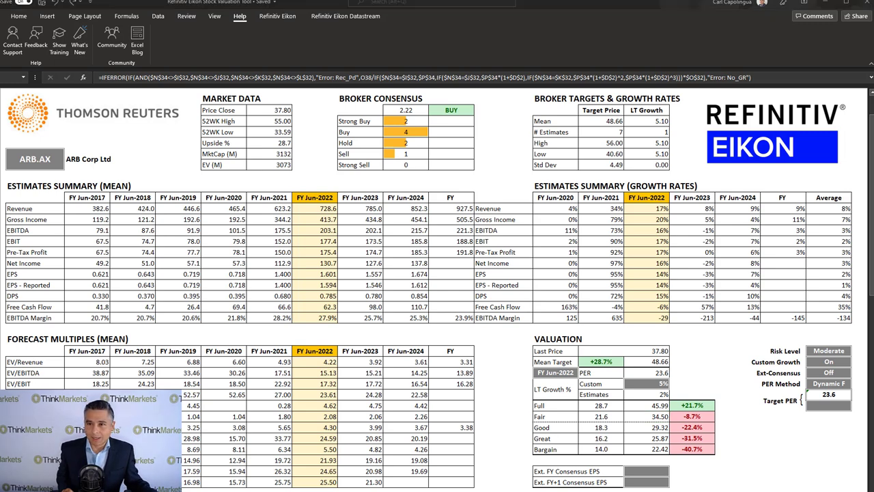
# - Change the stock code in the valuation workbook to BAP.AX
pyautogui.doubleClick(35, 158)
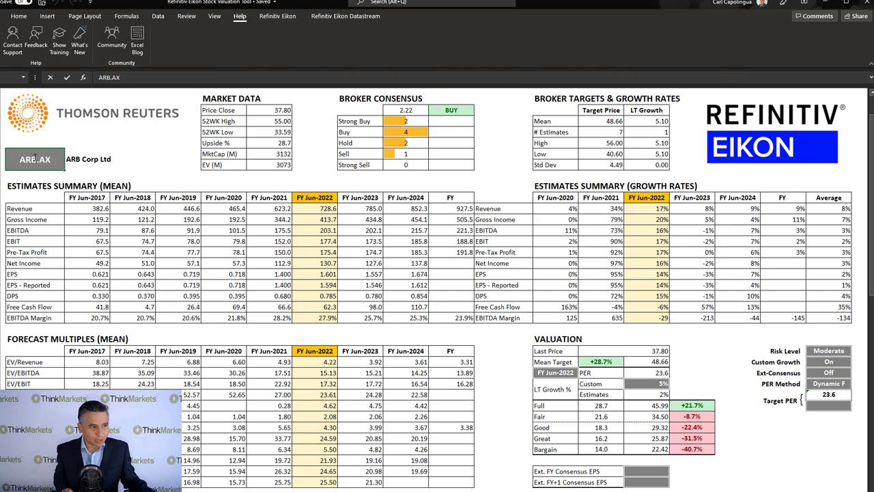
pyautogui.moveTo(34, 158); pyautogui.dragTo(1, 155)
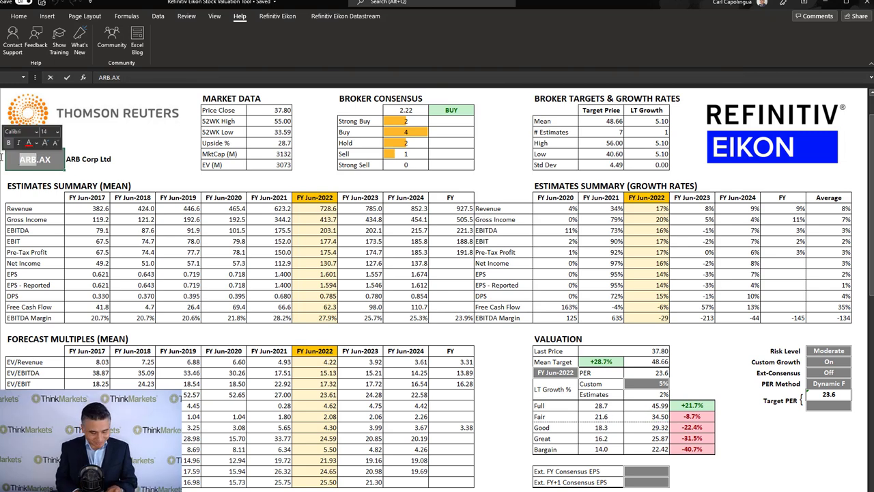
pyautogui.write('BAP')
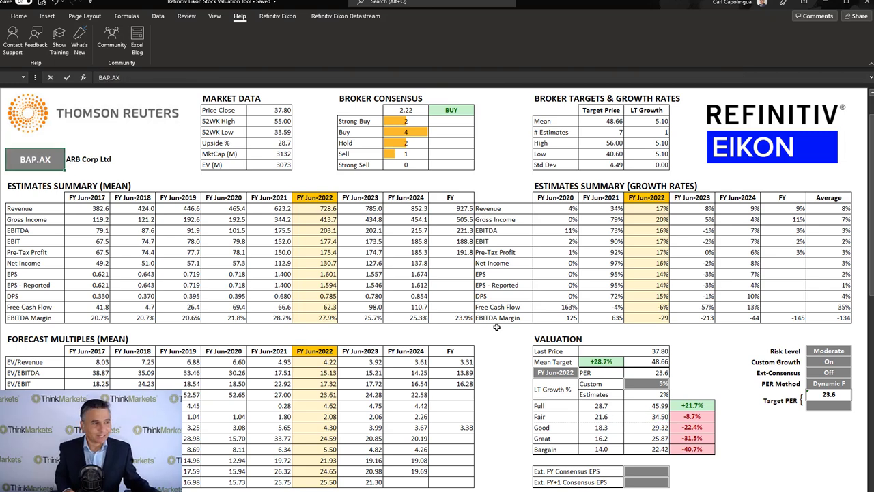
pyautogui.press('Return')
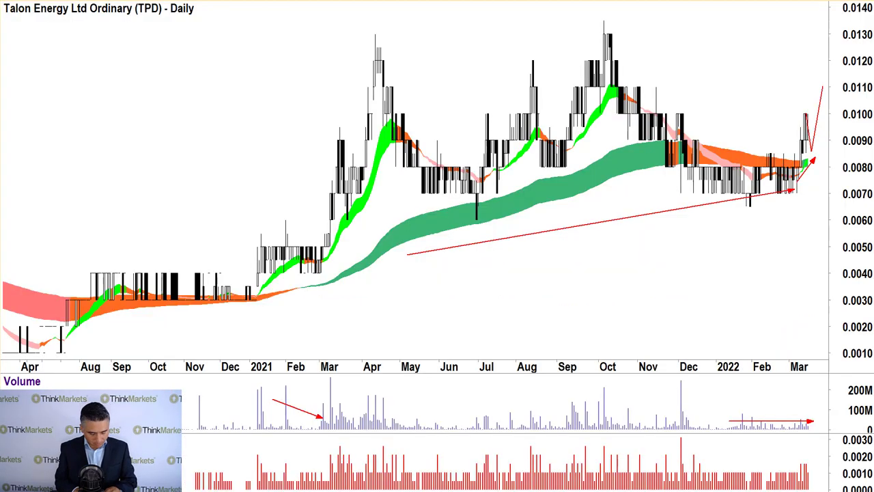
# - Switch to AmiBroker, load the BAP daily chart and mark the long-term band with arrows at December 2020, March, May and November 2021, and February 2022
pyautogui.write('BAP')
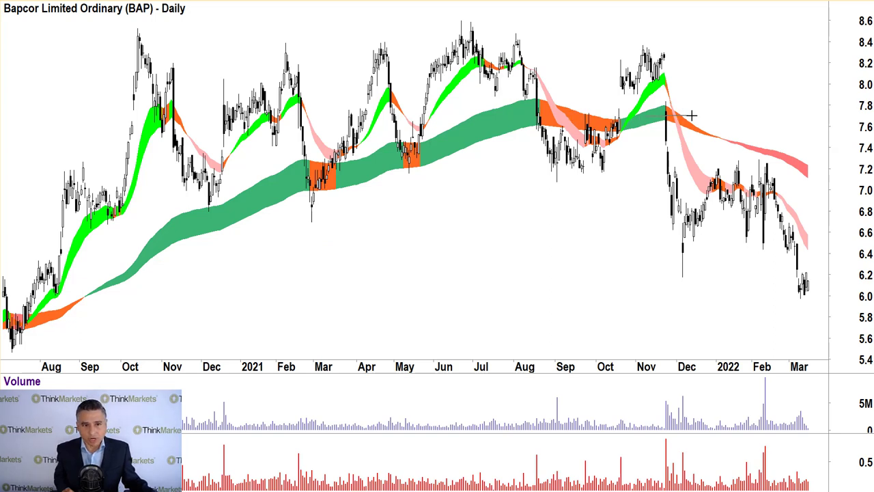
pyautogui.moveTo(642, 116); pyautogui.dragTo(691, 116)
pyautogui.moveTo(330, 226); pyautogui.dragTo(327, 196)
pyautogui.moveTo(408, 218); pyautogui.dragTo(408, 168)
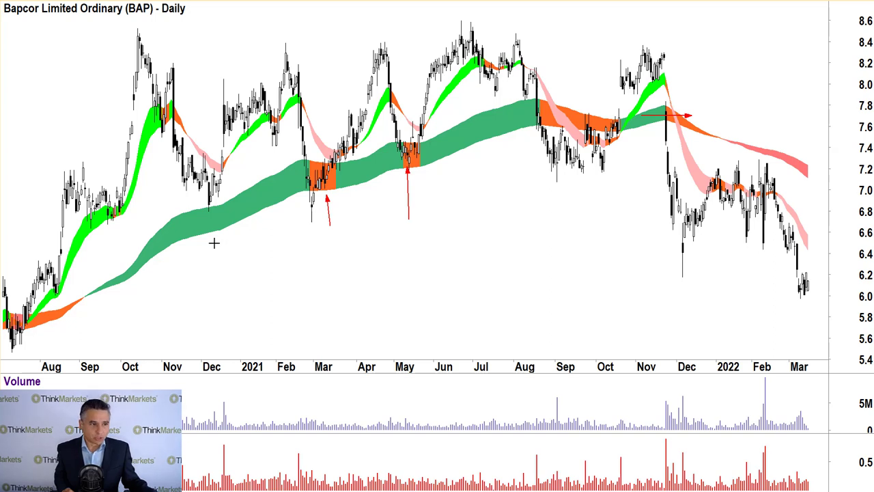
pyautogui.moveTo(216, 243); pyautogui.dragTo(216, 213)
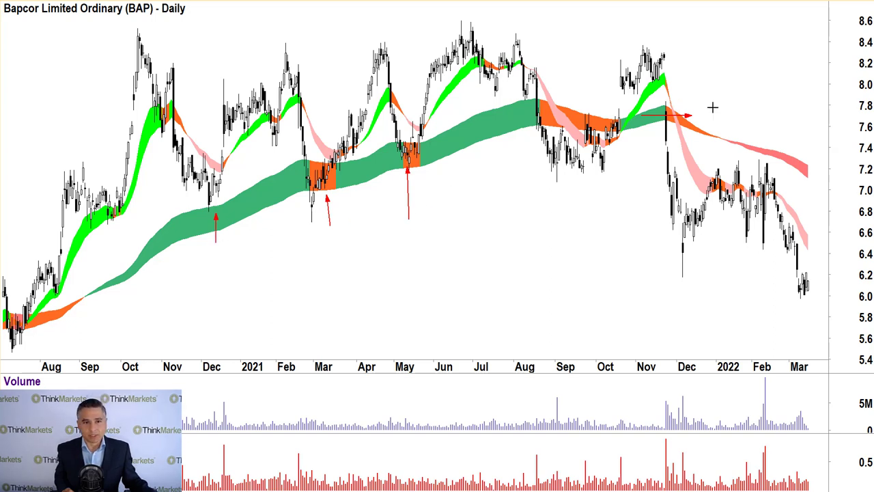
pyautogui.moveTo(769, 108); pyautogui.dragTo(770, 152)
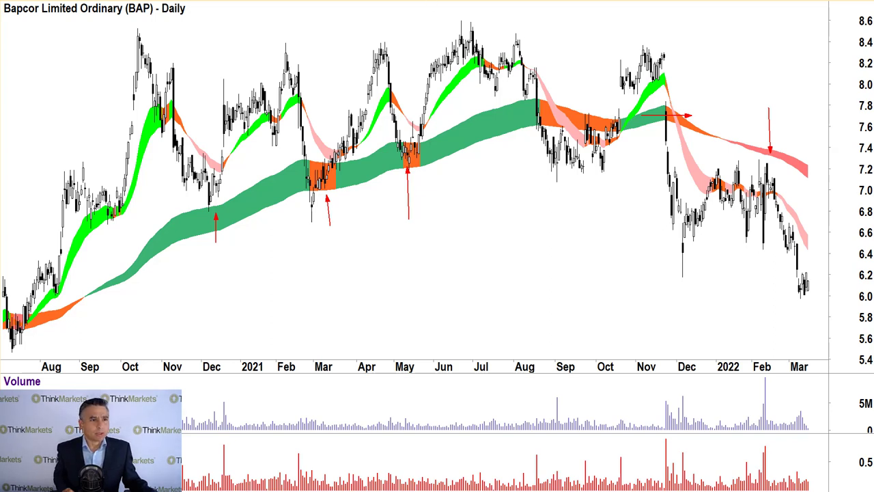
# - Draw a horizontal support line at the July 2020 low near 5.5 and projected price scenario arrows from the latest candles, labelled S1 and S2
pyautogui.click(8, 353)
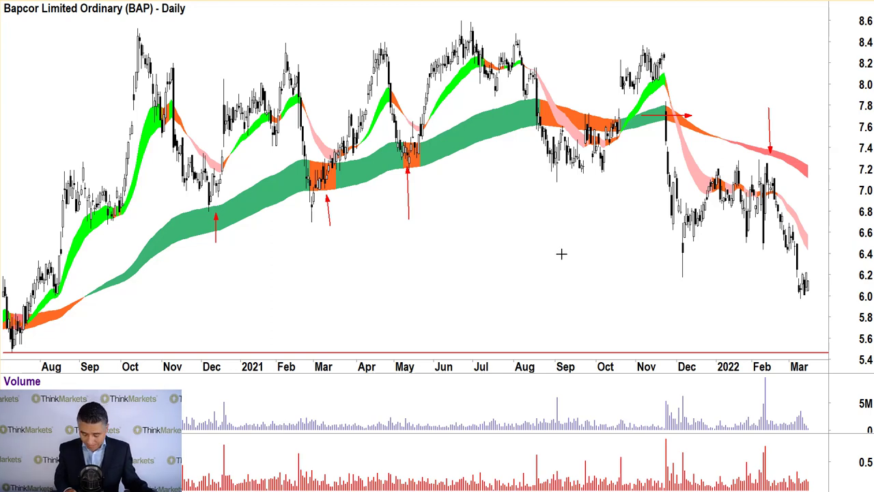
pyautogui.scroll(-3, 561, 252)
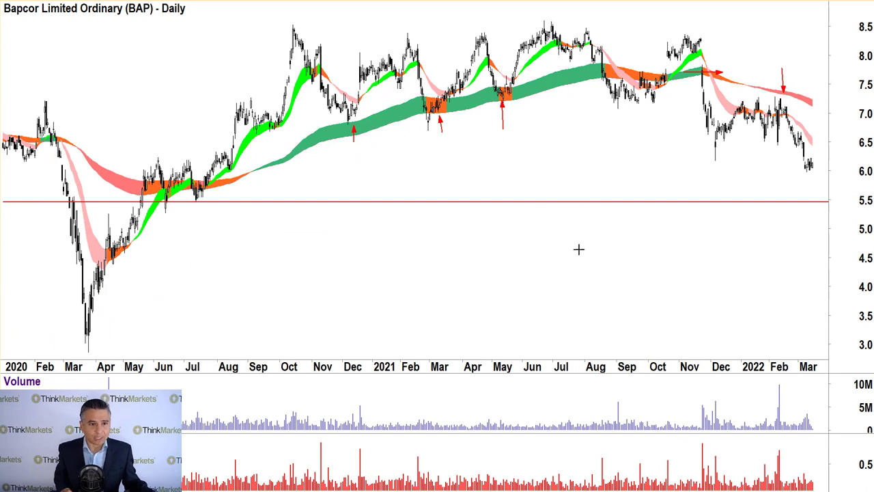
pyautogui.moveTo(598, 251)
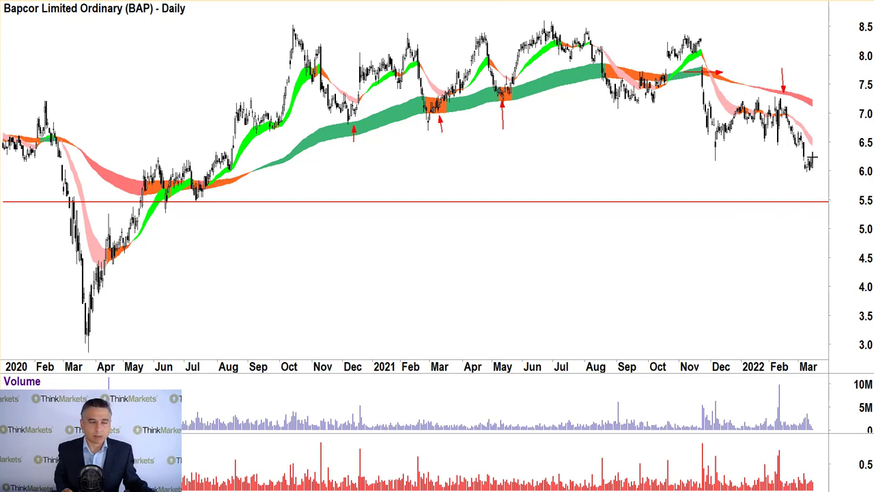
pyautogui.moveTo(811, 157)
pyautogui.moveTo(811, 157)
pyautogui.mouseDown()
pyautogui.moveTo(818, 203)
pyautogui.moveTo(823, 174)
pyautogui.moveTo(825, 259)
pyautogui.mouseUp()
pyautogui.moveTo(825, 169); pyautogui.dragTo(825, 68)
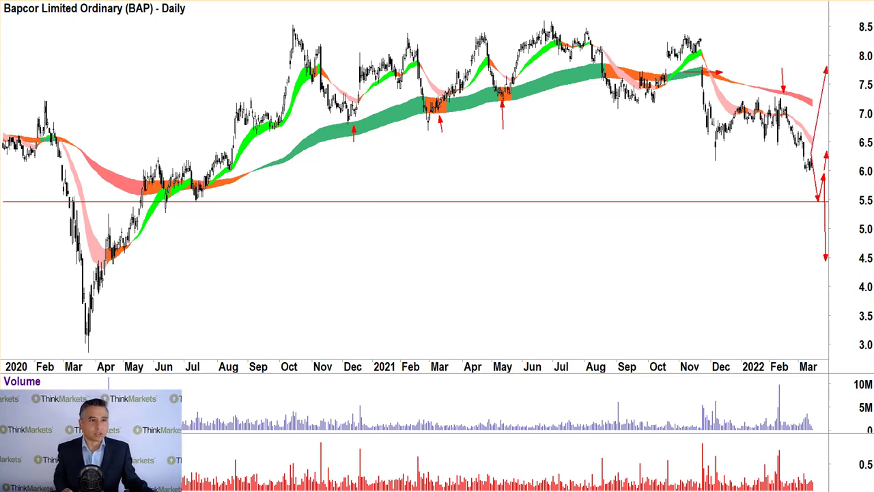
pyautogui.rightClick(790, 203)
pyautogui.write('S1')
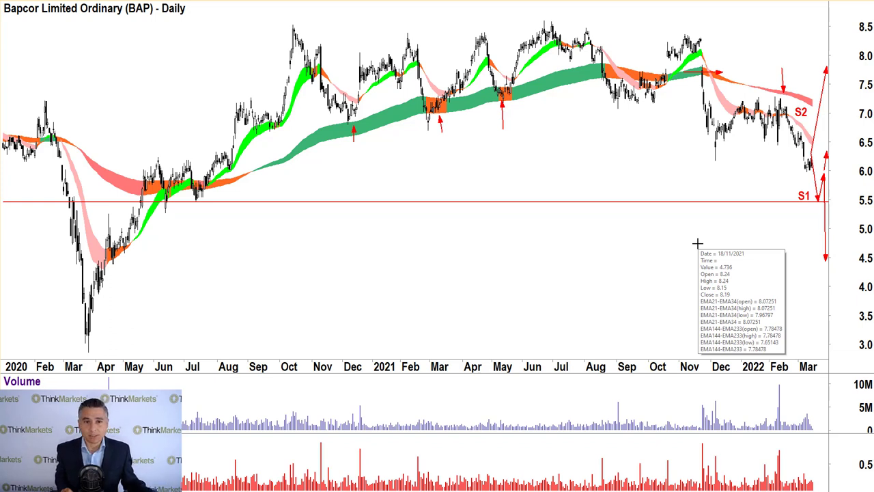
# - Delete all studies from the Bapcor chart
pyautogui.rightClick(717, 159)
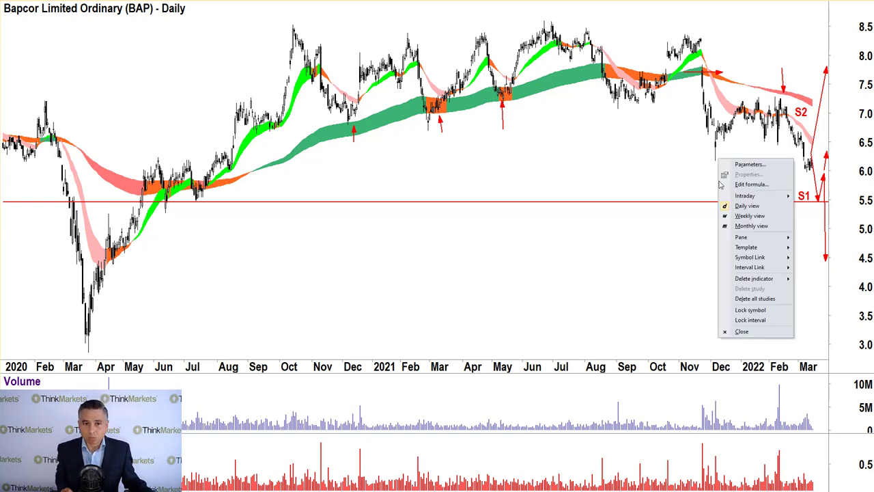
pyautogui.press('Delete')
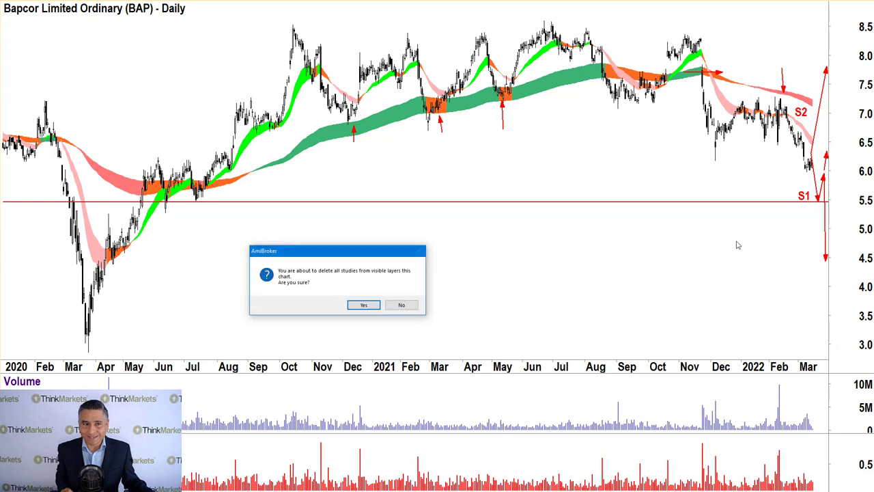
pyautogui.click(371, 306)
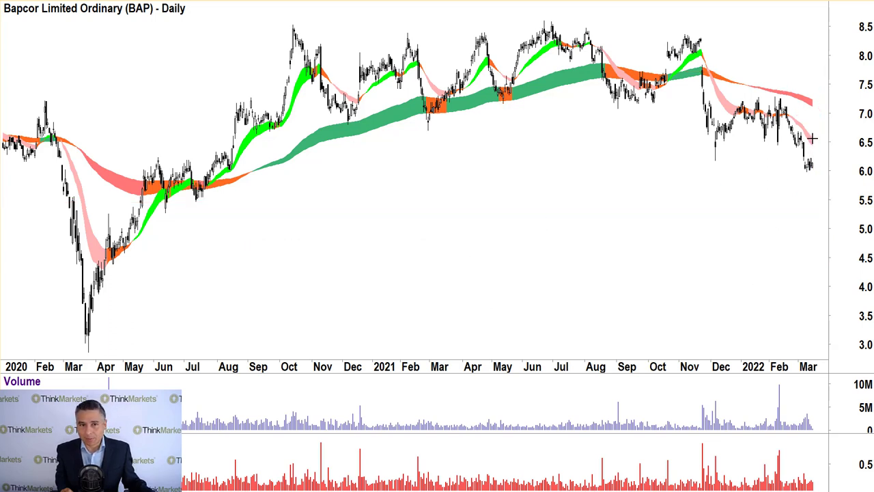
pyautogui.moveTo(812, 138)
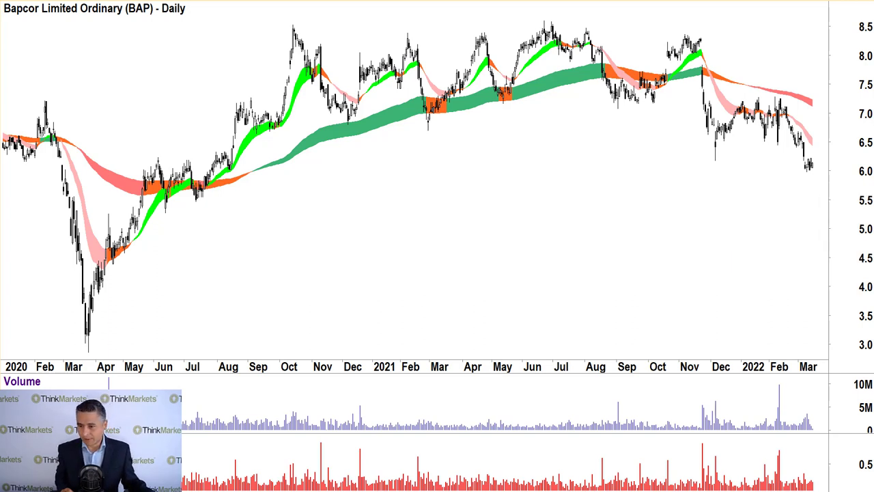
# - Switch to the Excel valuation workbook and examine Bapcor's broker consensus rating, its buy and hold breakdown, and the mean target's upside
pyautogui.hotkey('alt', 'Tab')
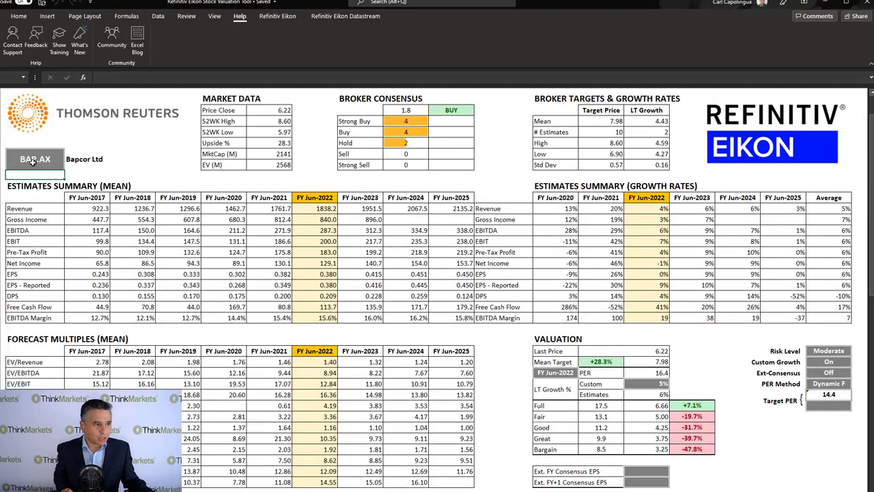
pyautogui.click(33, 162)
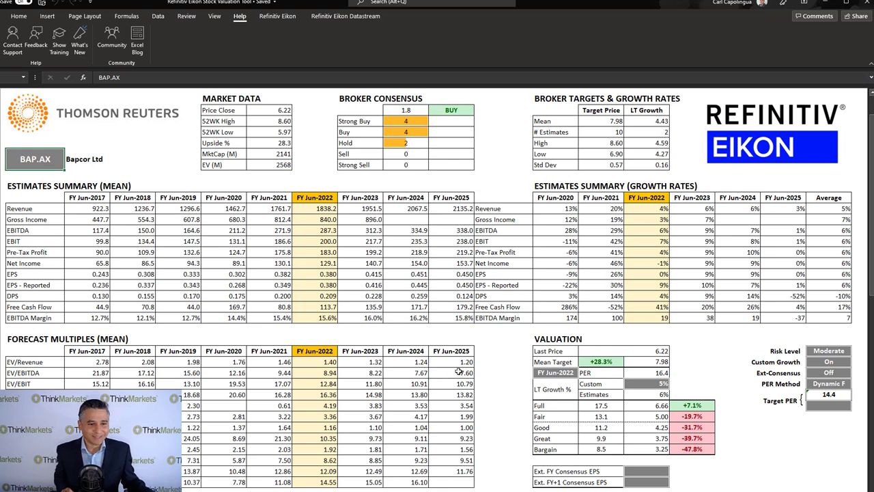
pyautogui.click(562, 372)
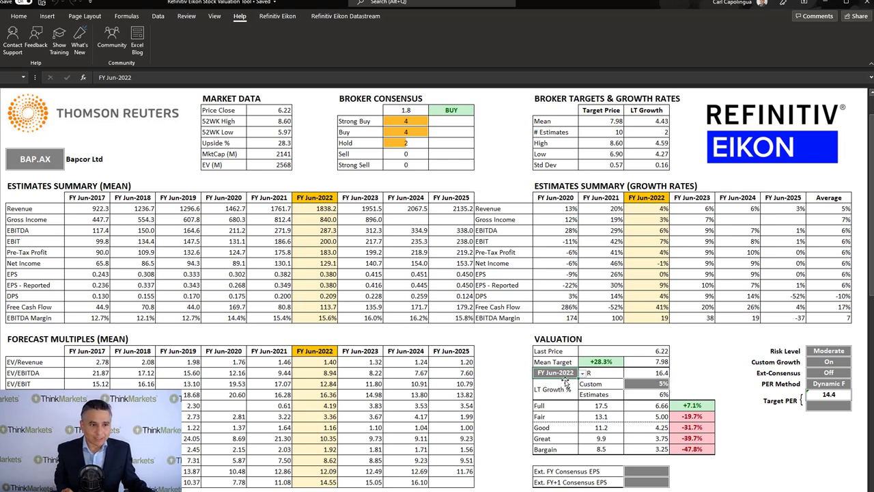
pyautogui.click(443, 112)
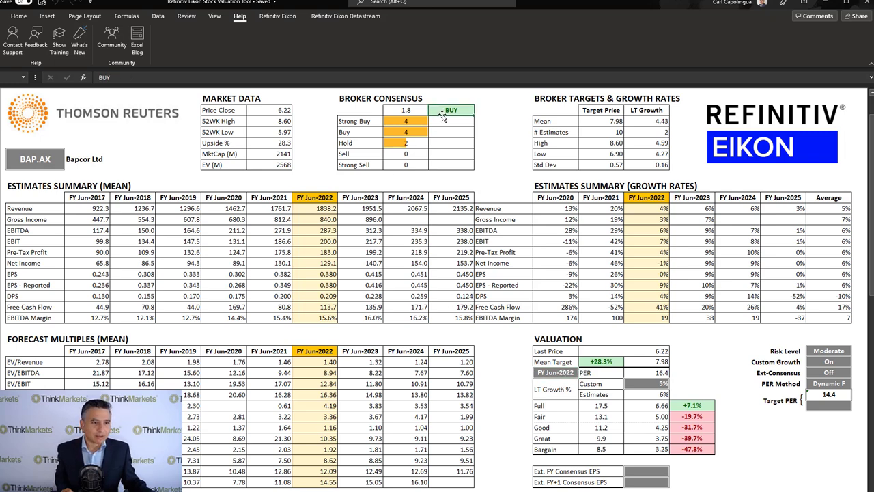
pyautogui.click(593, 361)
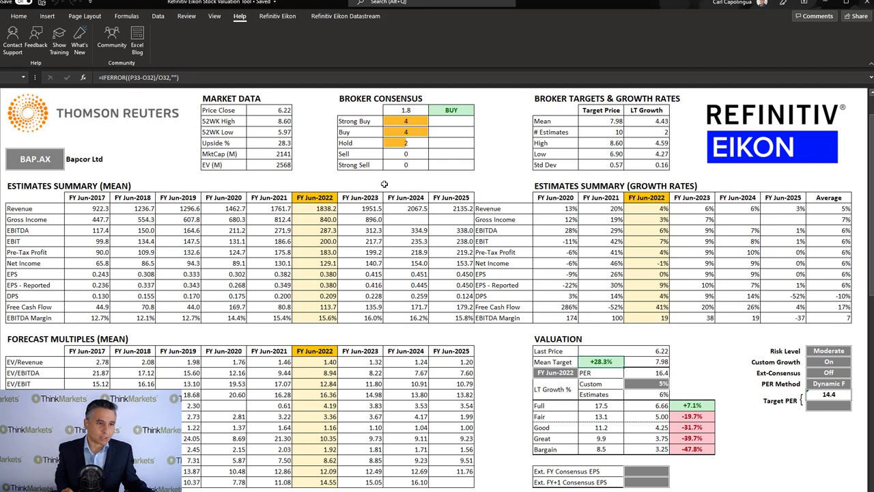
pyautogui.click(403, 120)
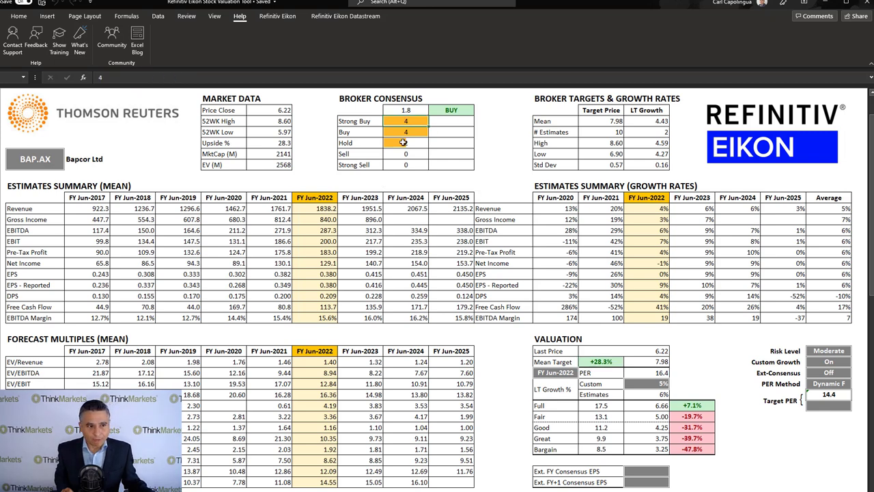
pyautogui.press('Down')
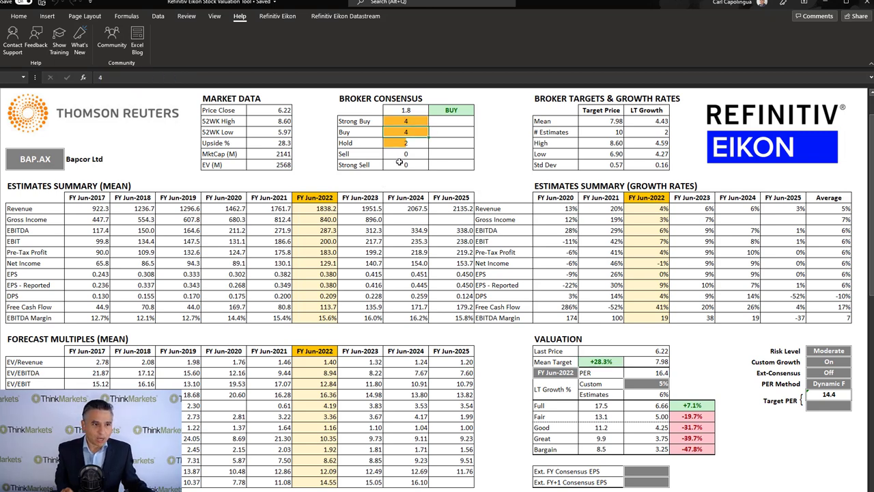
pyautogui.press('Down')
pyautogui.moveTo(400, 121); pyautogui.dragTo(399, 143)
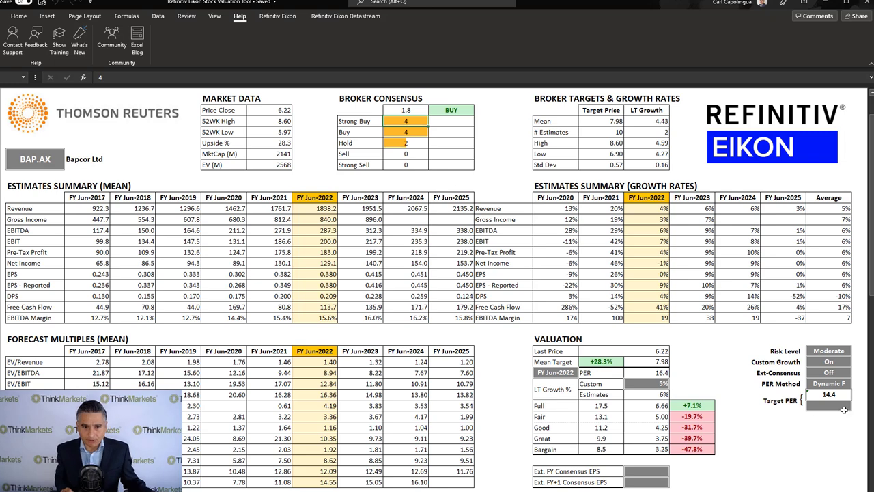
# - Turn Custom Growth off in the valuation settings and examine Bapcor's EPS growth estimates from FY Jun-2022 onwards and their average
pyautogui.click(844, 360)
pyautogui.click(854, 363)
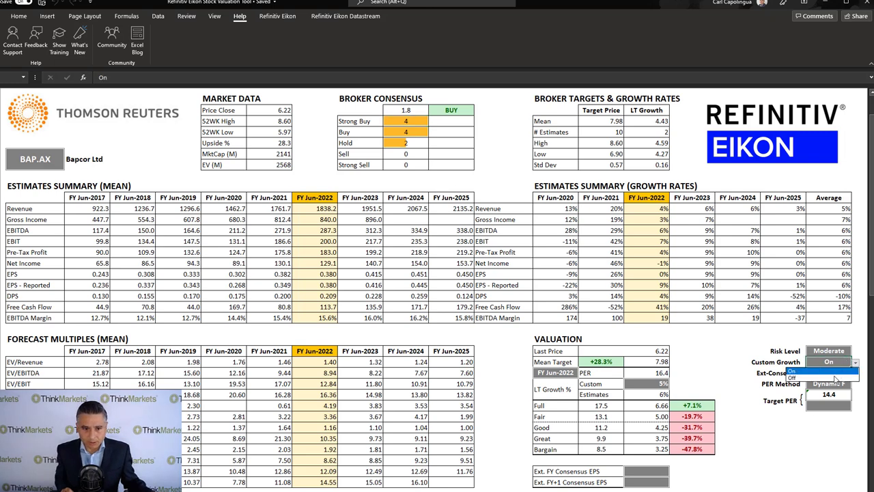
pyautogui.click(837, 377)
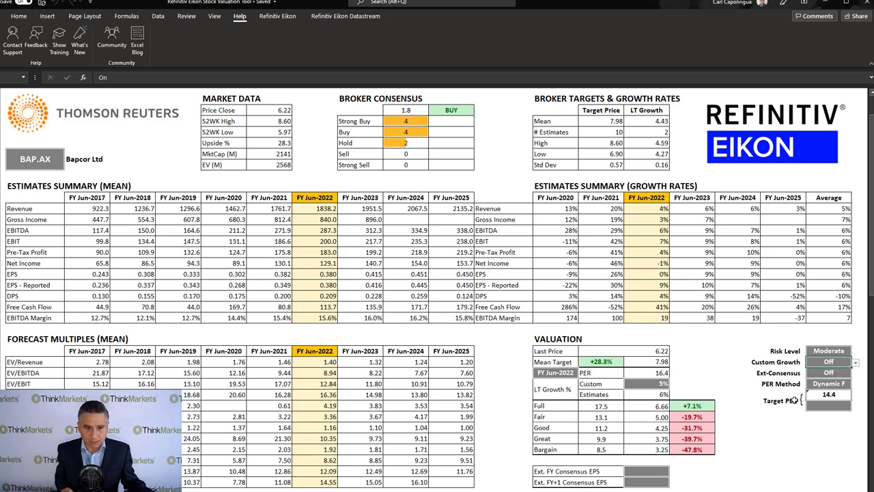
pyautogui.click(638, 275)
pyautogui.moveTo(679, 275); pyautogui.dragTo(821, 273)
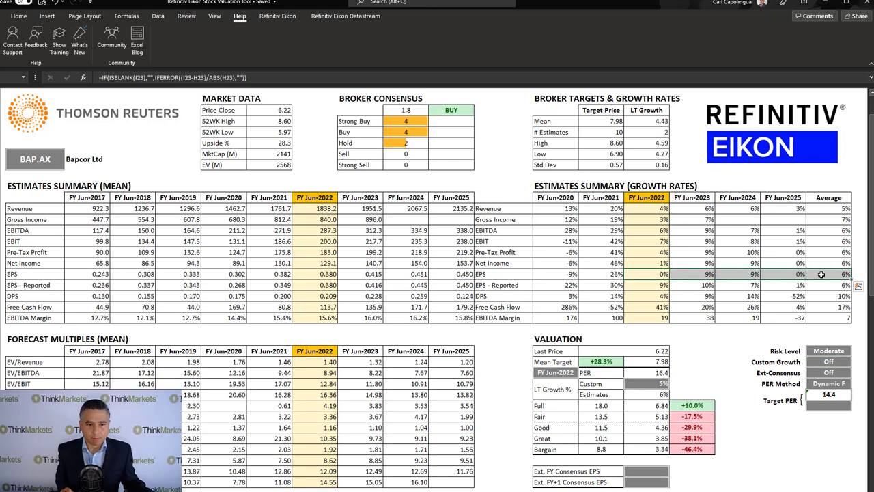
pyautogui.click(820, 274)
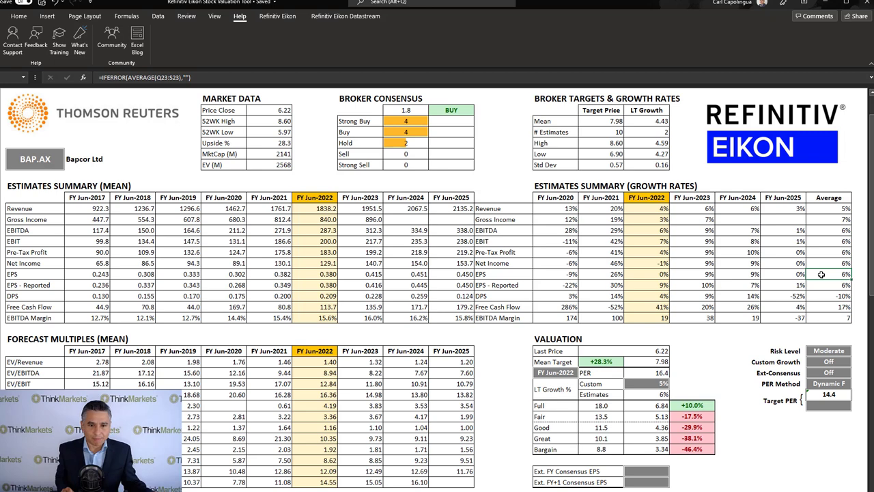
# - Examine the Risk Level setting, the Target PER formula and the forward price-earnings multiples from FY Jun-2022 to FY Jun-2025
pyautogui.click(831, 351)
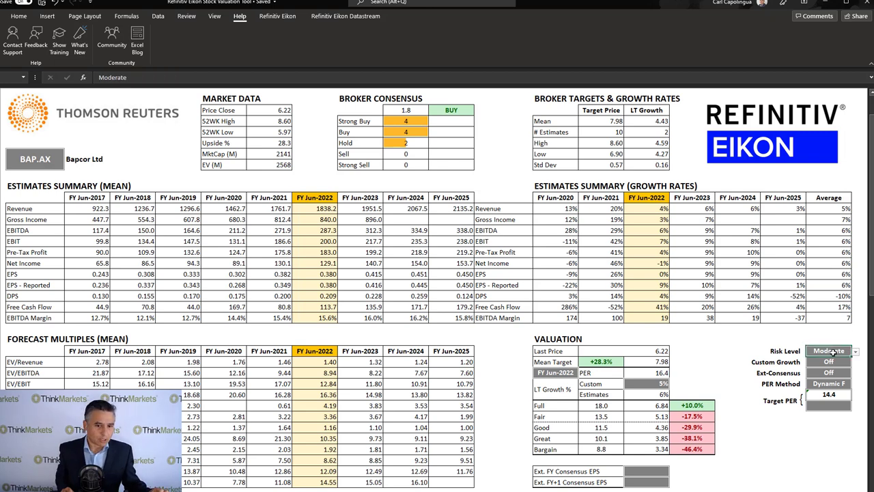
pyautogui.click(829, 395)
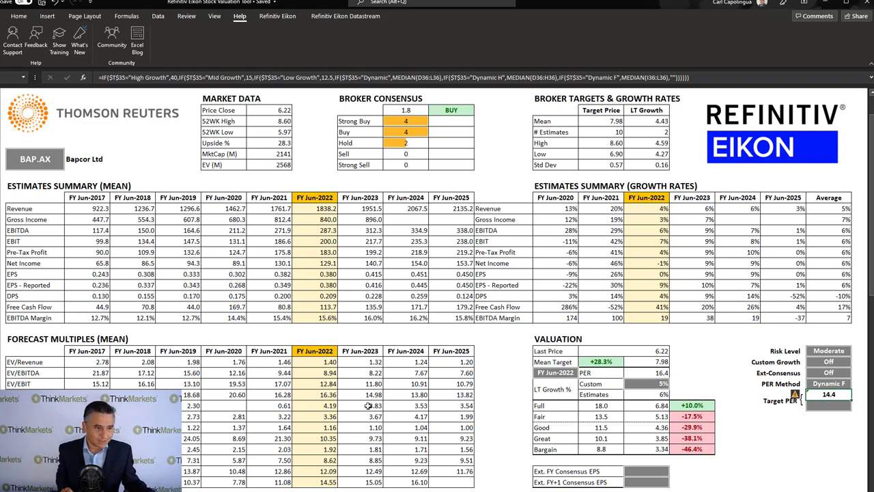
pyautogui.moveTo(87, 394); pyautogui.dragTo(452, 395)
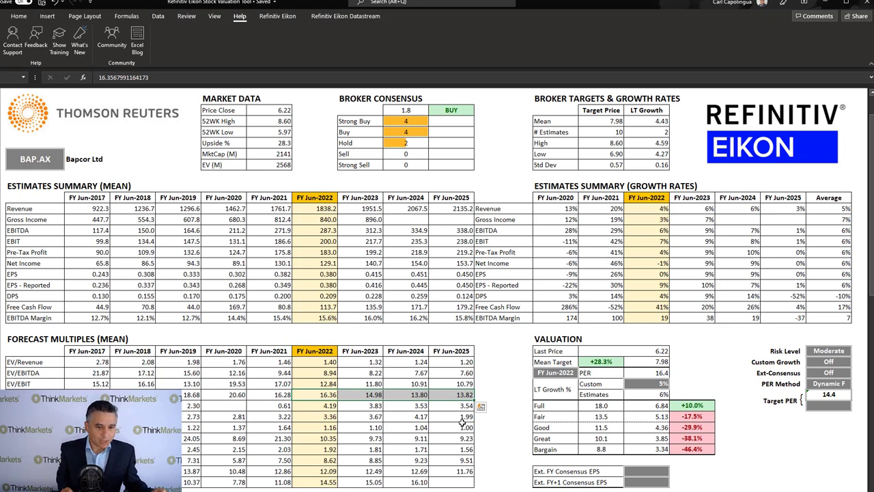
# - Set the PER Method to Target and enter a target PER of 23.6
pyautogui.click(829, 383)
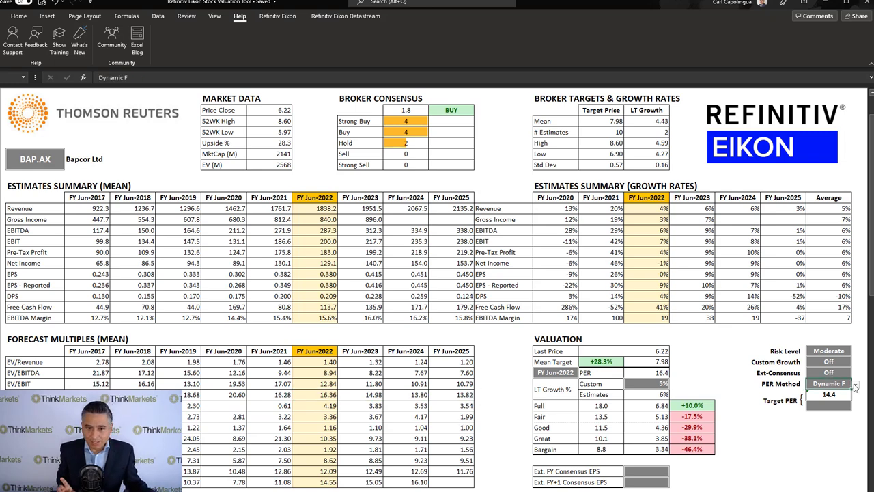
pyautogui.click(854, 386)
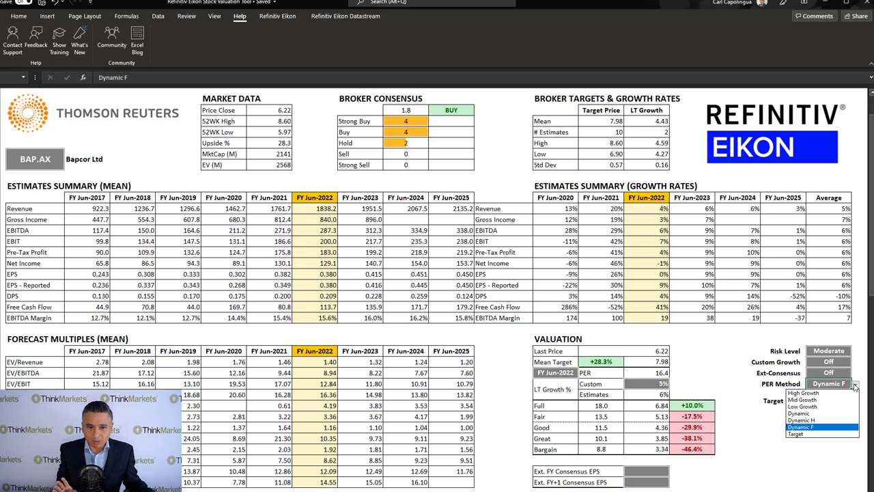
pyautogui.click(800, 436)
pyautogui.click(826, 407)
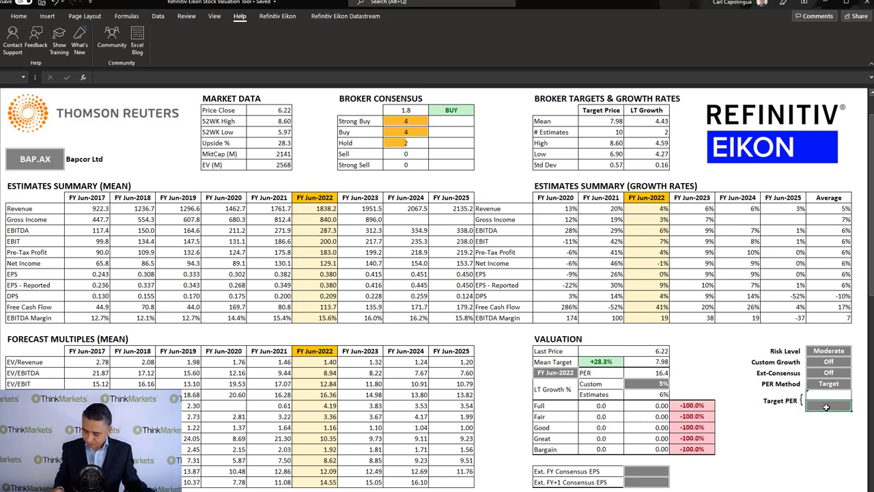
pyautogui.write('26.')
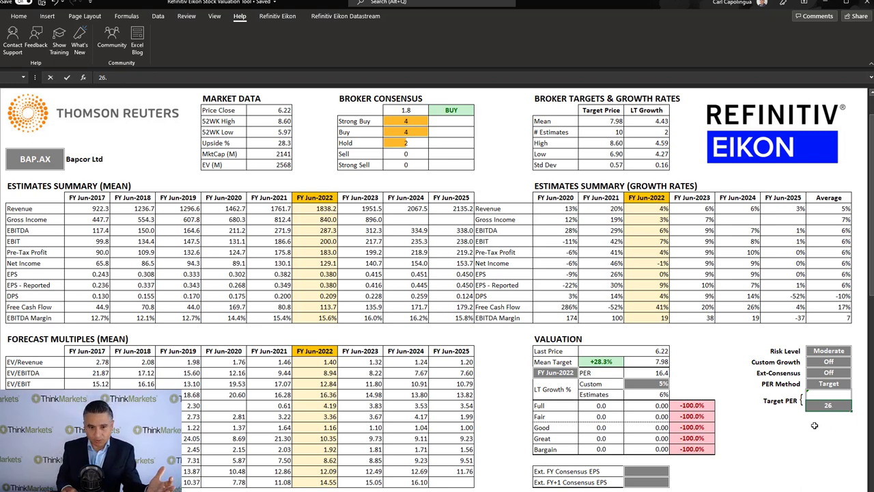
pyautogui.press('BackSpace')
pyautogui.press('BackSpace')
pyautogui.write('3.6')
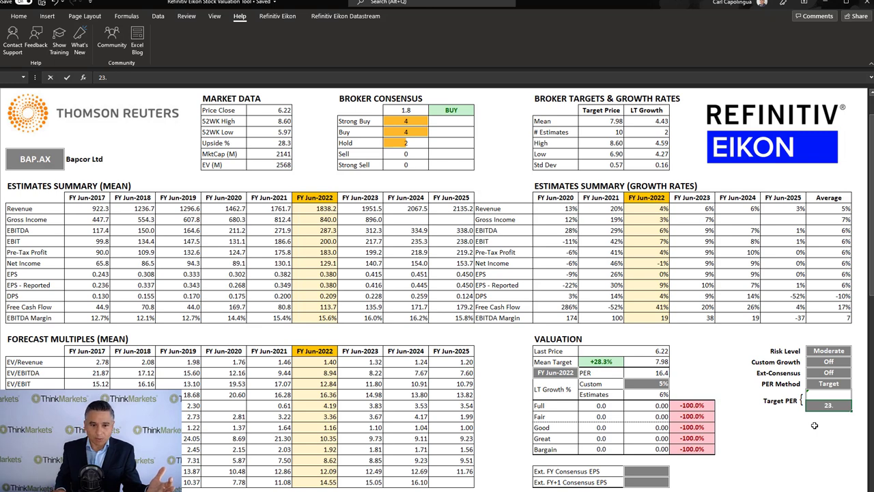
pyautogui.press('Return')
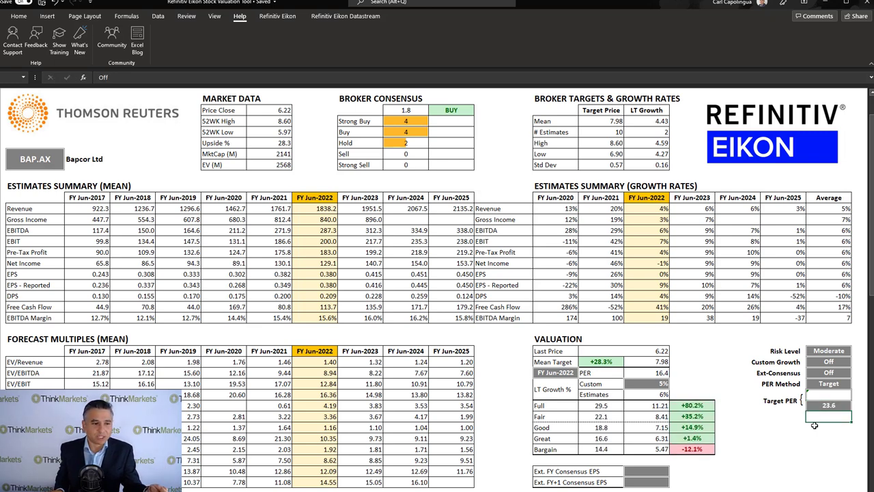
# - Set the PER Method to Dynamic with the manual target PER cleared, and review the price-earnings row against the Fair valuation percentage
pyautogui.click(821, 385)
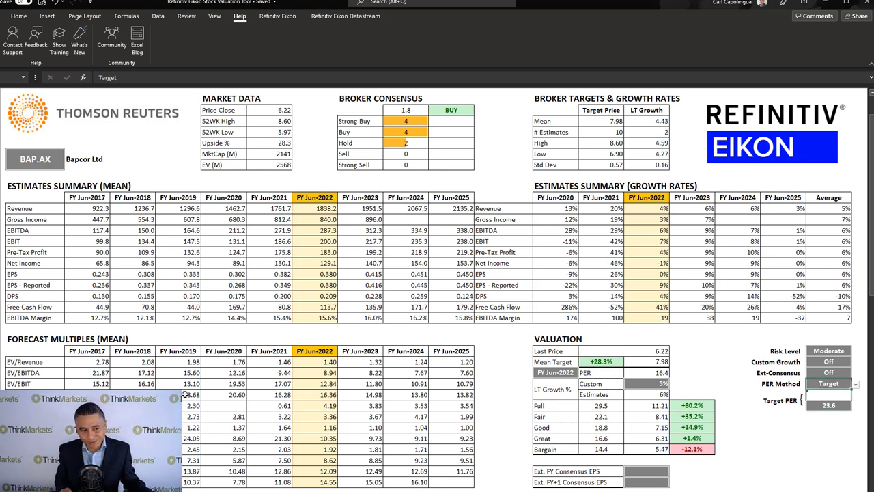
pyautogui.click(310, 394)
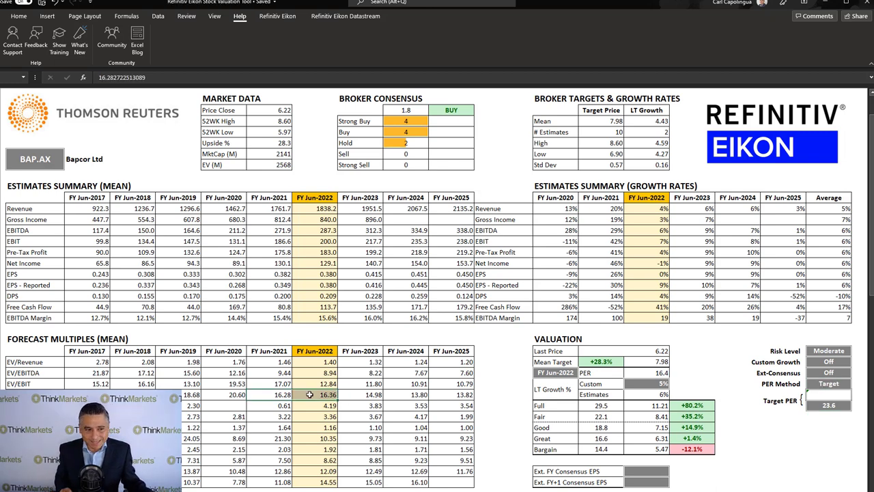
pyautogui.click(826, 384)
pyautogui.click(855, 384)
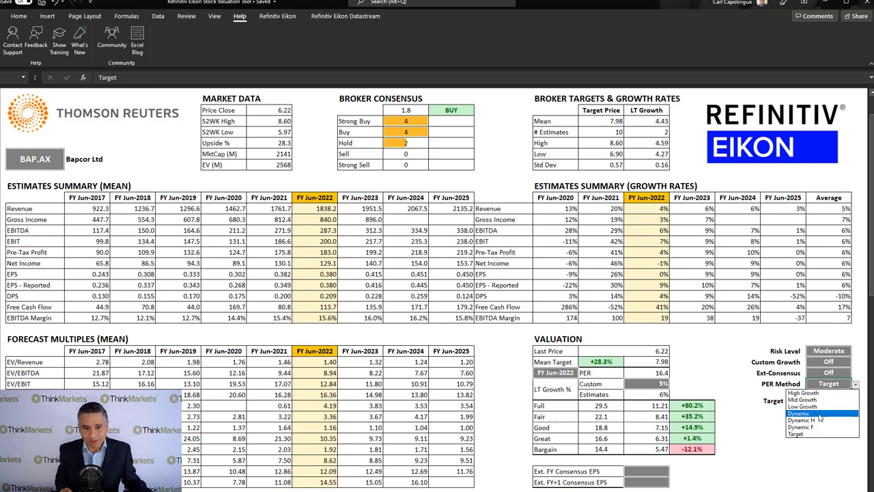
pyautogui.click(819, 413)
pyautogui.click(826, 405)
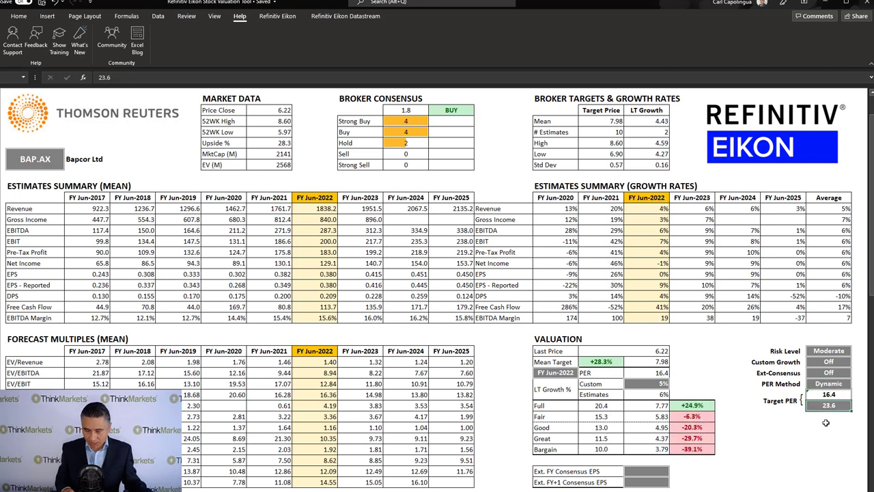
pyautogui.press('Delete')
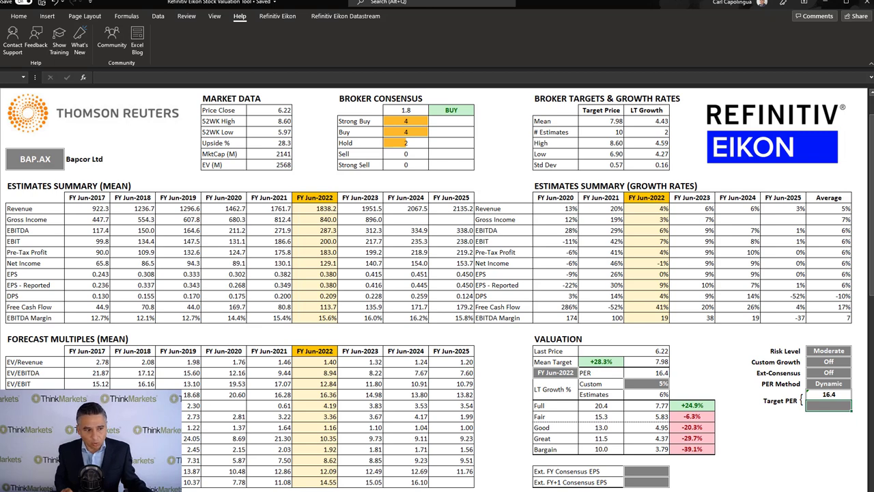
pyautogui.moveTo(133, 396); pyautogui.dragTo(457, 396)
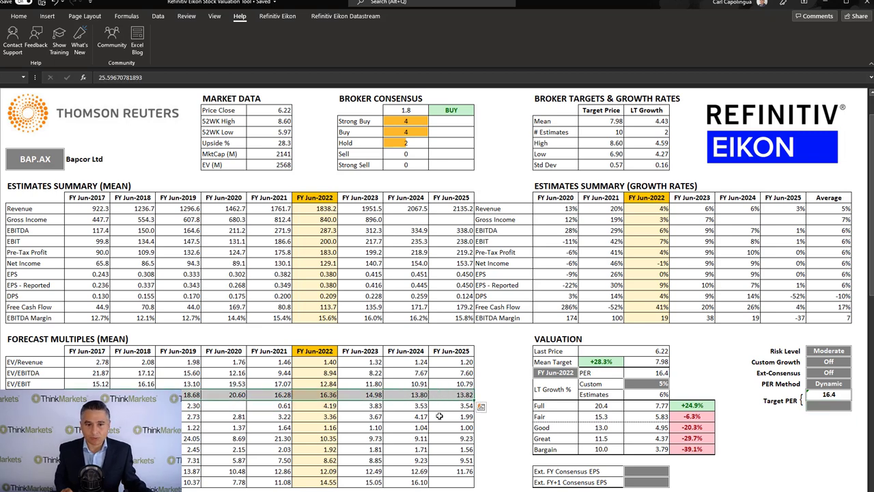
pyautogui.click(693, 416)
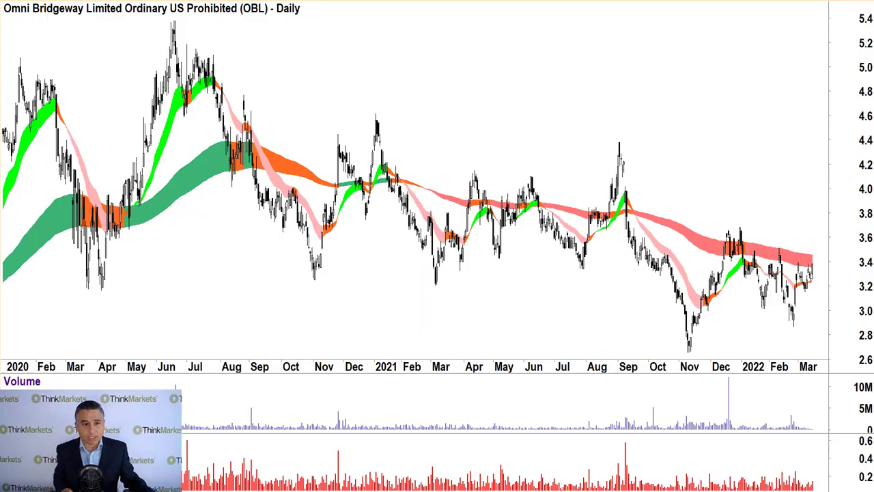
# - Switch to the Omni Bridgeway daily chart in AmiBroker and mark the late-February to mid-March 2022 candles with arrows
pyautogui.scroll(5, 420, 334)
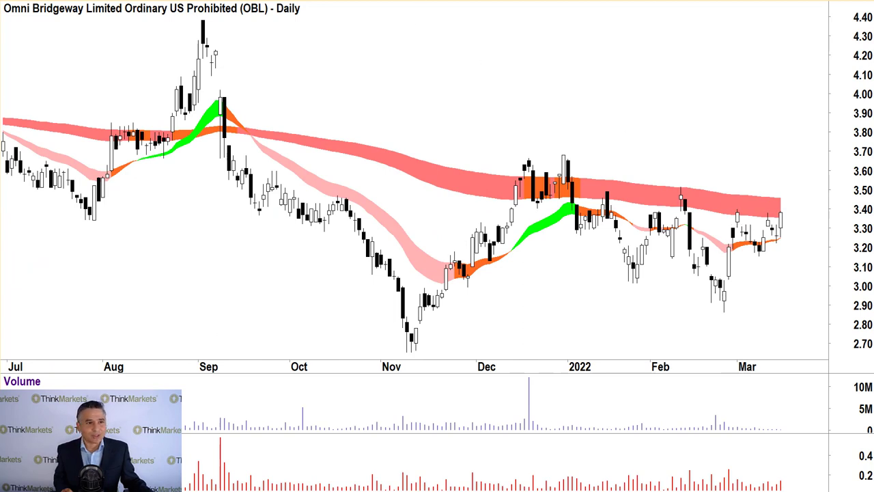
pyautogui.moveTo(750, 318)
pyautogui.mouseDown()
pyautogui.moveTo(727, 296)
pyautogui.moveTo(733, 271)
pyautogui.moveTo(763, 254)
pyautogui.moveTo(739, 216)
pyautogui.mouseUp()
pyautogui.moveTo(793, 269); pyautogui.dragTo(782, 237)
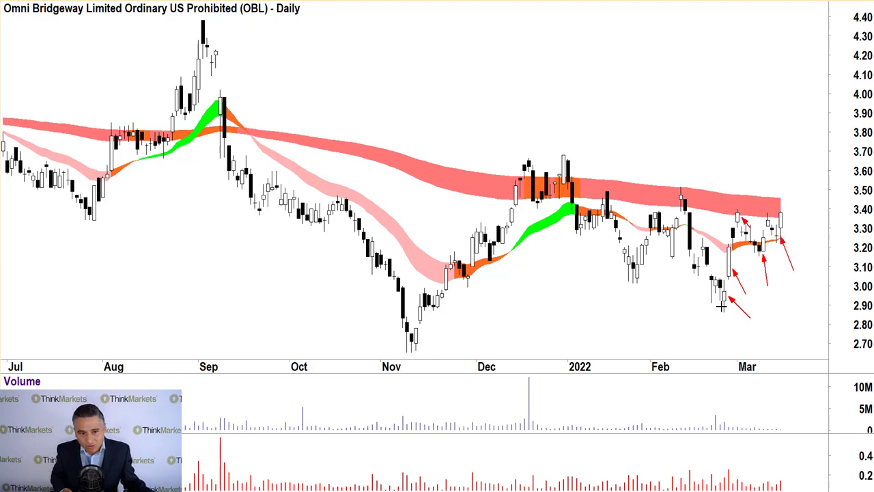
# - Trace the price swings from the late-February 2022 low up to about 3.65 and draw a horizontal line near 3.67 at the December highs
pyautogui.moveTo(721, 311); pyautogui.dragTo(737, 213)
pyautogui.moveTo(756, 255)
pyautogui.mouseDown()
pyautogui.moveTo(768, 213)
pyautogui.moveTo(774, 232)
pyautogui.moveTo(790, 162)
pyautogui.moveTo(448, 71)
pyautogui.mouseUp()
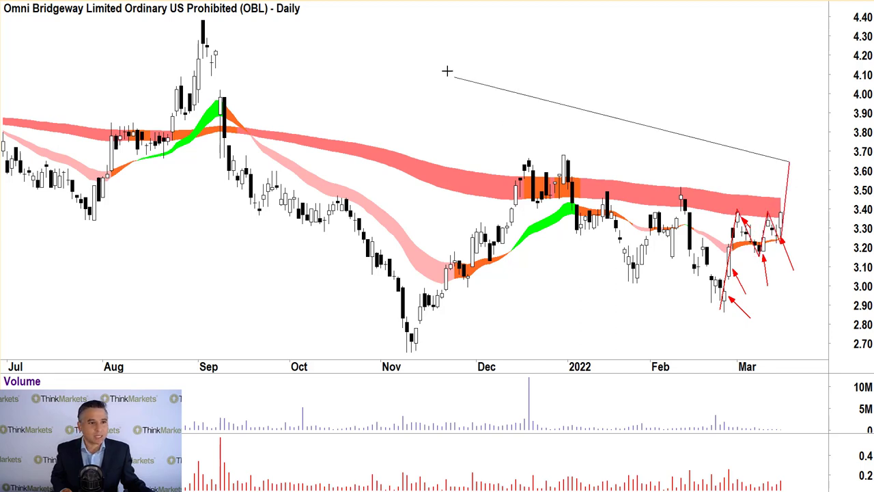
pyautogui.click(419, 31)
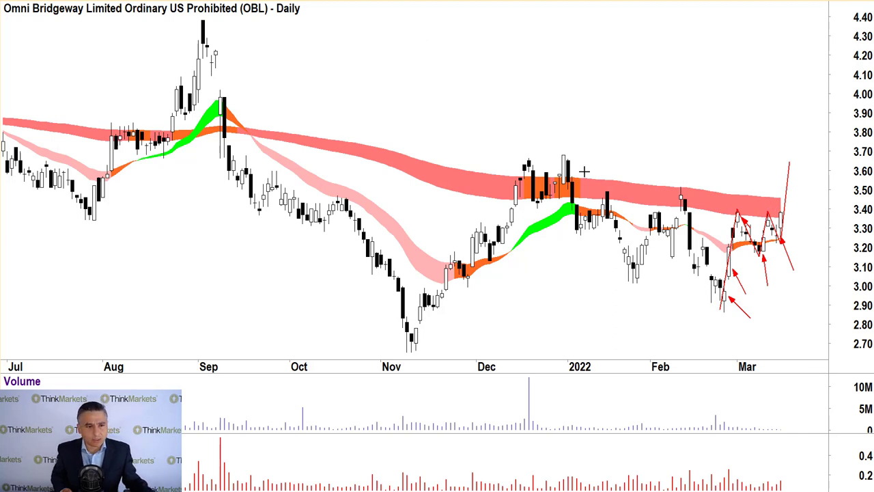
pyautogui.click(530, 157)
pyautogui.click(668, 158)
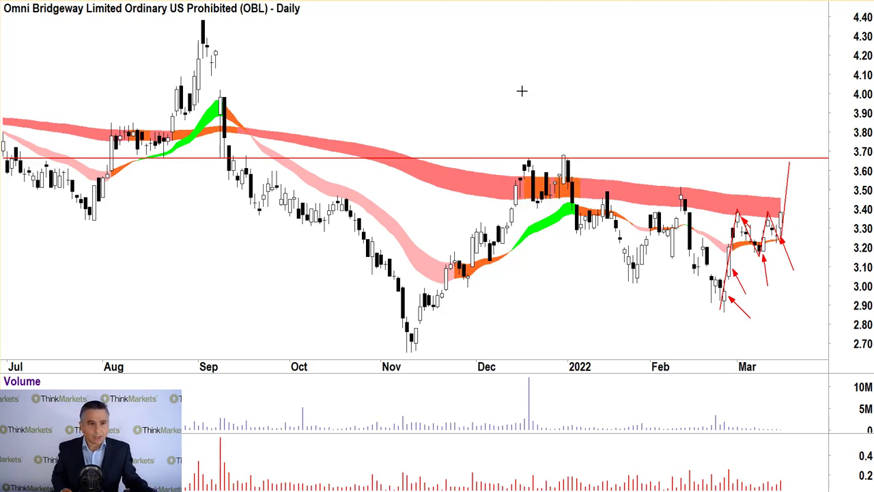
# - Mark the short-term band in December 2021 and January 2022 with arrows, and draw an arrow from the November low to the late-February low
pyautogui.scroll(-3, 671, 241)
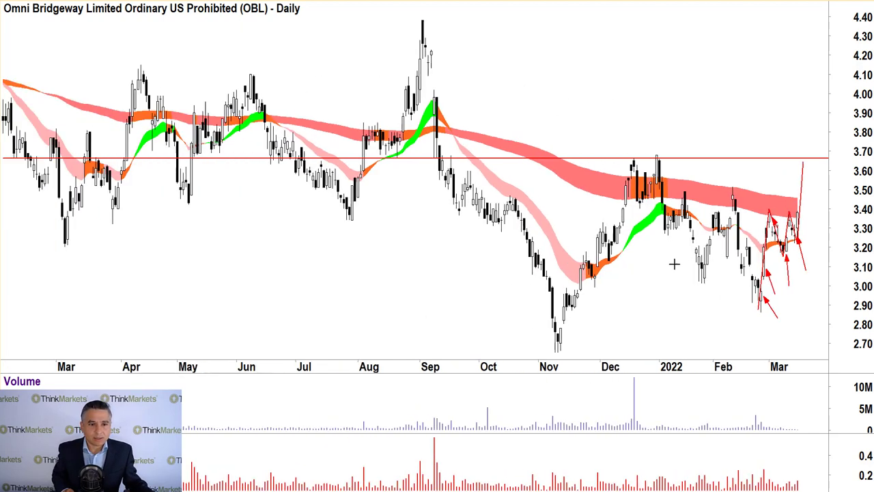
pyautogui.scroll(-2, 673, 263)
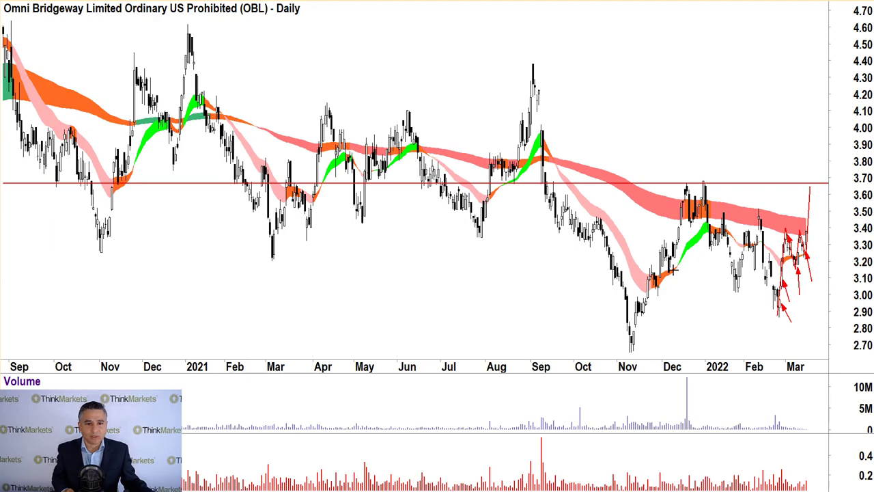
pyautogui.scroll(-2, 673, 270)
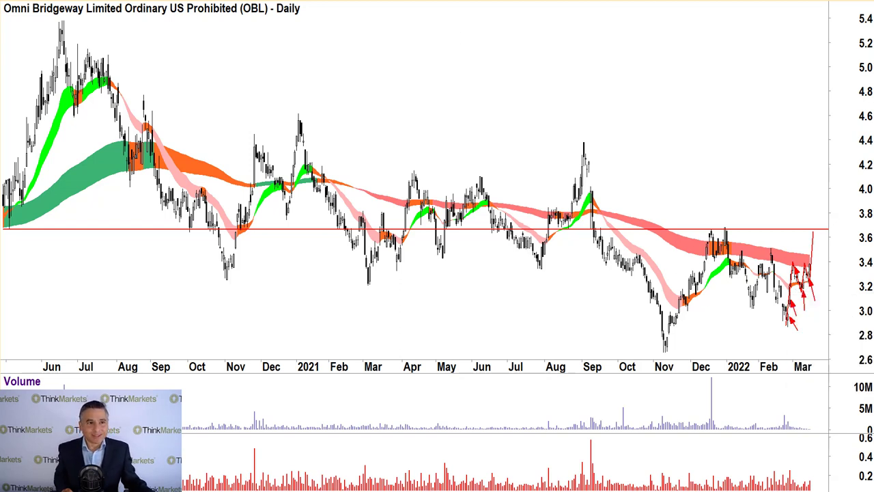
pyautogui.moveTo(723, 340)
pyautogui.mouseDown()
pyautogui.moveTo(695, 298)
pyautogui.moveTo(712, 274)
pyautogui.mouseUp()
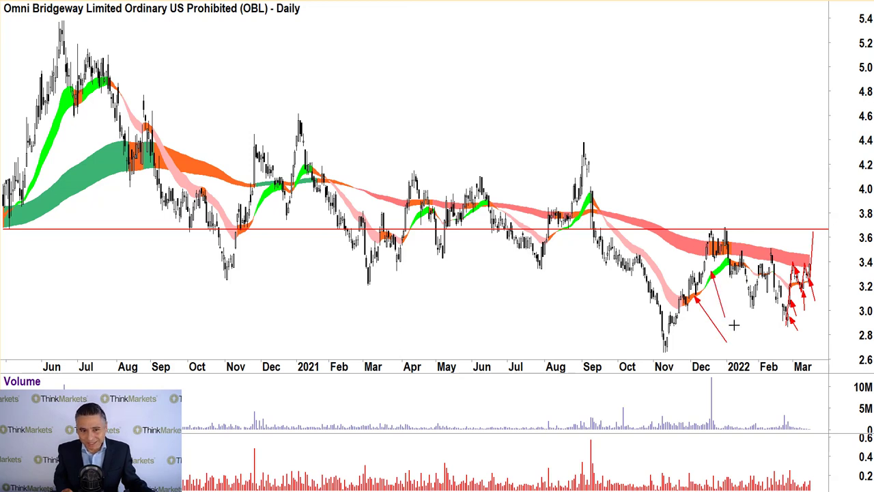
pyautogui.moveTo(735, 320); pyautogui.dragTo(744, 285)
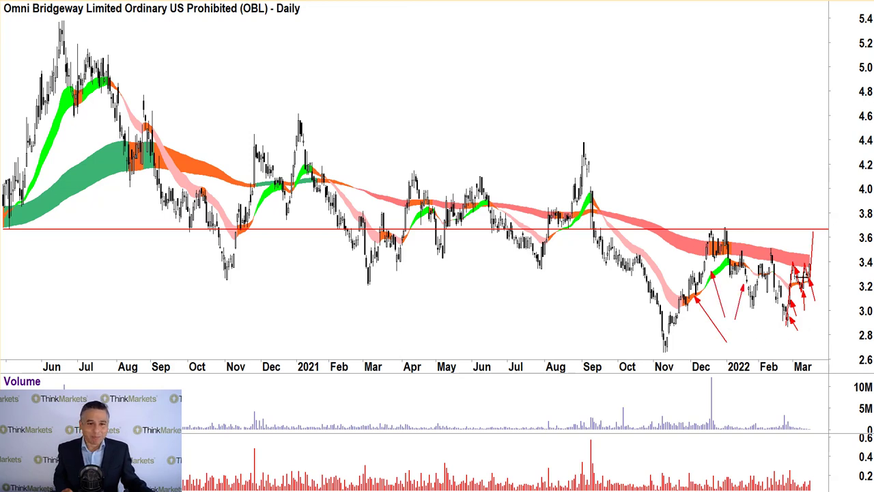
pyautogui.moveTo(806, 276)
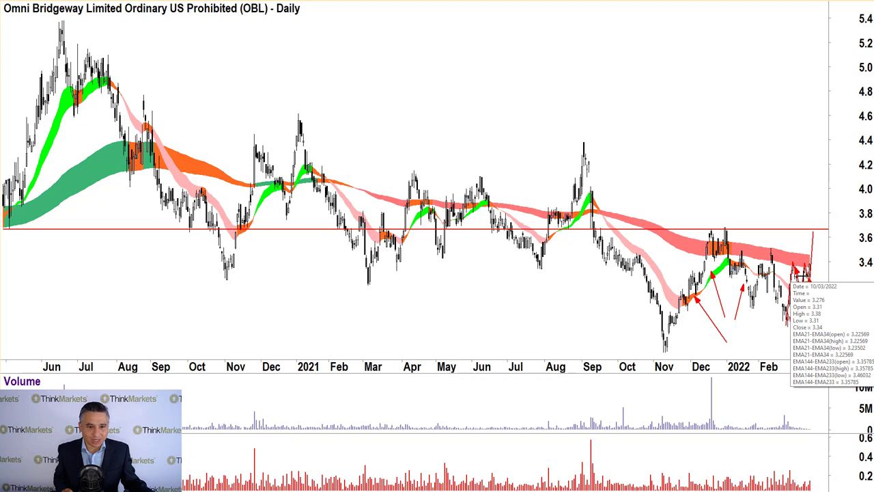
pyautogui.click(779, 326)
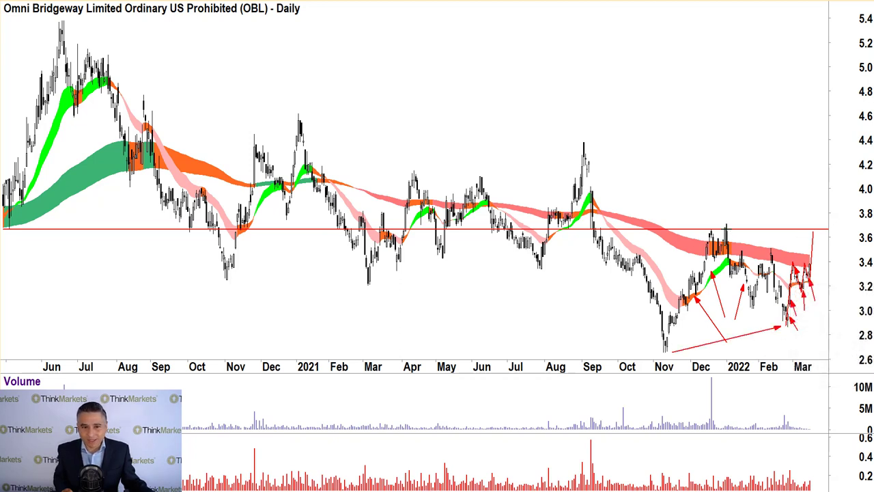
pyautogui.moveTo(725, 233)
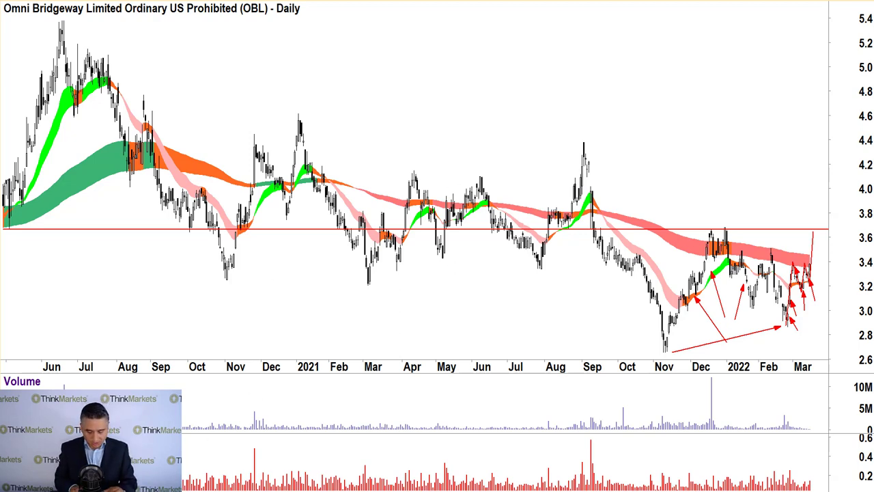
# - Load the Neometals (NMT) daily chart
pyautogui.press('n')
pyautogui.press('m')
pyautogui.press('t')
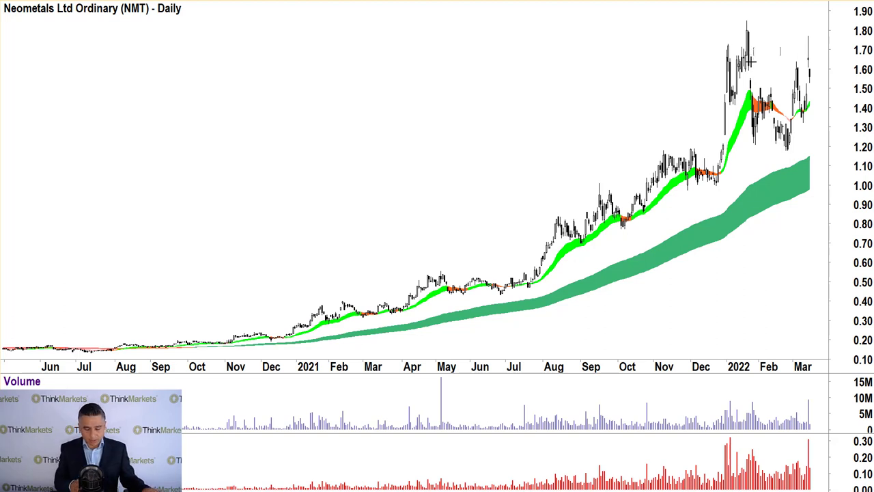
pyautogui.moveTo(749, 62)
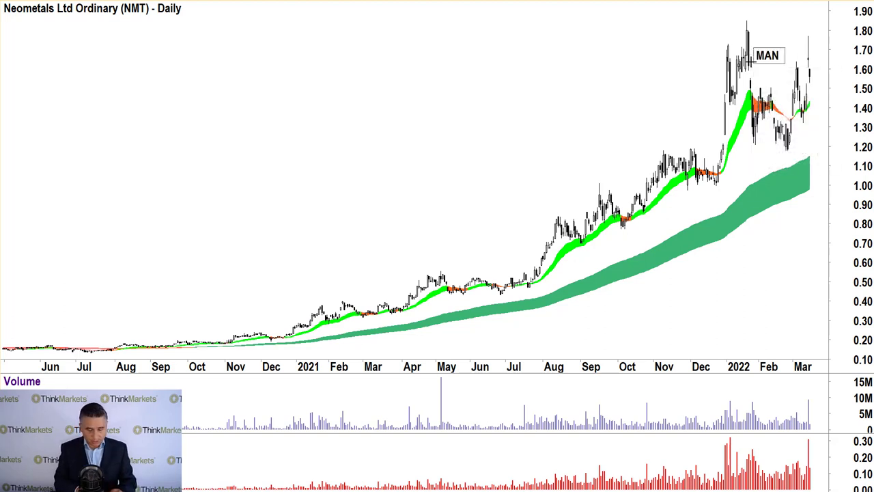
# - Label the area beside the January 2022 peak with "MANAGE" and "-1/3"
pyautogui.write('AGE')
pyautogui.click(720, 56)
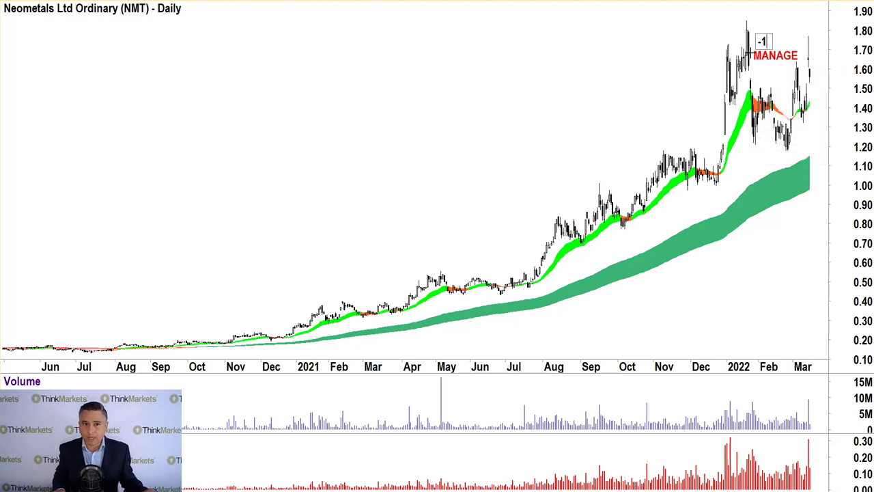
pyautogui.write('/')
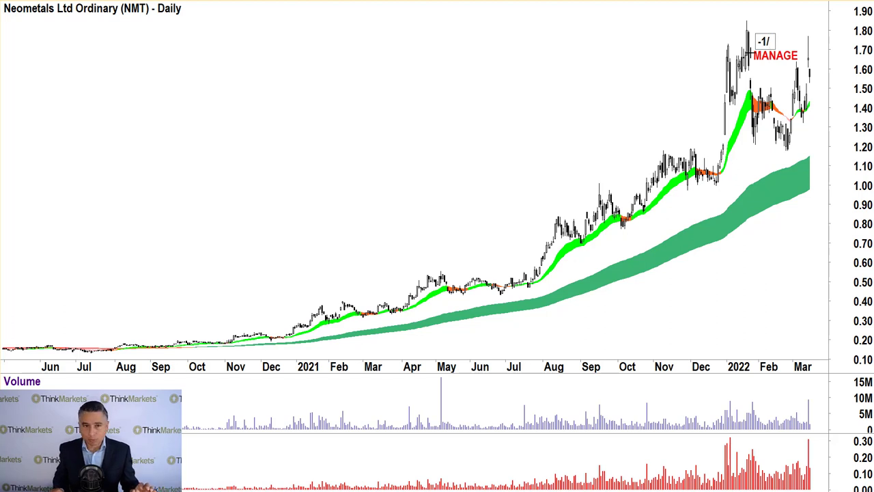
pyautogui.write('3')
pyautogui.click(675, 78)
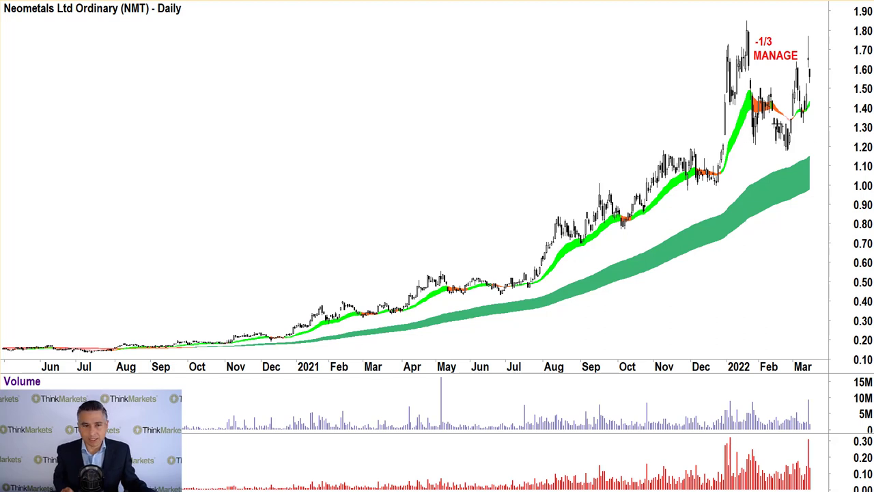
# - Trace the price swings from the late-February 2022 low to the mid-March high, and point an upward arrow at the short-term band
pyautogui.moveTo(784, 100)
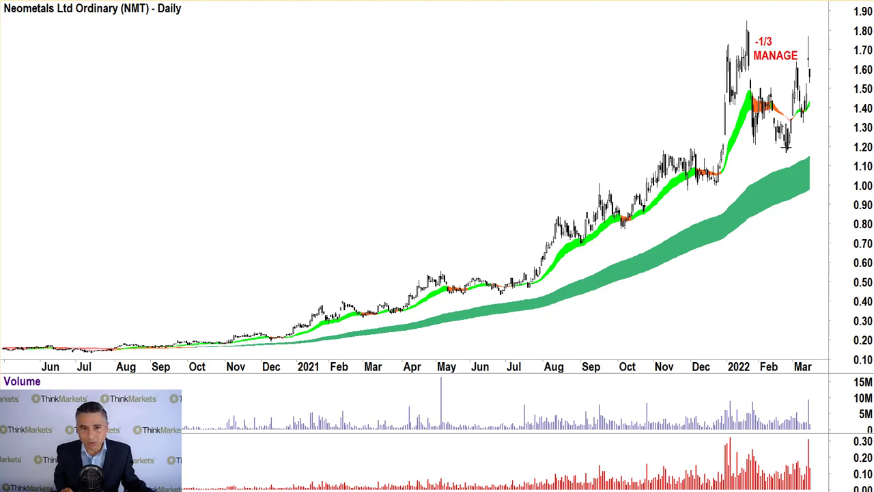
pyautogui.moveTo(796, 64)
pyautogui.mouseDown()
pyautogui.moveTo(800, 117)
pyautogui.moveTo(809, 37)
pyautogui.moveTo(536, 76)
pyautogui.mouseUp()
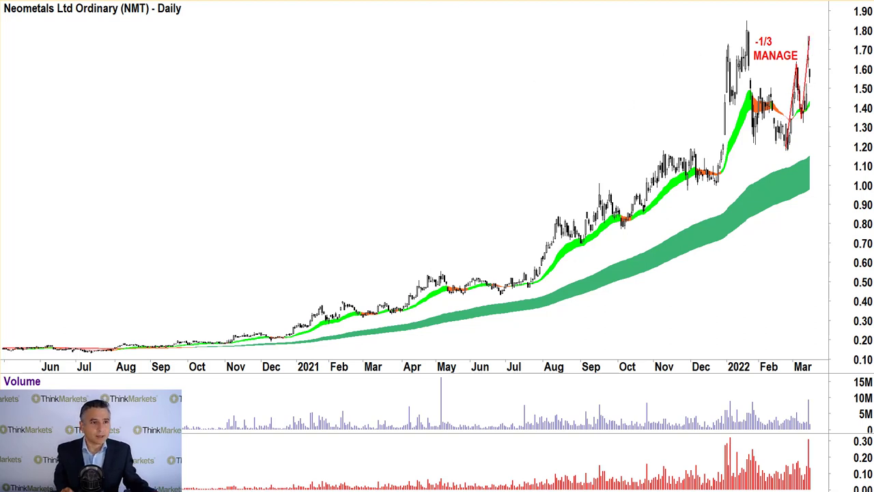
pyautogui.moveTo(805, 148); pyautogui.dragTo(808, 106)
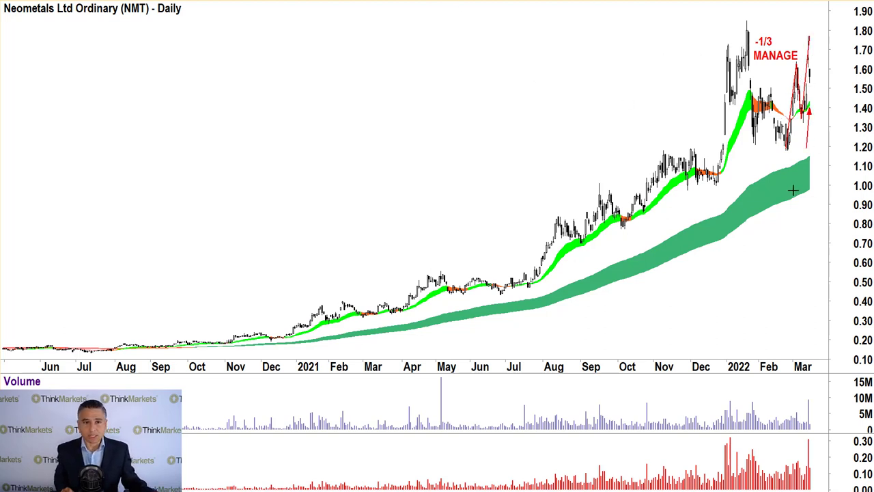
# - Draw a rising arrow along the long-term band and mark the late-February 2022 lows with two small upward arrows
pyautogui.moveTo(667, 250); pyautogui.dragTo(824, 167)
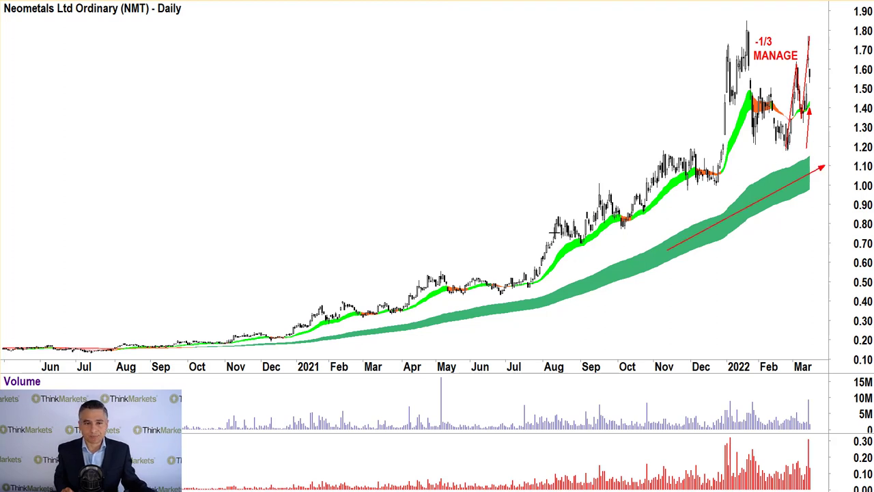
pyautogui.moveTo(555, 233)
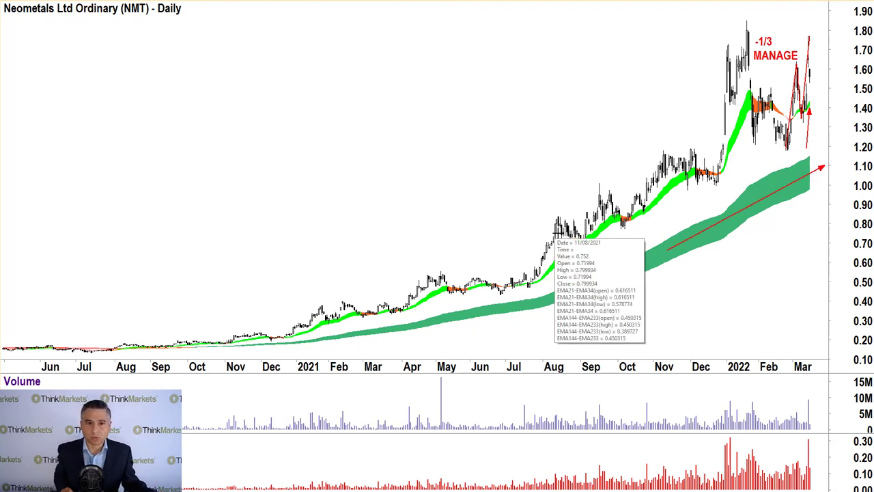
pyautogui.moveTo(785, 167); pyautogui.dragTo(790, 157)
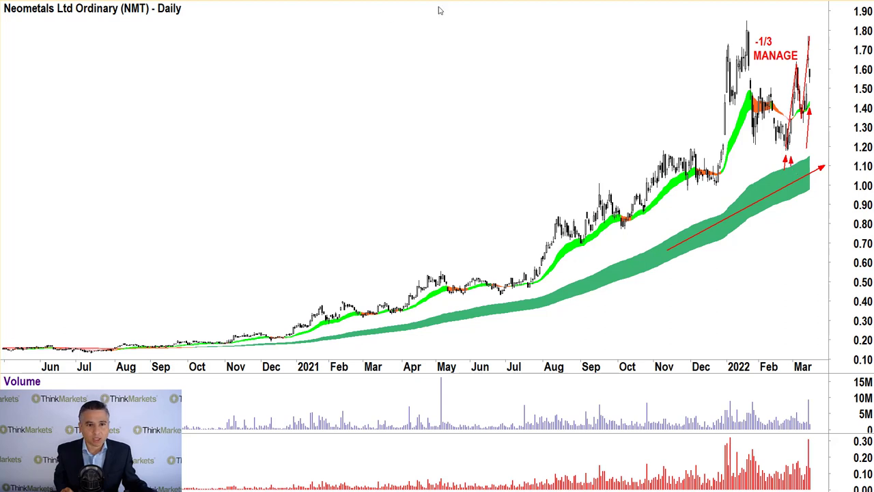
# - Draw a horizontal line at 1.20 and label it "ols POS" above the November and December 2021 highs
pyautogui.click(685, 147)
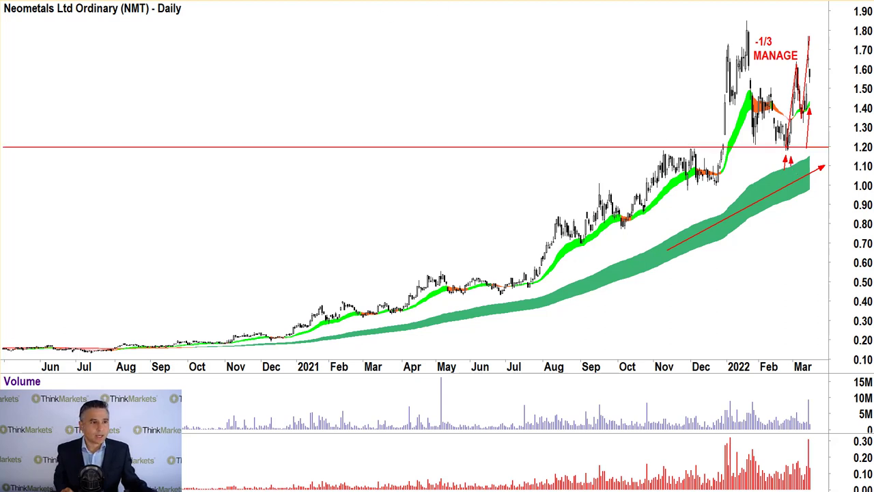
pyautogui.click(651, 144)
pyautogui.write('ols')
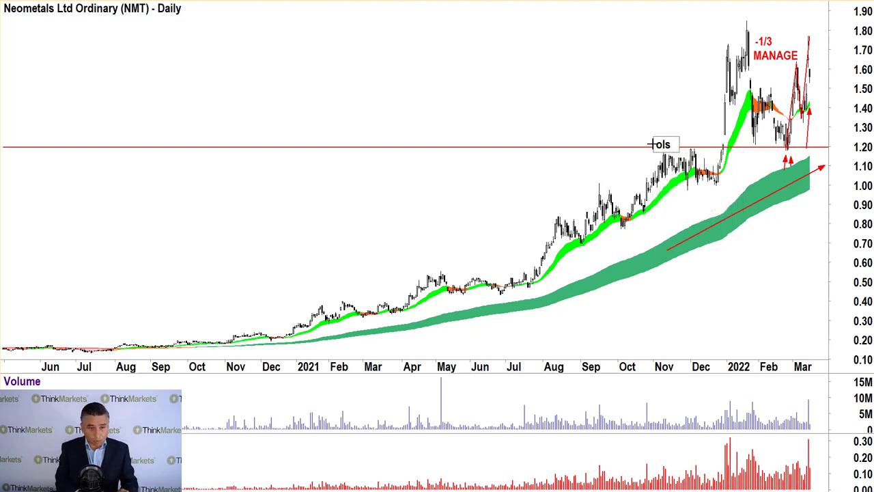
pyautogui.write(' POS')
pyautogui.click(638, 127)
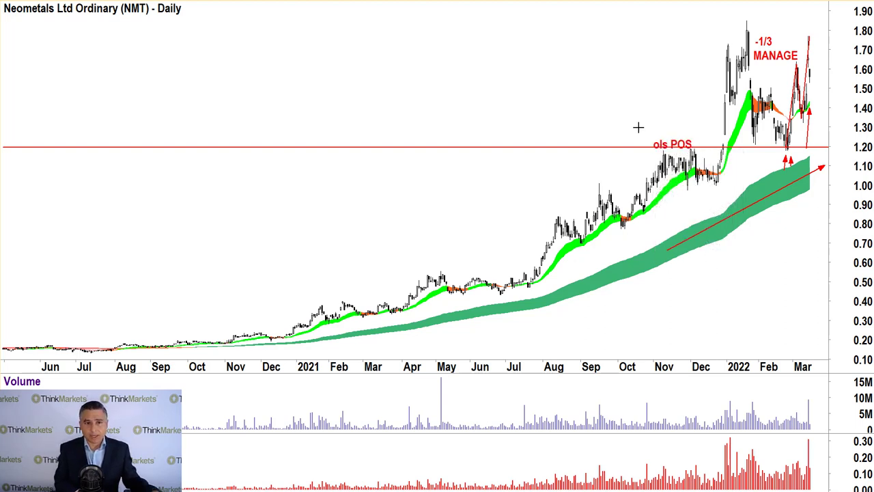
# - Label the late-February 2022 lows just below the 1.20 line with "future POD"
pyautogui.click(746, 162)
pyautogui.write('future PPOD')
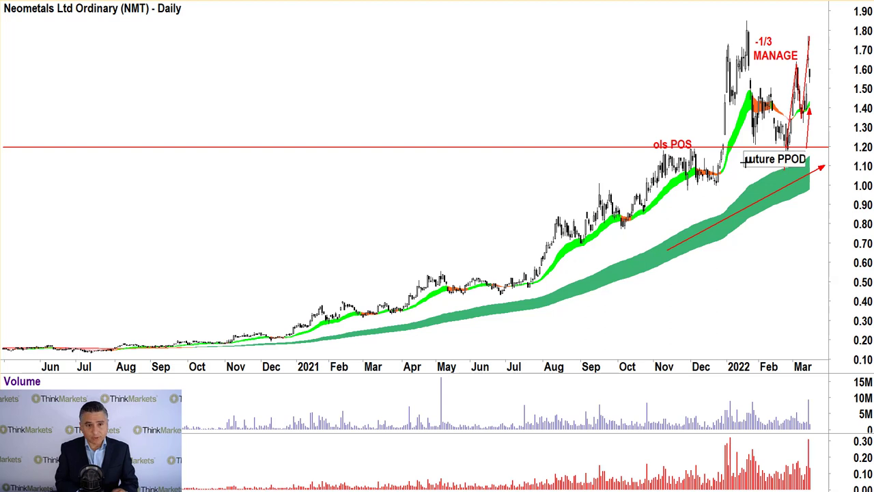
pyautogui.click(719, 128)
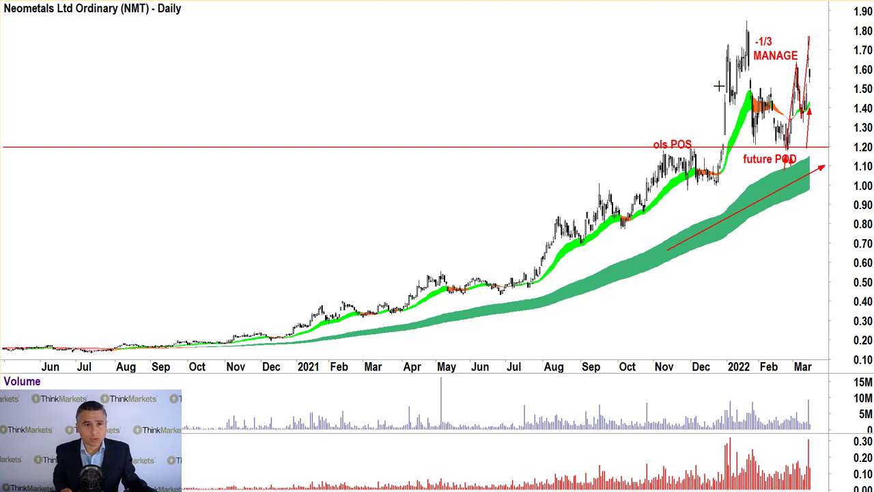
# - Delete all studies from the Neometals chart
pyautogui.rightClick(594, 85)
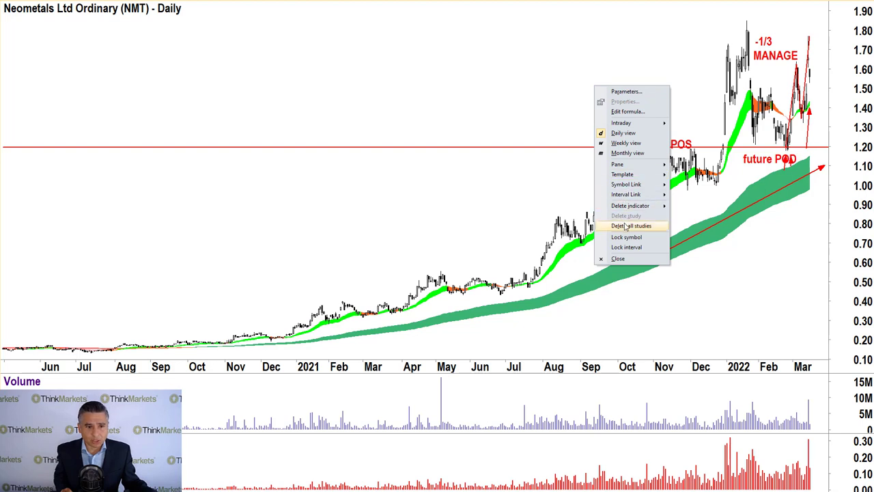
pyautogui.click(626, 226)
pyautogui.click(363, 306)
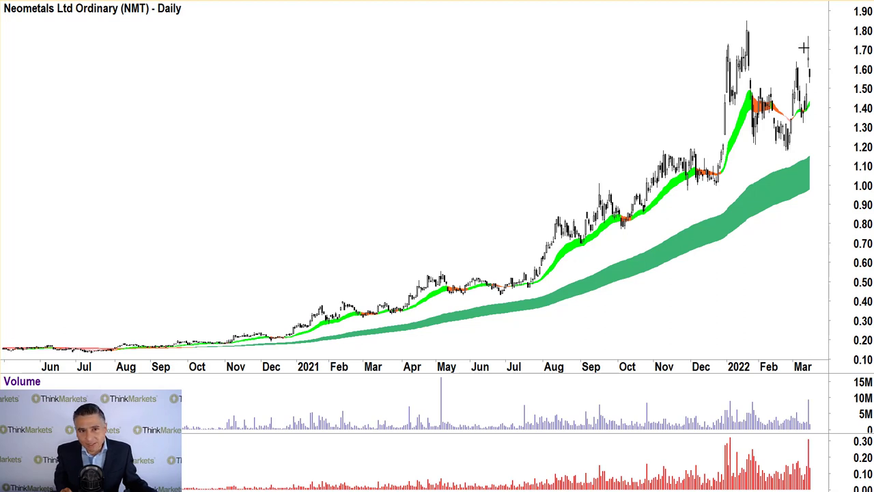
# - Point arrows at the mid-March and January 2022 highs, and add short rising arrows at the short-term and long-term bands
pyautogui.moveTo(790, 30); pyautogui.dragTo(805, 49)
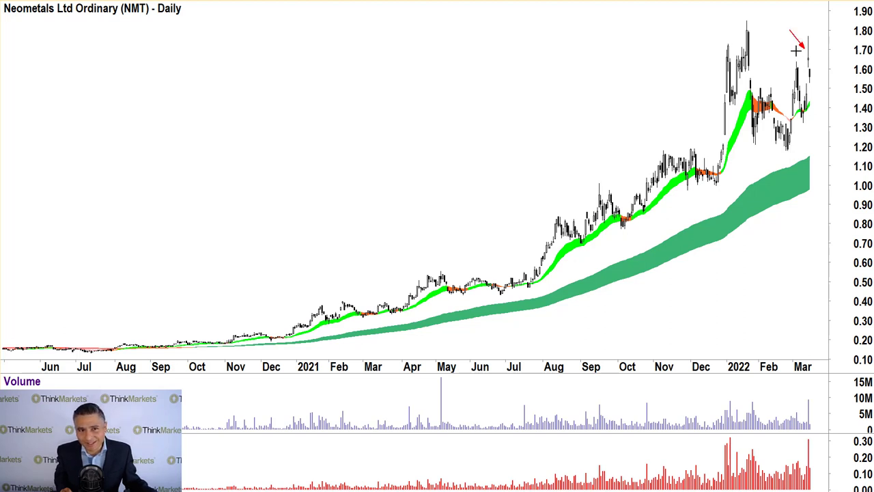
pyautogui.moveTo(751, 24); pyautogui.dragTo(803, 49)
pyautogui.moveTo(757, 146)
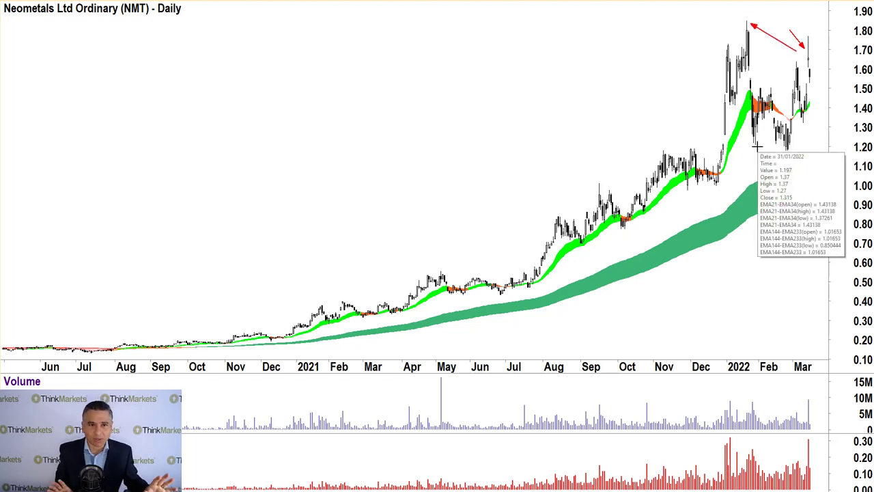
pyautogui.moveTo(797, 119); pyautogui.dragTo(819, 103)
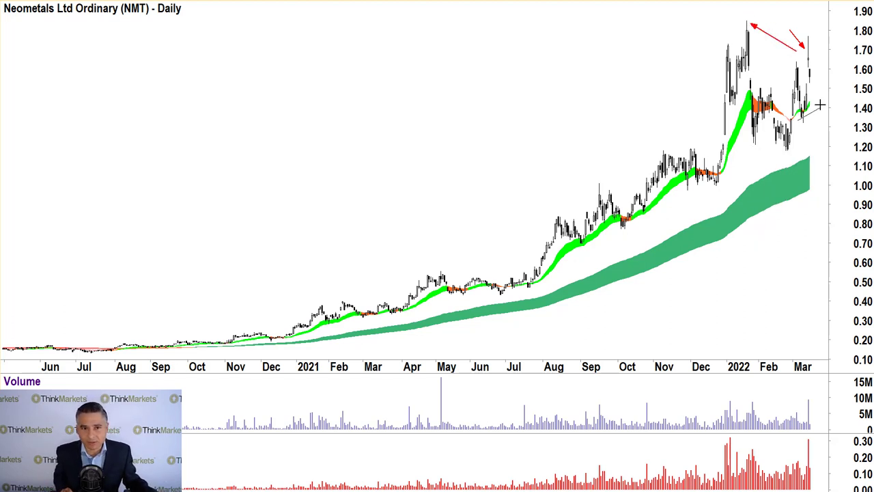
pyautogui.moveTo(786, 84)
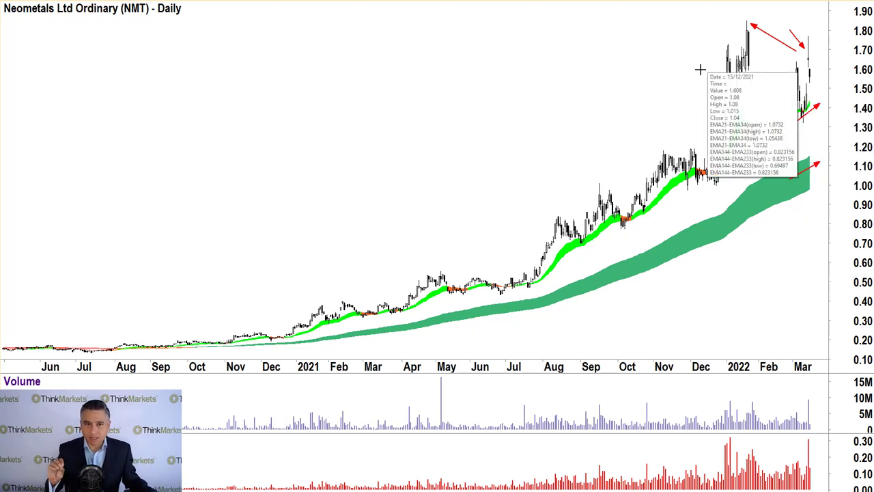
pyautogui.moveTo(640, 77)
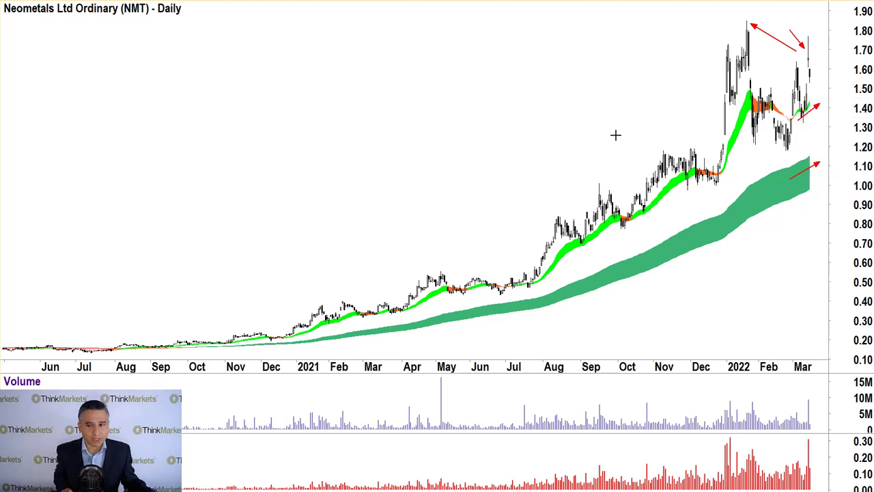
# - Sketch two example candles, the lower one with a long lower shadow, and draw an arrow from them to the mid-March candles near 1.50
pyautogui.click(337, 434)
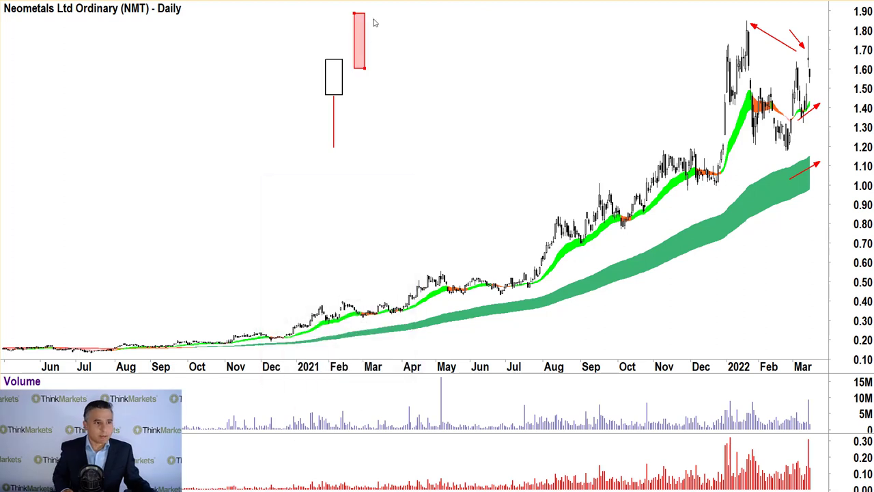
pyautogui.moveTo(385, 69)
pyautogui.mouseDown()
pyautogui.moveTo(751, 71)
pyautogui.moveTo(811, 89)
pyautogui.mouseUp()
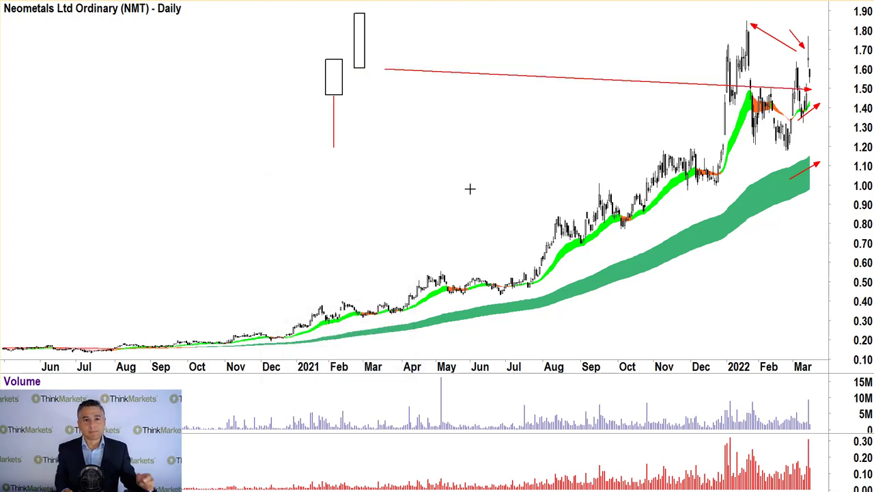
pyautogui.moveTo(470, 188)
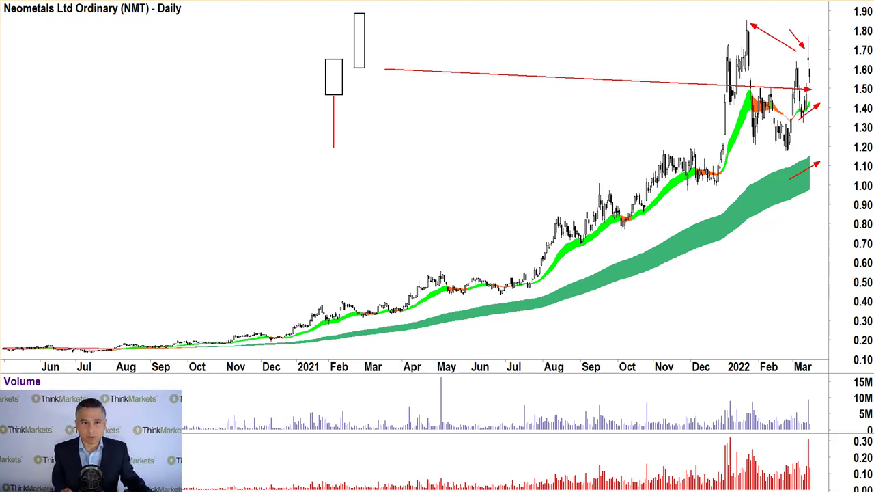
pyautogui.moveTo(755, 47)
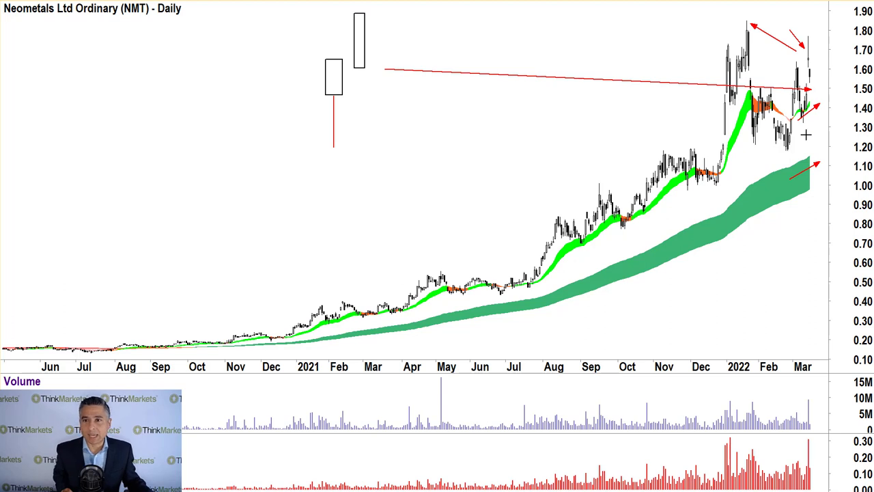
# - Clear all drawn studies, including the candle sketch and arrows, from the Neometals chart
pyautogui.rightClick(517, 145)
pyautogui.click(554, 284)
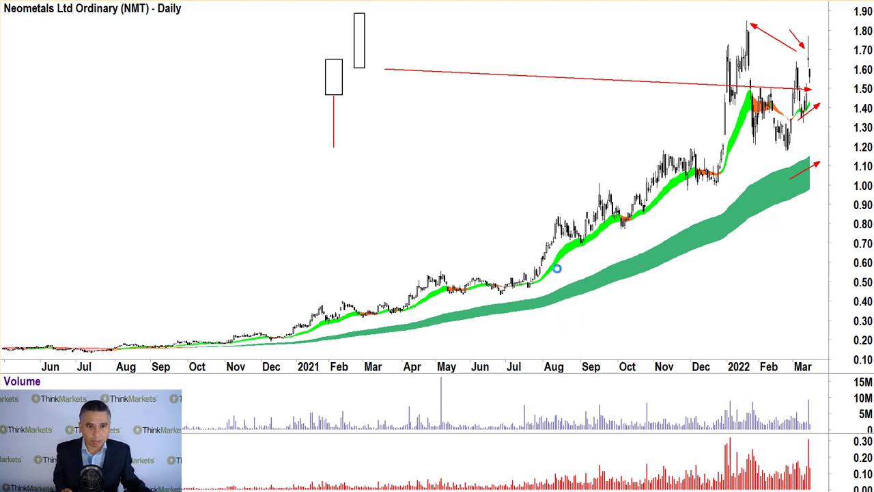
pyautogui.click(374, 305)
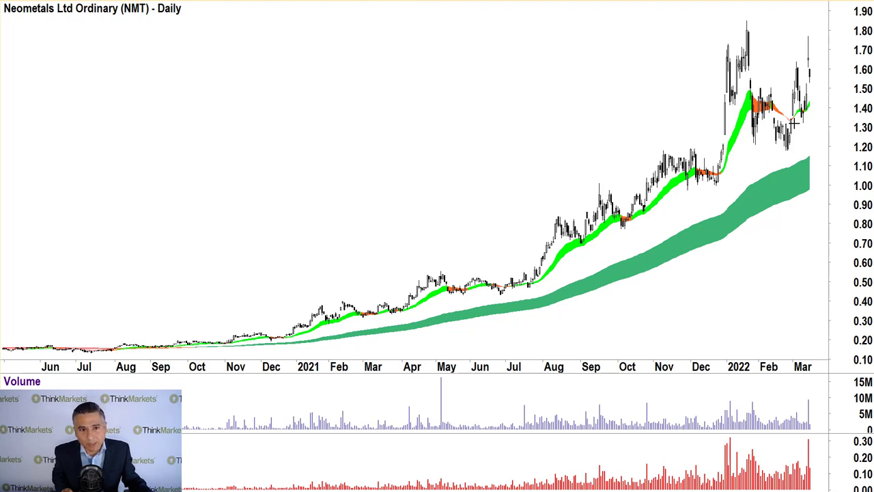
# - Draw a short horizontal arrow extending forward from the March 2022 swing low at about 1.33
pyautogui.moveTo(794, 122); pyautogui.dragTo(827, 122)
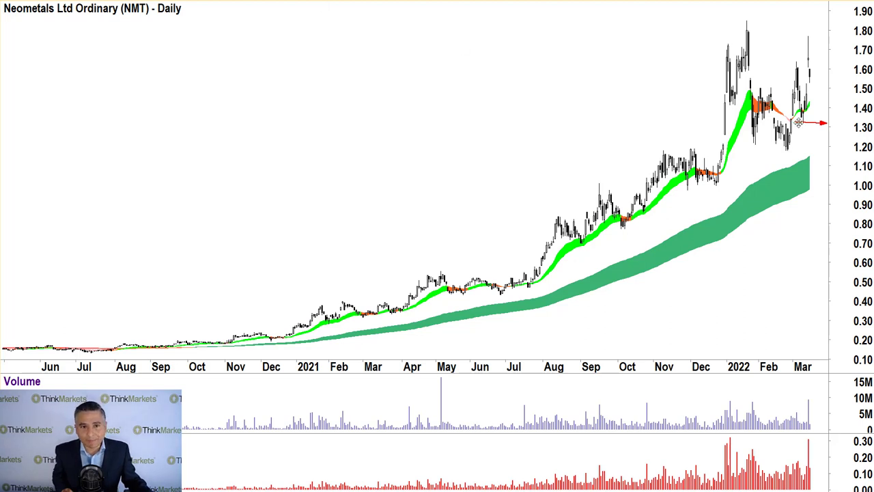
pyautogui.moveTo(804, 120)
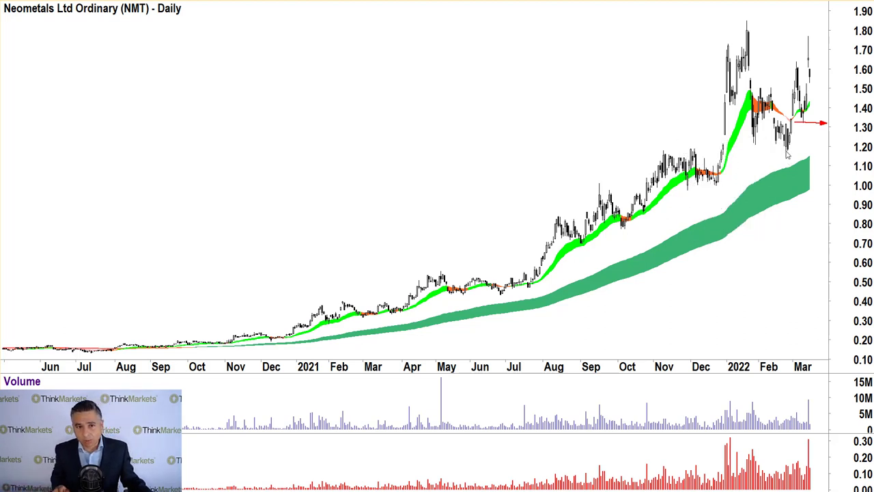
pyautogui.moveTo(787, 157)
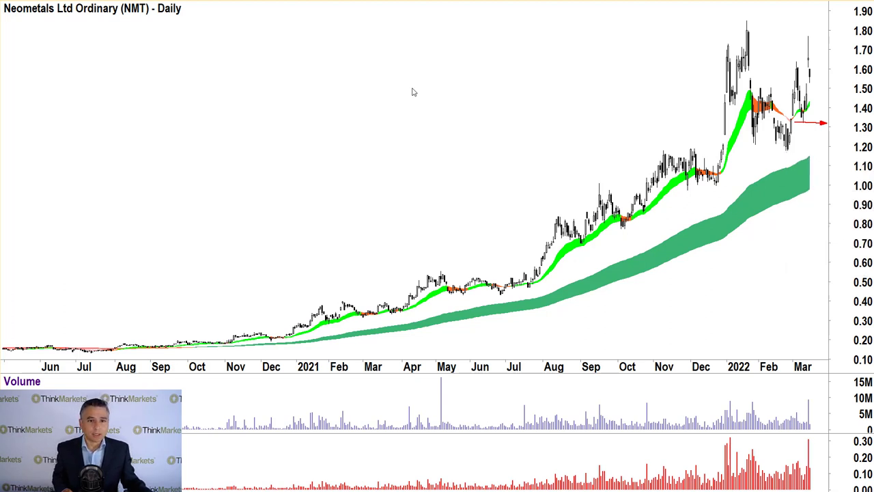
pyautogui.moveTo(412, 91)
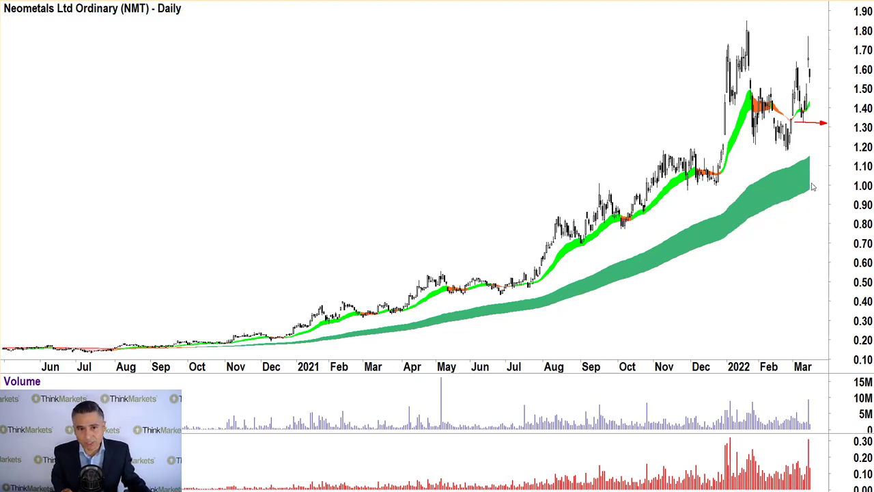
pyautogui.moveTo(547, 112)
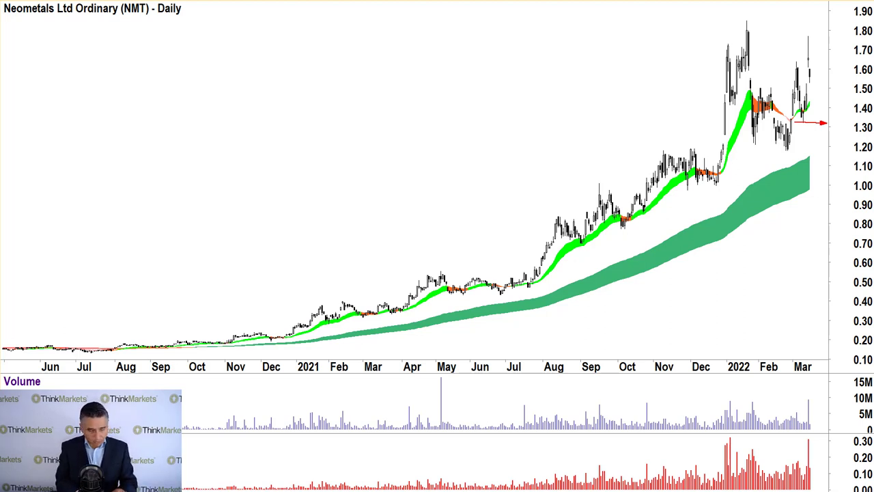
# - Load the Woolworths (WOW) daily chart and draw a rising arrow through the February to March 2022 candles, from about 34.7 to 36.2
pyautogui.press('pagedown')
pyautogui.press('pagedown')
pyautogui.press('pagedown')
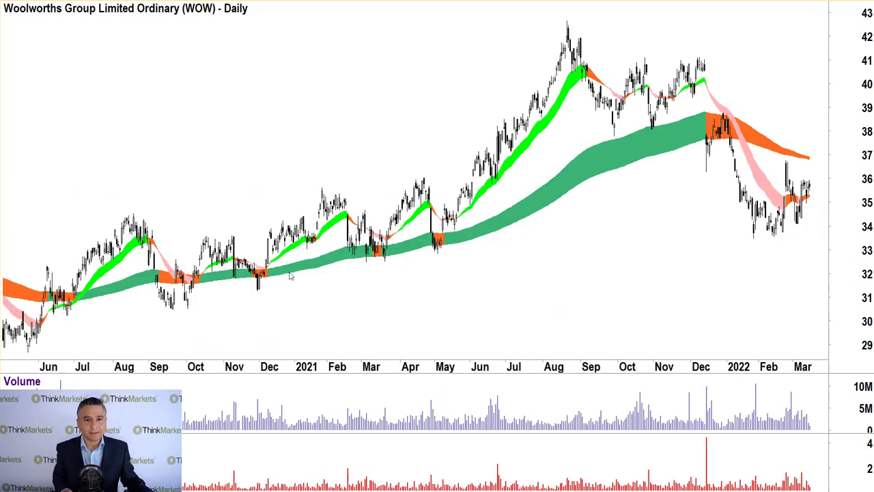
pyautogui.moveTo(367, 268)
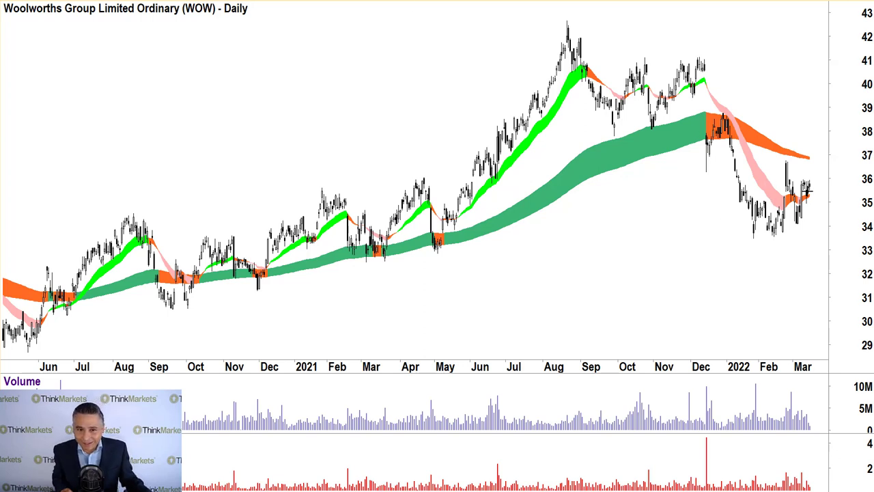
pyautogui.click(821, 176)
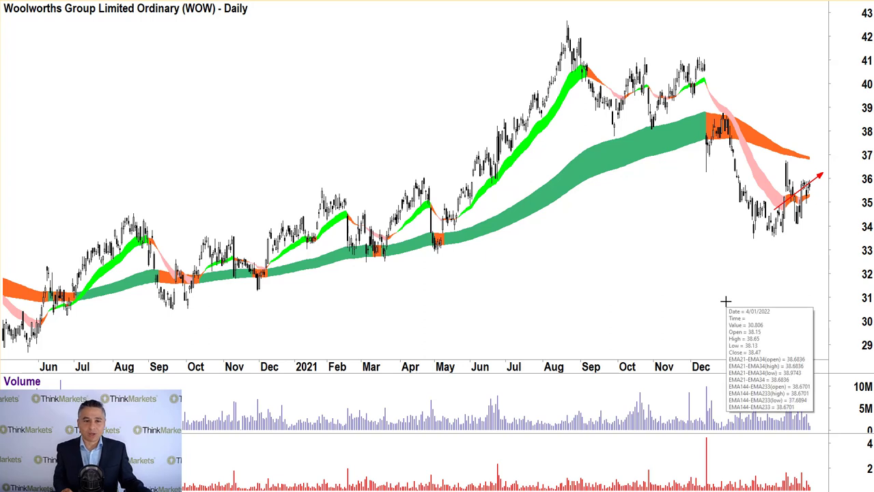
# - Draw a horizontal arrow along the early-2022 lows at about 33.8, plus short upward arrows to the late-February and mid-March lows
pyautogui.click(729, 233)
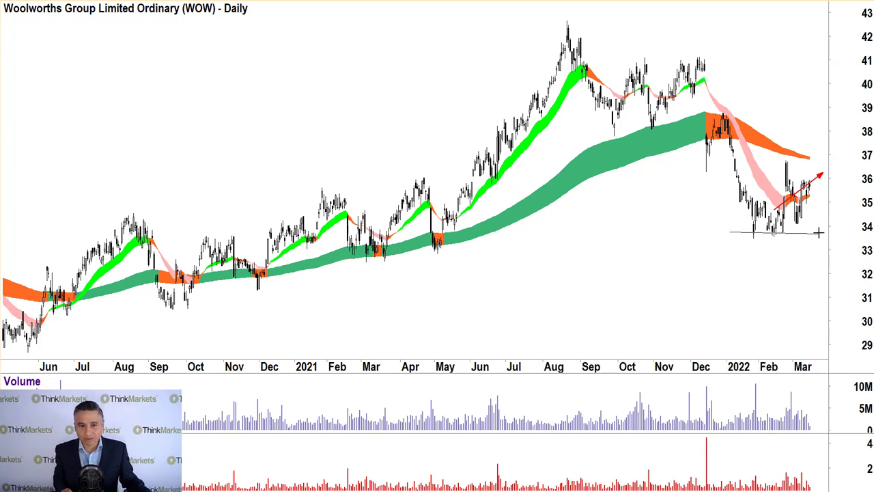
pyautogui.click(819, 232)
pyautogui.click(790, 266)
pyautogui.click(785, 235)
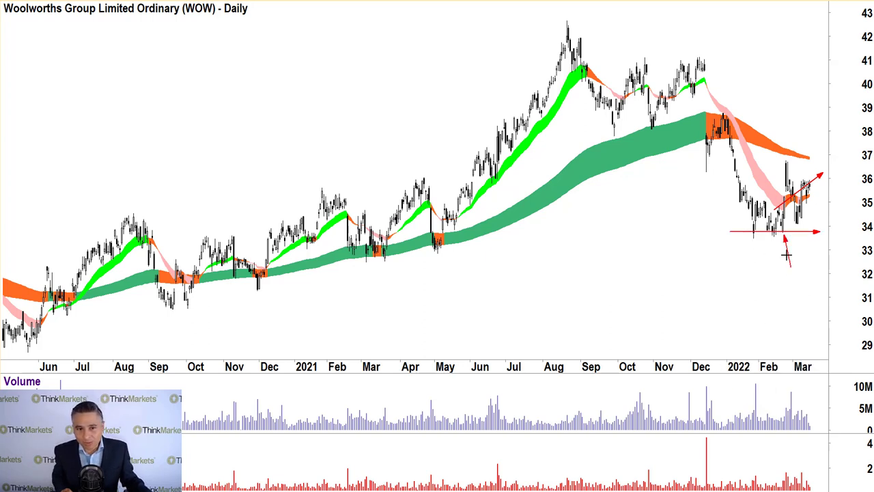
pyautogui.moveTo(650, 286)
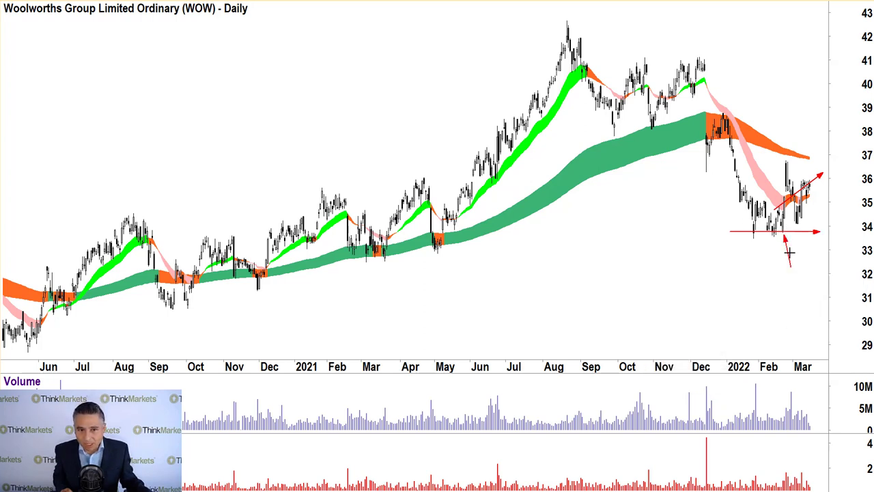
pyautogui.moveTo(804, 214); pyautogui.dragTo(814, 250)
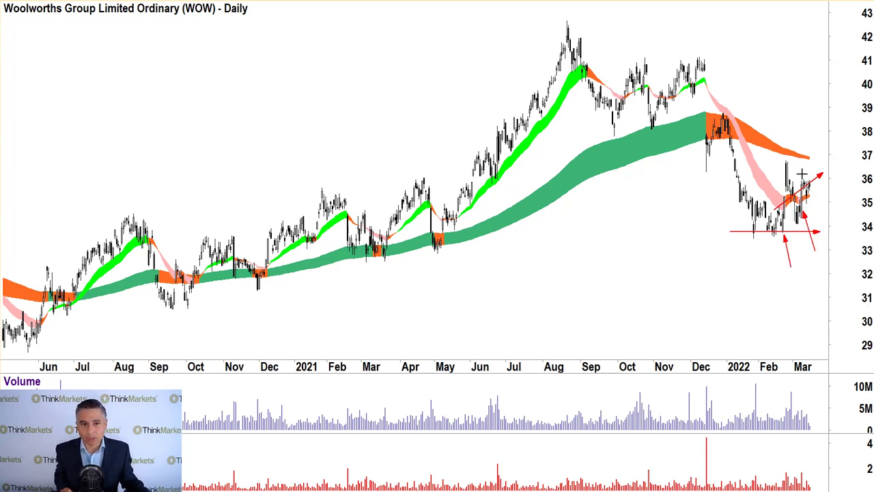
# - Draw a short arrow pointing at the early-March 2022 peak and a horizontal arrow extending forward from its high at about 36.7
pyautogui.moveTo(801, 174)
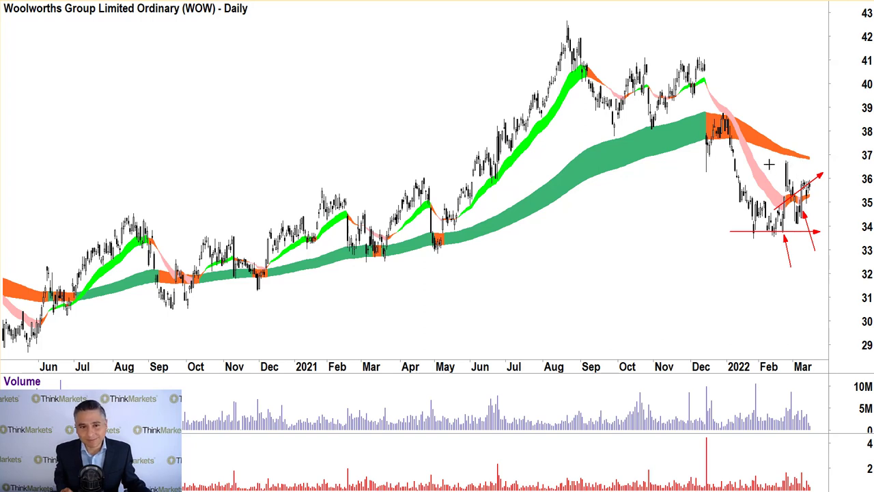
pyautogui.moveTo(767, 164); pyautogui.dragTo(786, 172)
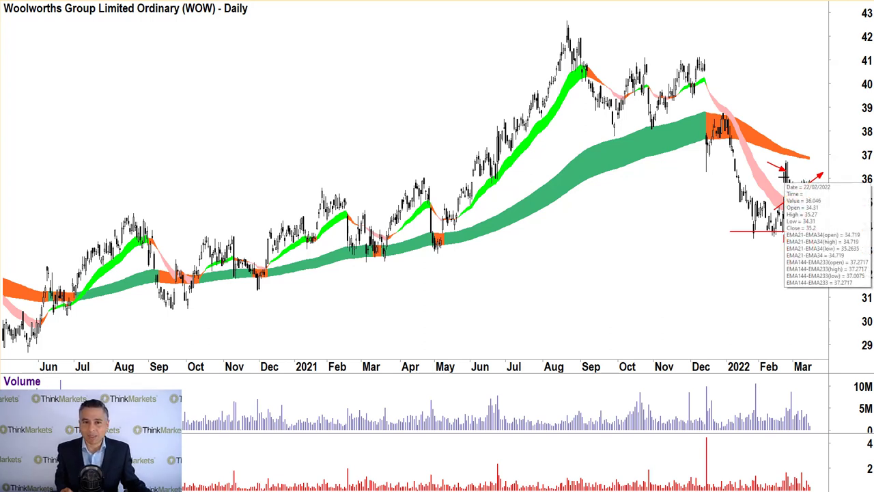
pyautogui.moveTo(780, 161); pyautogui.dragTo(821, 161)
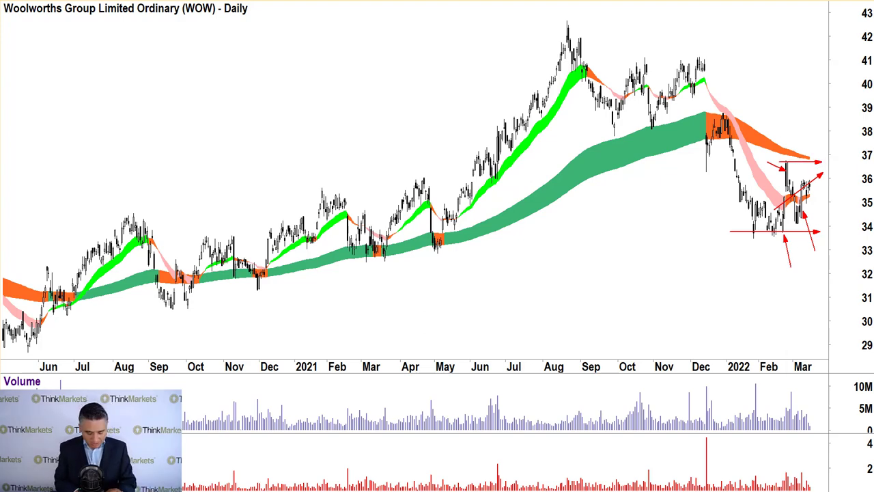
# - Load the Metcash (MTS) daily chart and draw a rising arrow along the long-term EMA band, from about 3.5 to 4.07
pyautogui.press('pagedown')
pyautogui.press('pagedown')
pyautogui.press('pagedown')
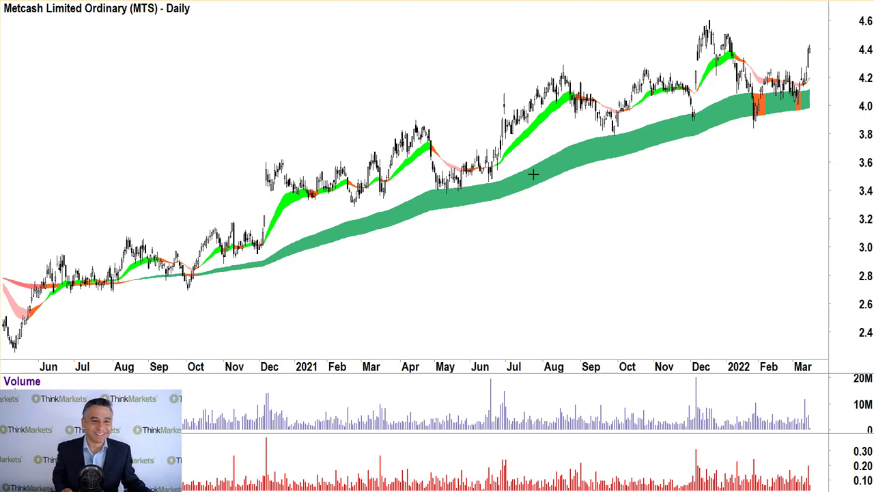
pyautogui.moveTo(749, 207)
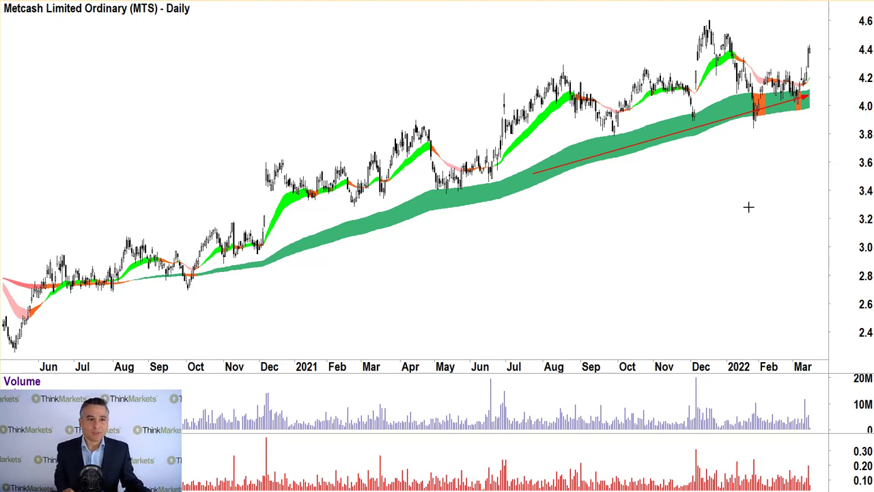
# - Switch to the Excel stock valuation workbook and examine Metcash's PER multiples from FY Apr-2017 to FY Apr-2025
pyautogui.hotkey('alt', 'Tab')
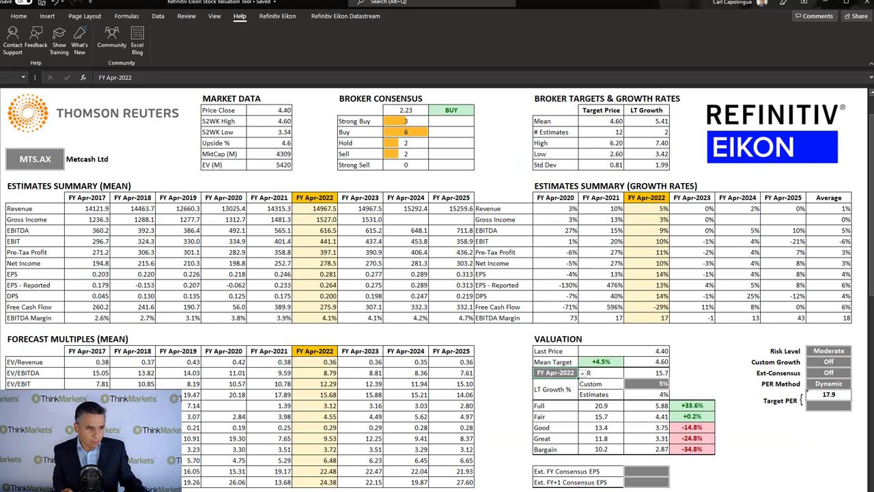
pyautogui.moveTo(314, 395); pyautogui.dragTo(448, 394)
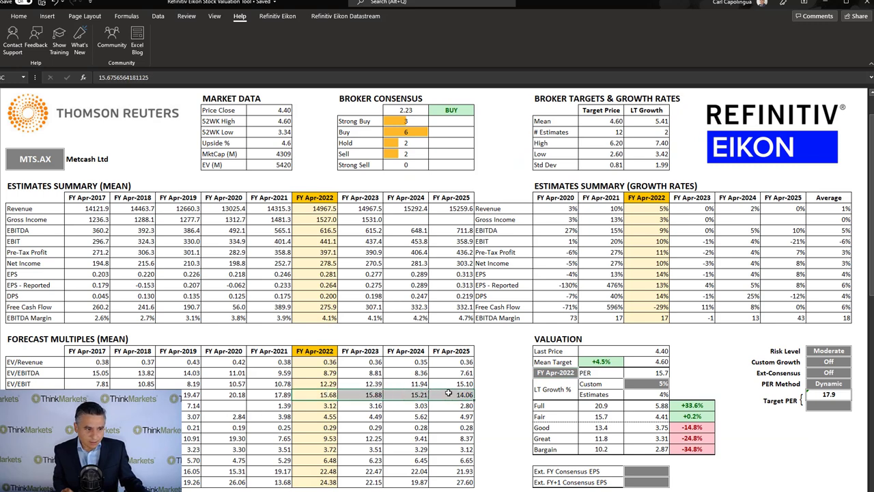
pyautogui.moveTo(89, 394); pyautogui.dragTo(440, 394)
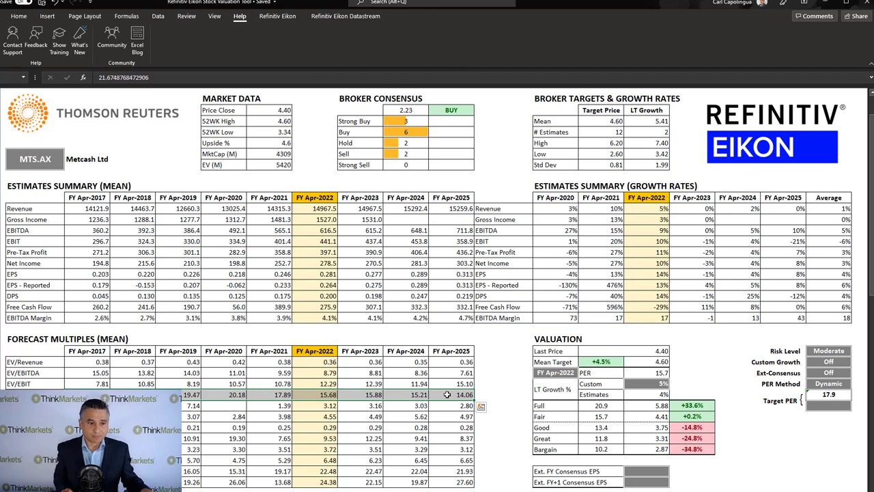
# - Set the PER Method for the Metcash valuation to Dynamic F and check the Fair value's upside
pyautogui.click(829, 382)
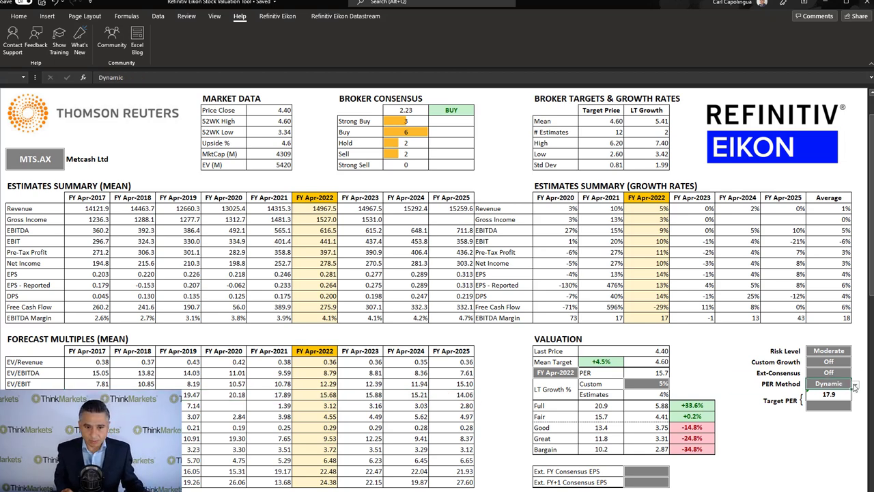
pyautogui.click(855, 385)
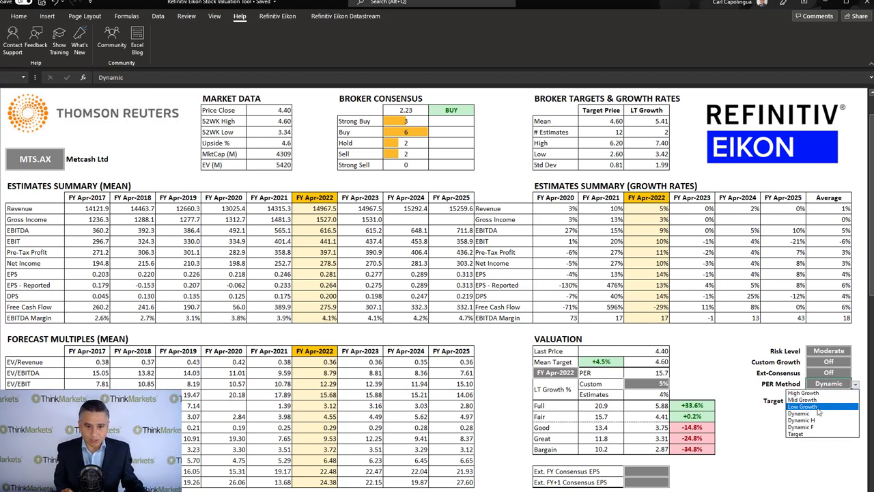
pyautogui.click(799, 415)
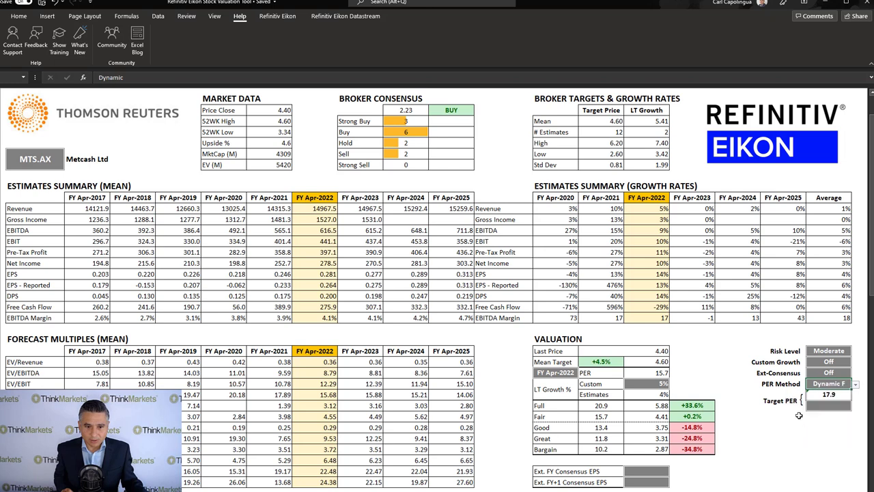
pyautogui.click(691, 416)
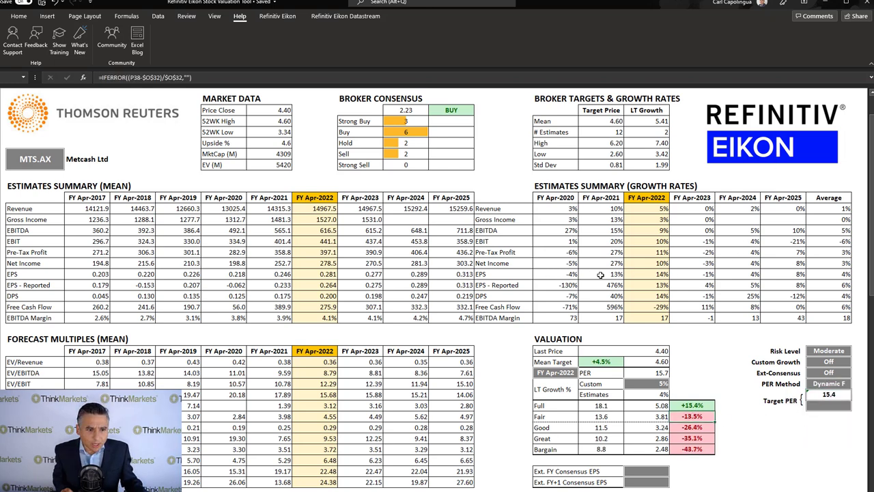
# - Highlight Metcash's EPS growth forecasts and average, and turn Custom Growth on for the valuation
pyautogui.moveTo(680, 274); pyautogui.dragTo(830, 273)
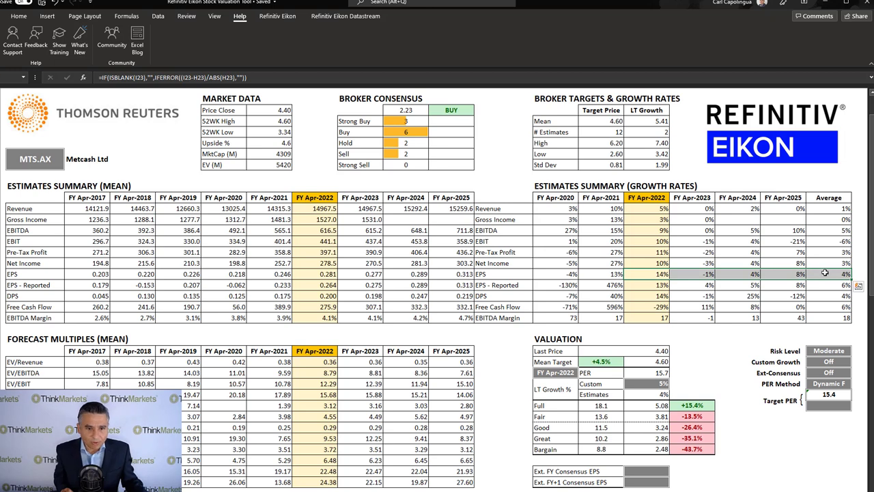
pyautogui.click(826, 273)
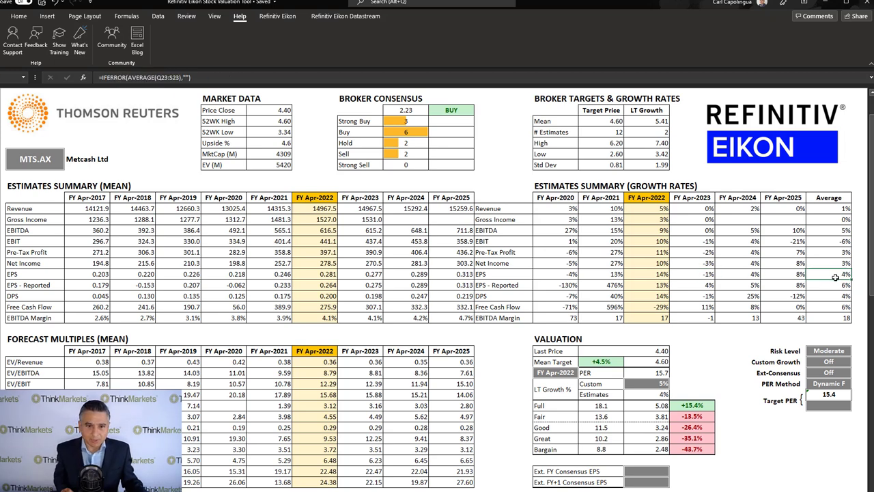
pyautogui.click(828, 361)
pyautogui.click(856, 364)
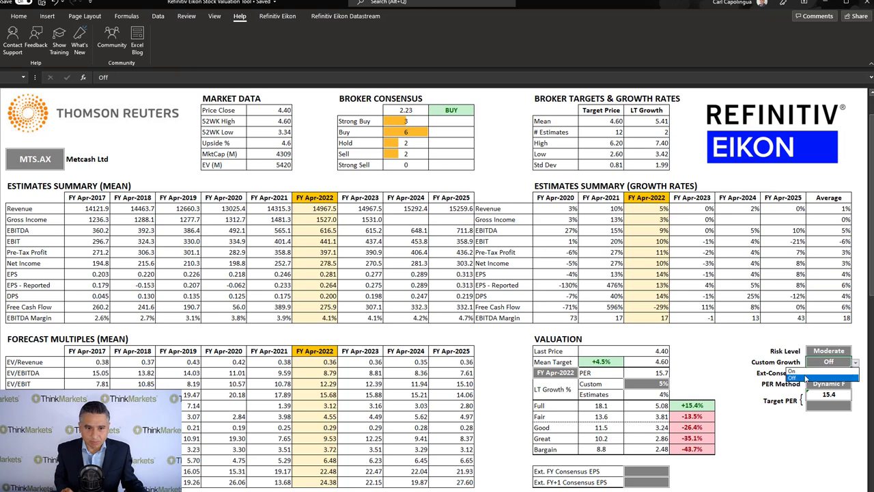
pyautogui.click(814, 373)
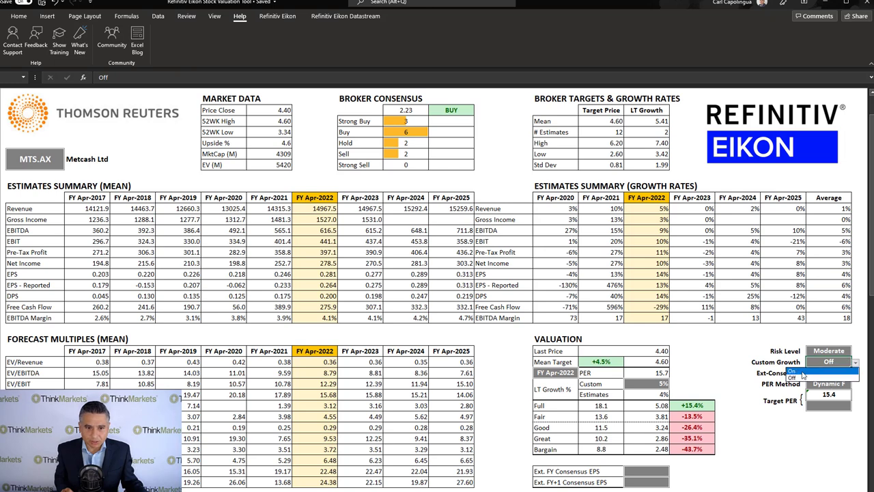
pyautogui.click(651, 383)
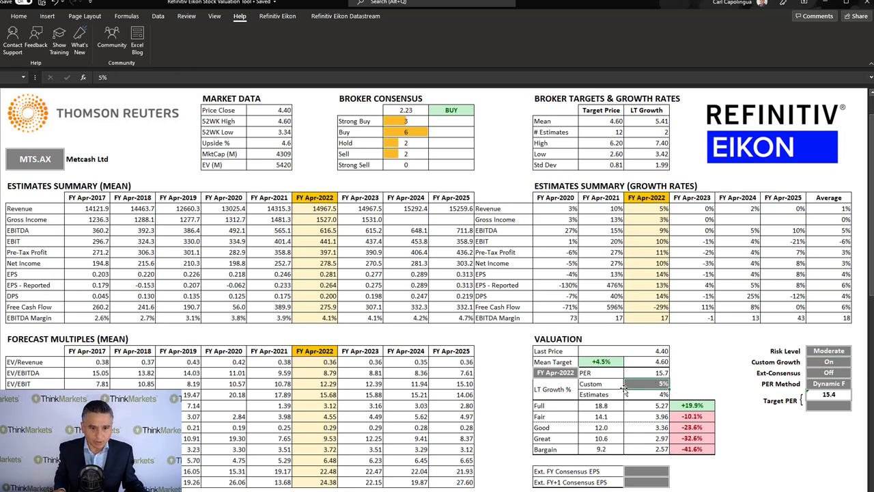
# - Set the Risk Level to Low, switch Custom Growth off and on again, and inspect the Fair valuation row
pyautogui.click(828, 351)
pyautogui.click(855, 351)
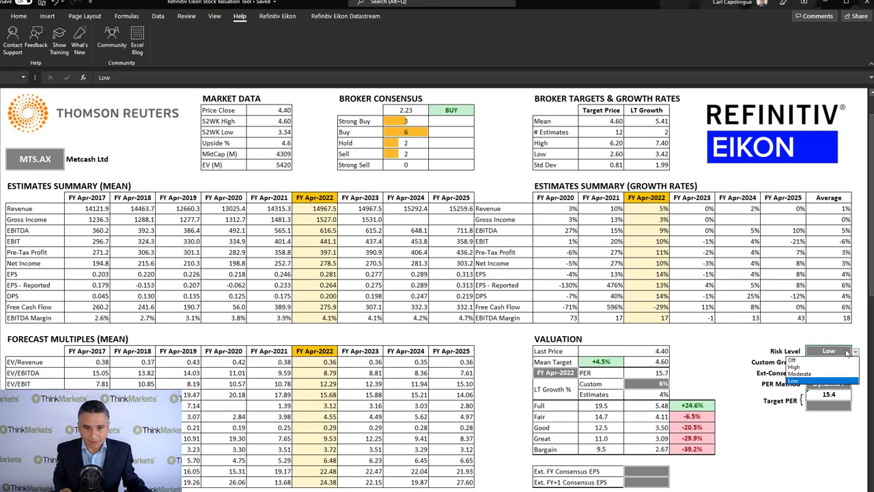
pyautogui.click(835, 361)
pyautogui.click(836, 361)
pyautogui.click(855, 362)
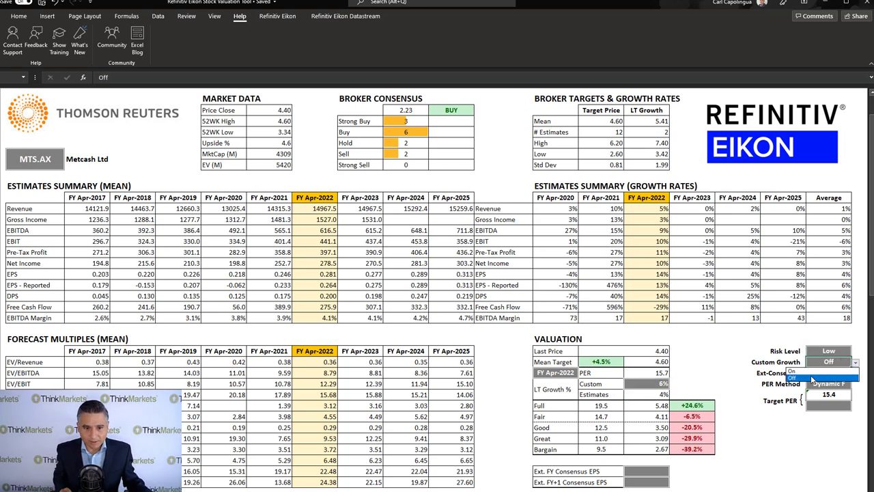
pyautogui.click(805, 371)
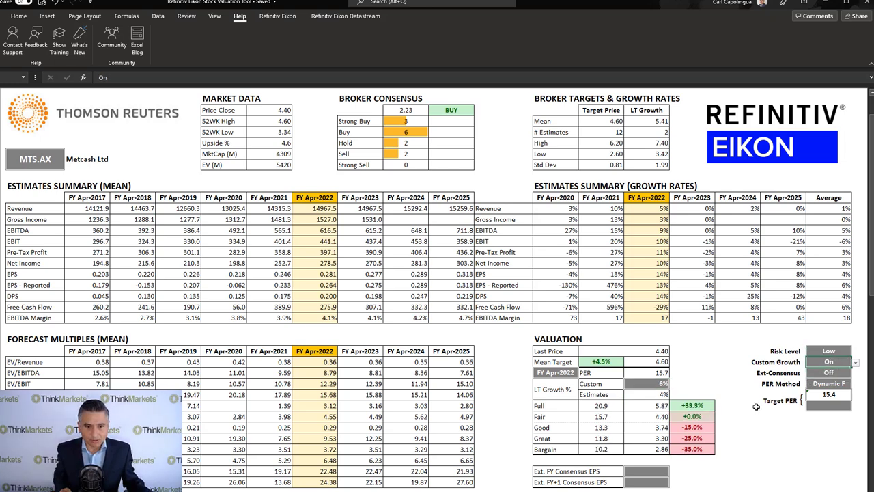
pyautogui.click(661, 416)
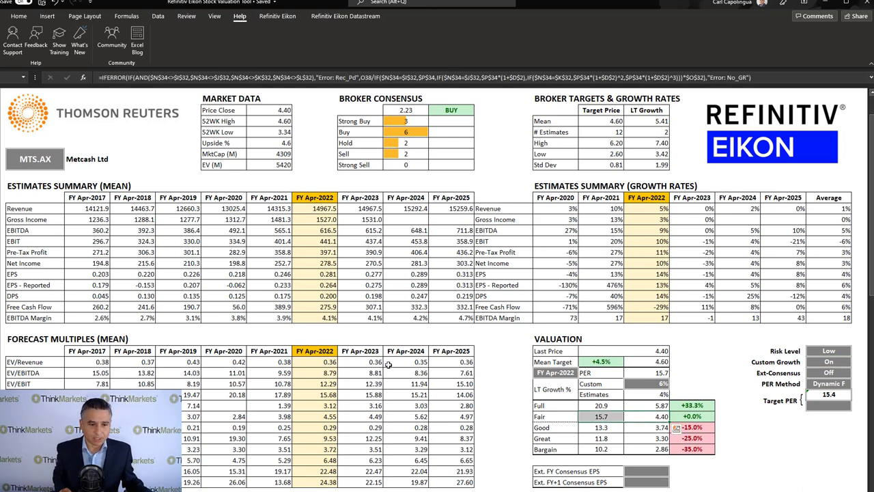
# - Change the stock code from MTS.AX to WOW.AX to load the Woolworths data
pyautogui.doubleClick(36, 159)
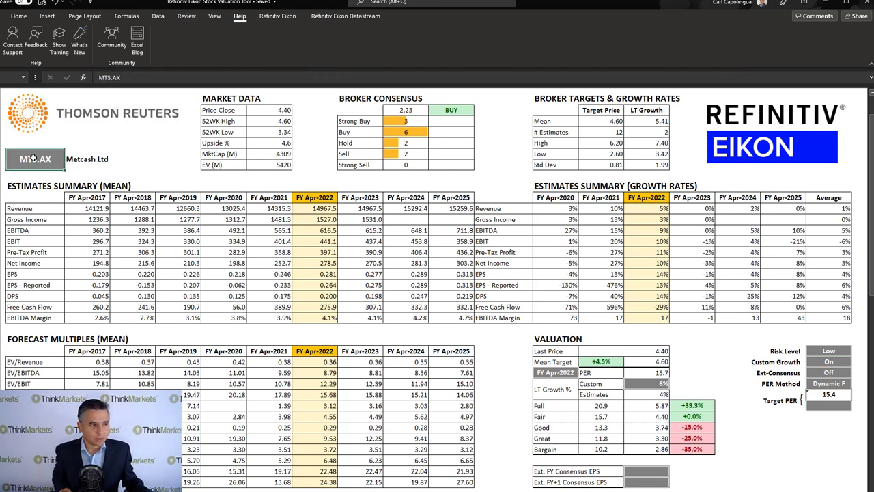
pyautogui.press('BackSpace')
pyautogui.press('BackSpace')
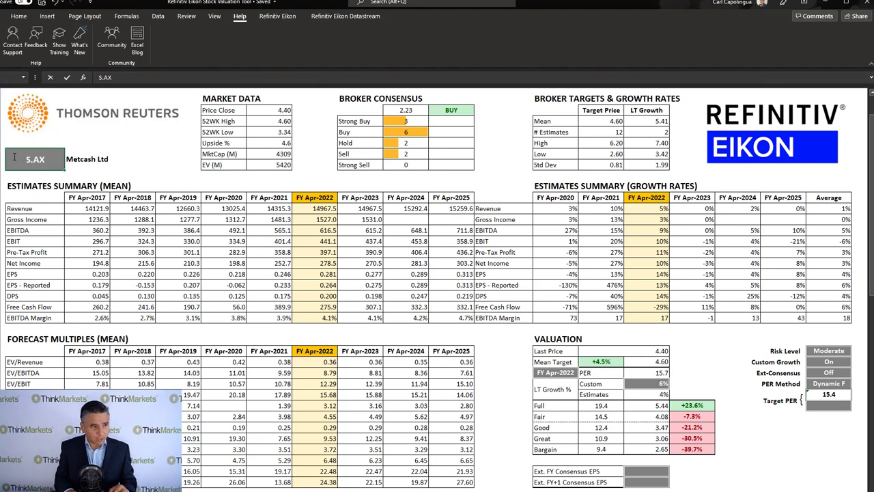
pyautogui.press('Delete')
pyautogui.write('WOW')
pyautogui.press('Return')
# - Examine Woolworths' EPS growth forecasts for FY Jun-2023 to FY Jun-2025 and their average
pyautogui.click(688, 276)
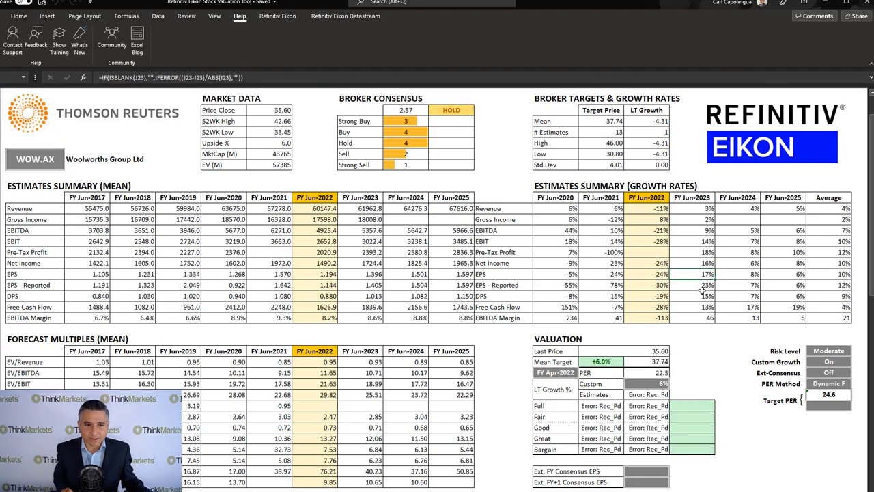
pyautogui.click(828, 275)
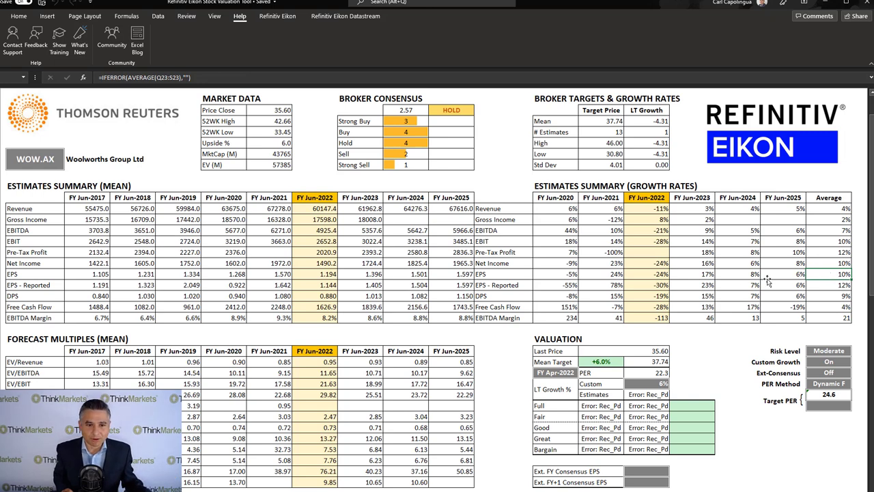
pyautogui.moveTo(693, 274); pyautogui.dragTo(802, 275)
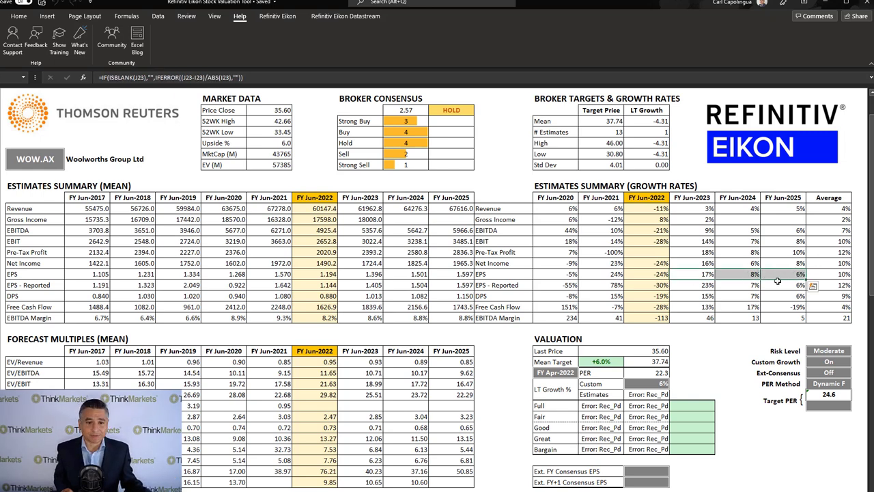
# - Turn Custom Growth off and set the Woolworths valuation period to FY Jun-2022
pyautogui.click(825, 362)
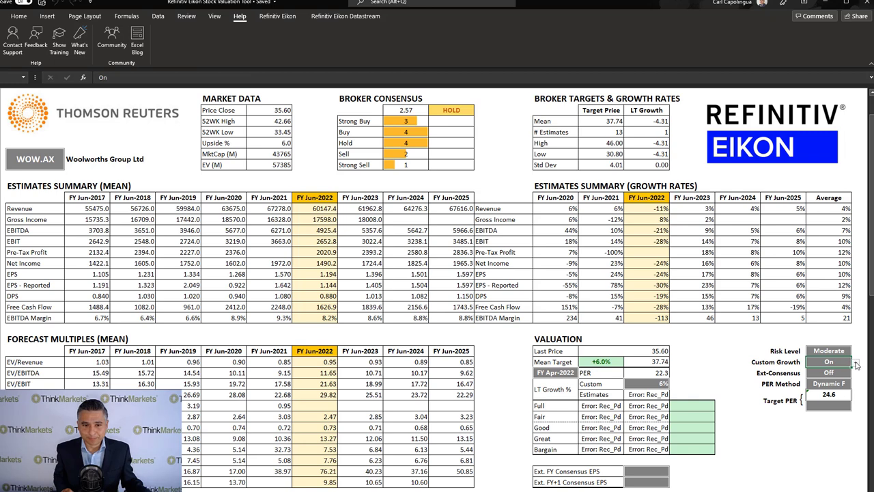
pyautogui.click(854, 363)
pyautogui.click(817, 379)
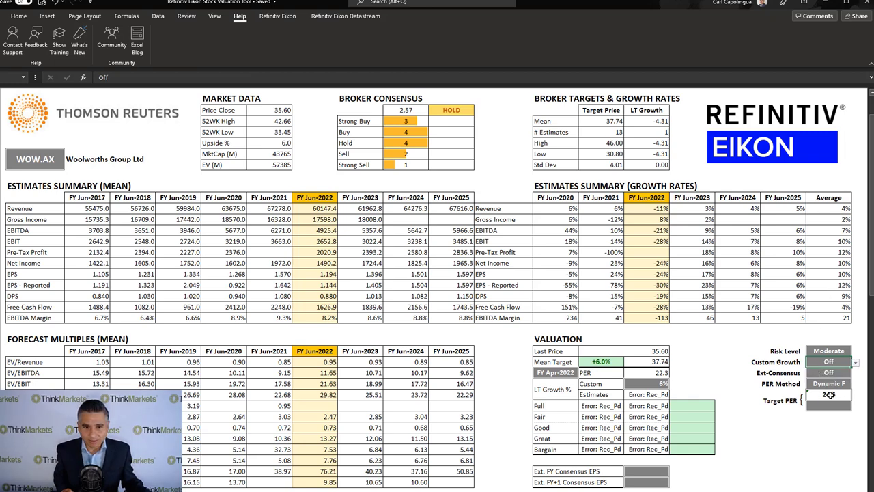
pyautogui.click(846, 383)
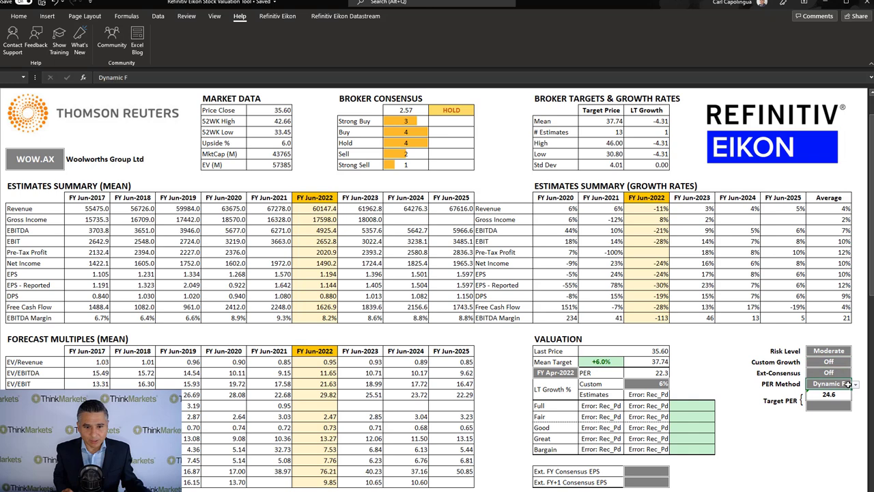
pyautogui.click(568, 374)
# - Set the Woolworths Risk Level to Low and inspect the Fair valuation row
pyautogui.click(854, 353)
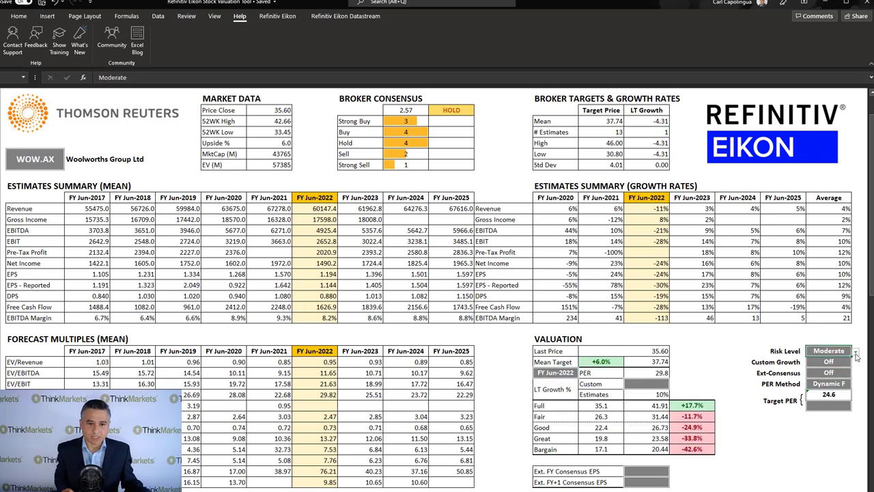
pyautogui.click(855, 353)
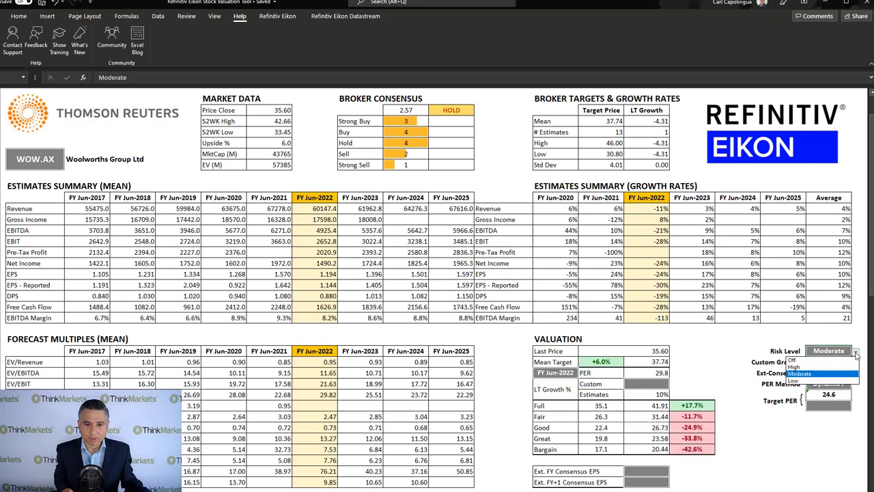
pyautogui.click(804, 381)
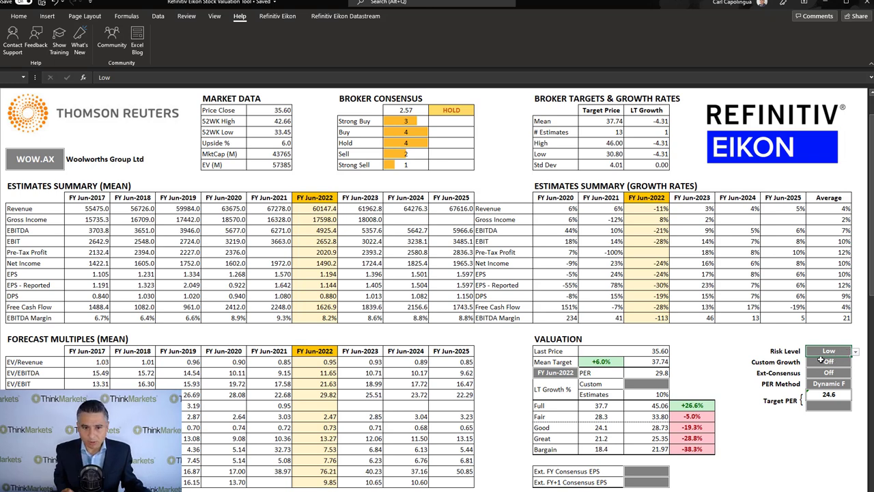
pyautogui.click(698, 417)
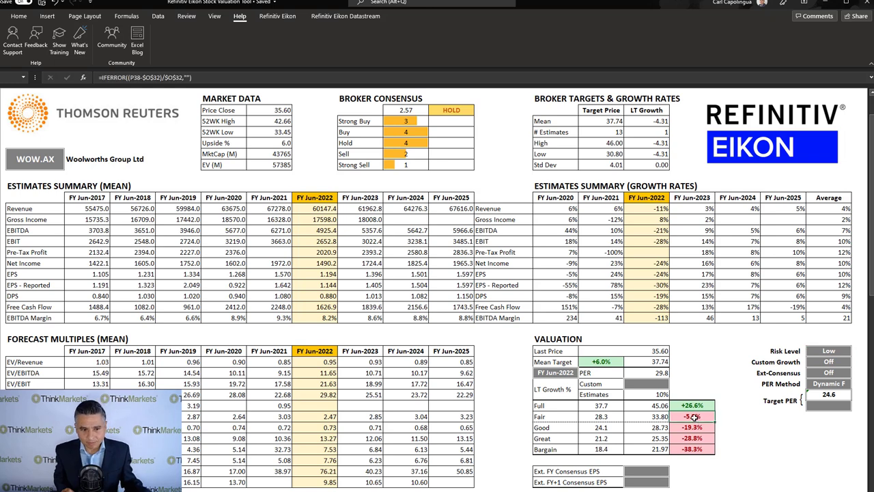
pyautogui.moveTo(698, 417); pyautogui.dragTo(627, 417)
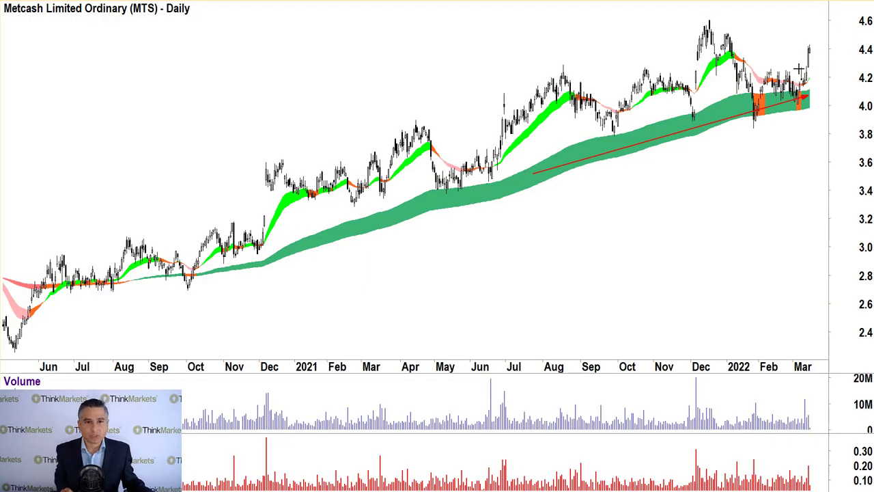
# - Switch to the AmiBroker chart window and load the CSL daily chart
pyautogui.moveTo(740, 201)
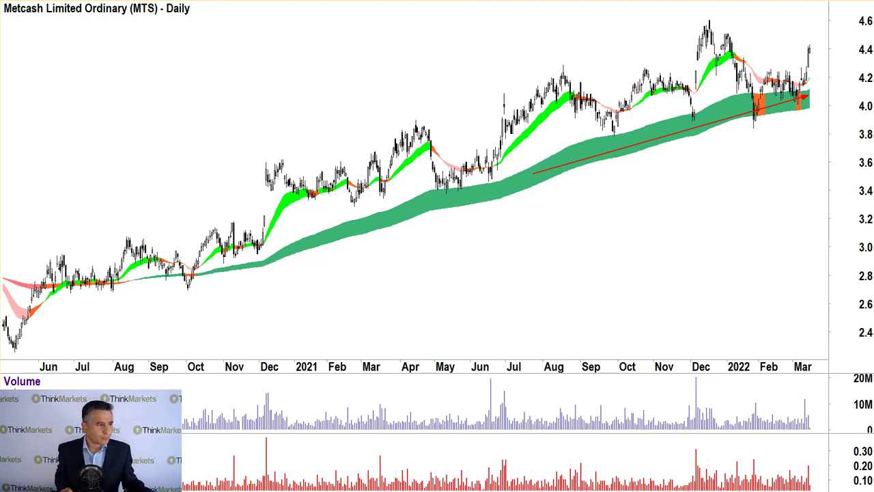
pyautogui.write('CSL')
pyautogui.press('Return')
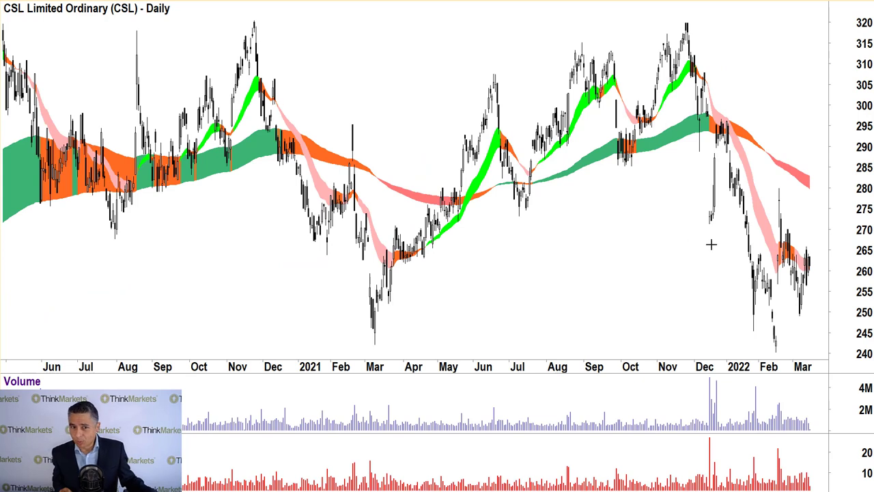
# - Draw falling arrows along both moving-average ribbons, an arrow linking the March 2021 and February 2022 lows, and a rising arrow towards the March 2022 low
pyautogui.moveTo(778, 246); pyautogui.dragTo(811, 268)
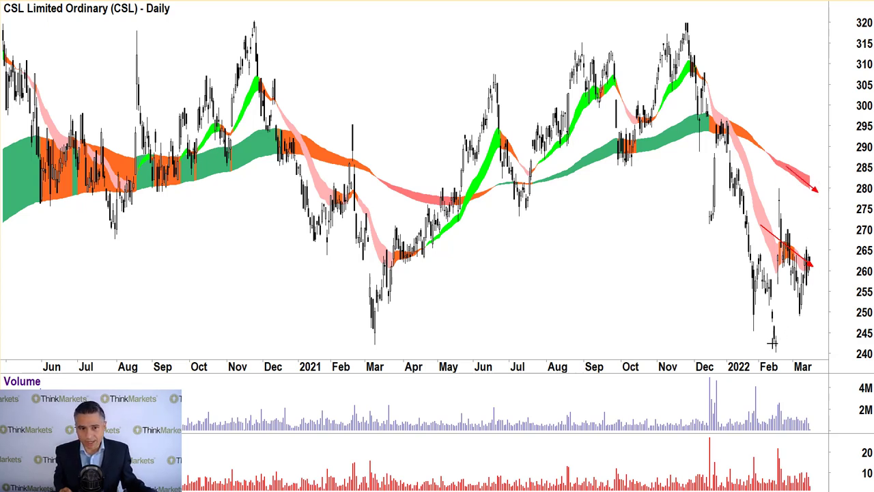
pyautogui.moveTo(740, 346); pyautogui.dragTo(799, 323)
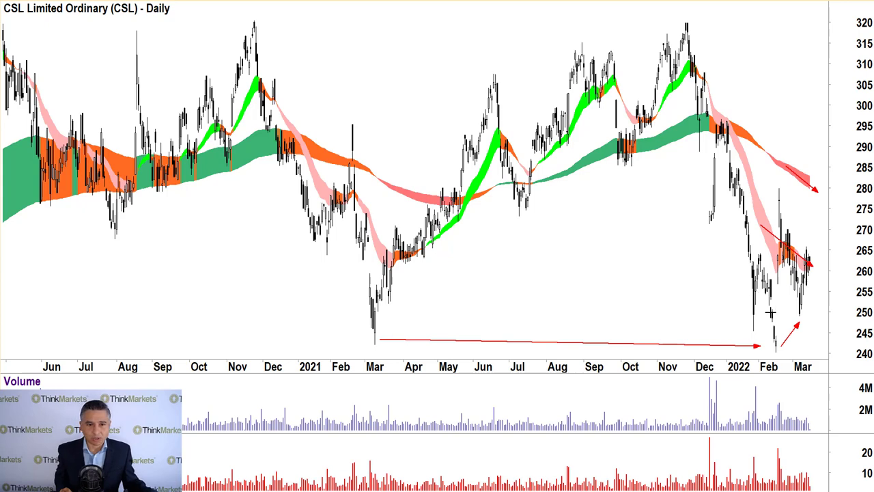
pyautogui.scroll(2, 805, 277)
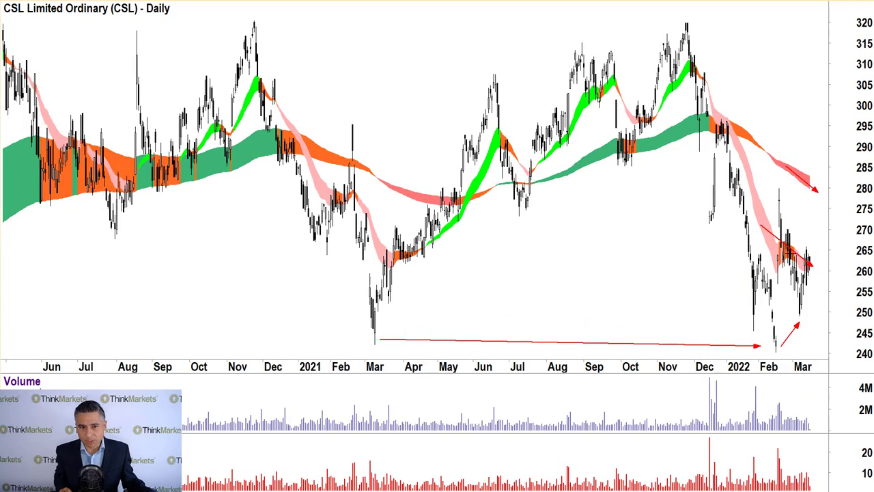
# - Draw an upward scenario arrow to about 315 and a downward one to about 252, and label the scenarios S1 and S2
pyautogui.moveTo(811, 251); pyautogui.dragTo(819, 45)
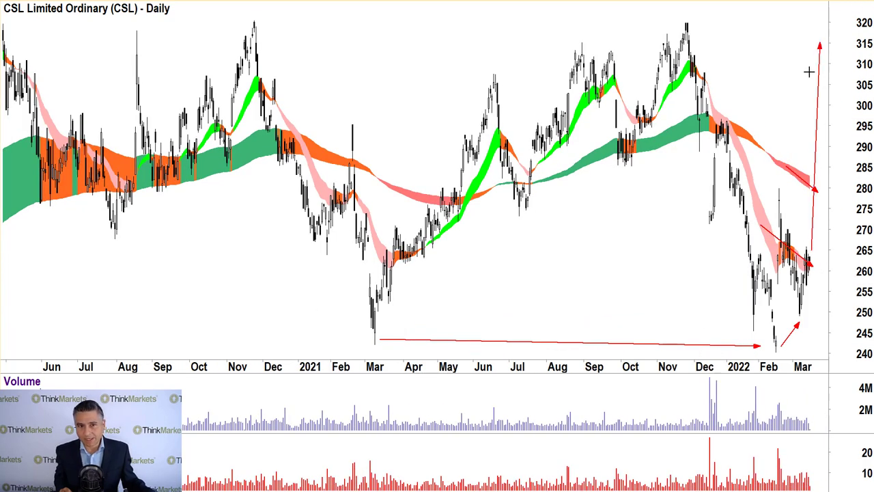
pyautogui.moveTo(811, 277); pyautogui.dragTo(826, 301)
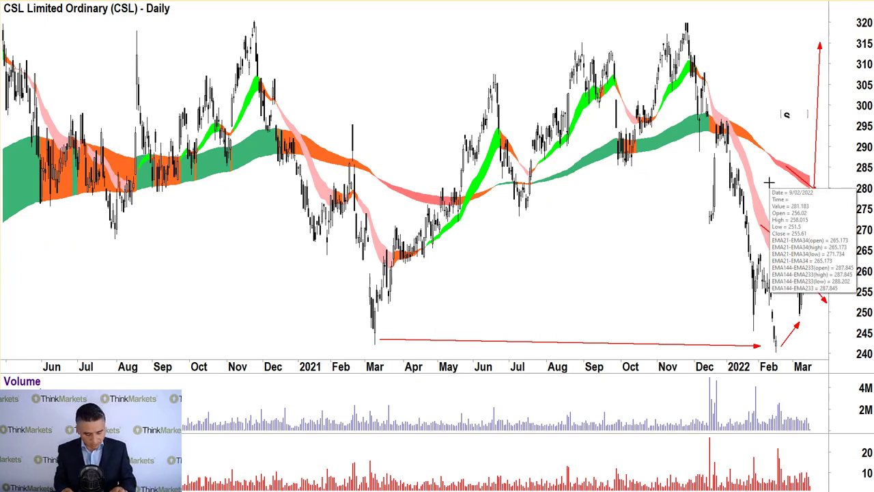
pyautogui.write('S1')
pyautogui.click(775, 305)
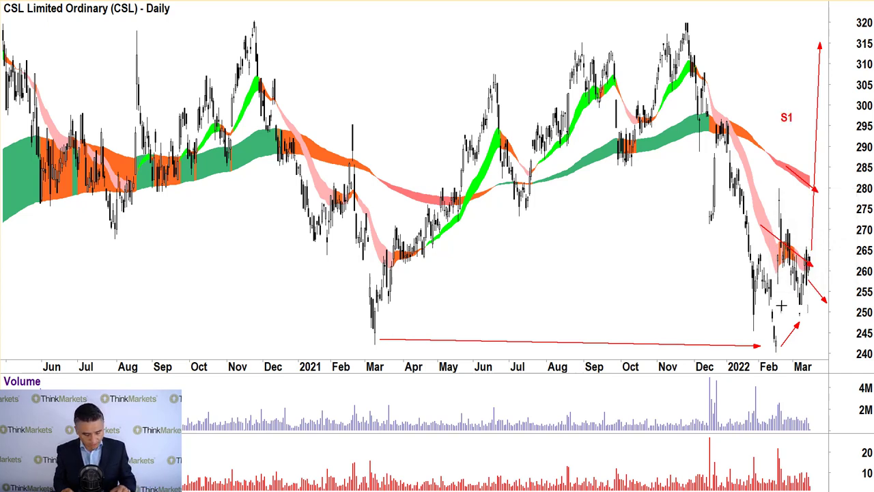
pyautogui.write('S2')
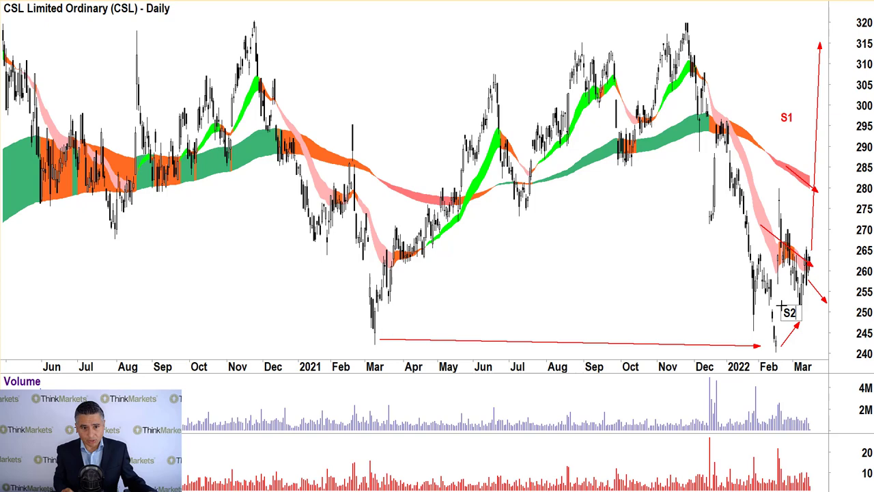
pyautogui.click(692, 286)
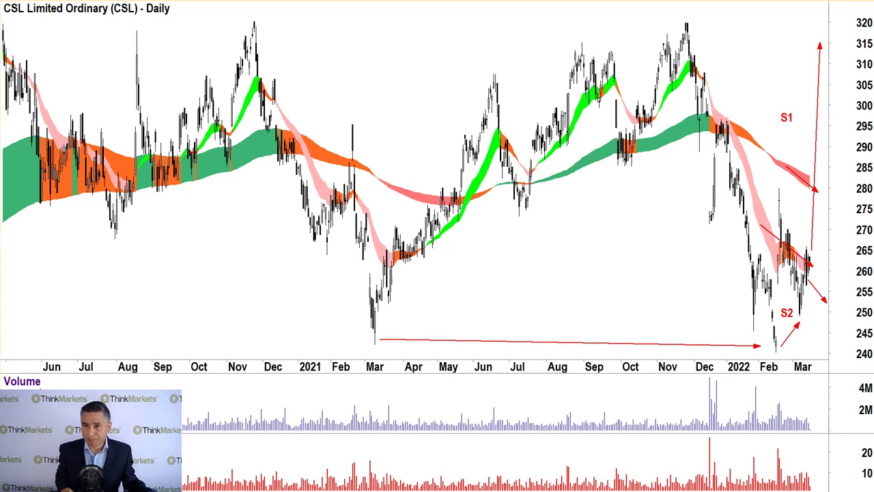
# - Switch to the Excel valuation sheet and examine CSL's EPS growth for FY Jun-2023 to FY Jun-2025 and its price-earnings multiples
pyautogui.hotkey('alt', 'Tab')
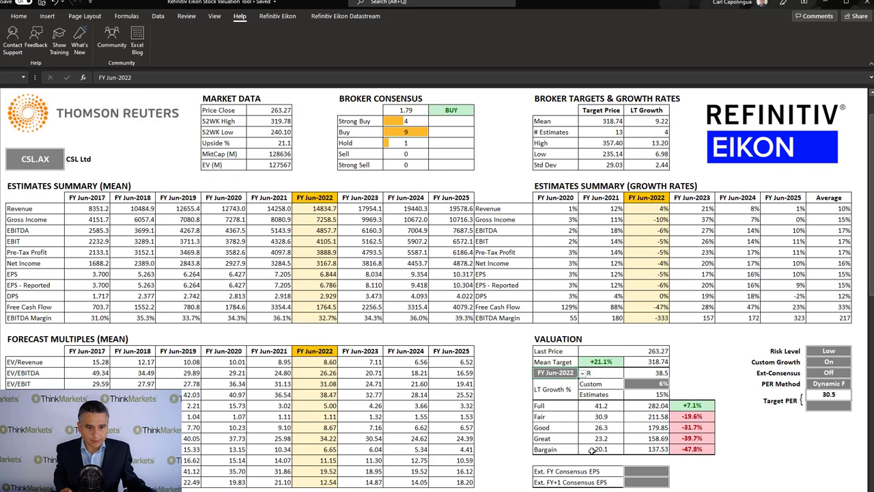
pyautogui.click(826, 351)
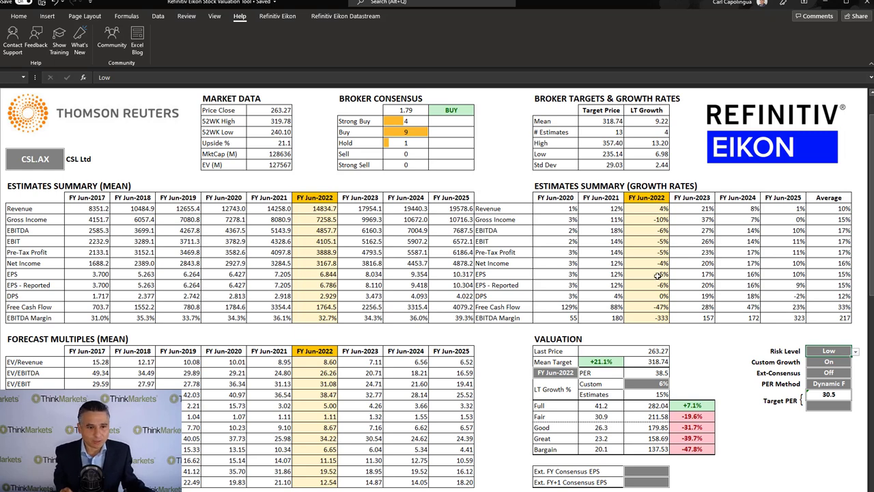
pyautogui.moveTo(686, 274); pyautogui.dragTo(836, 273)
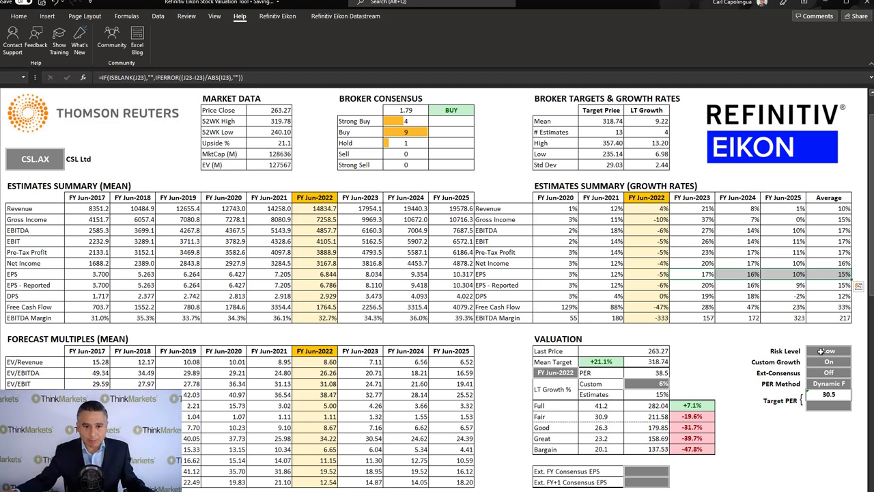
pyautogui.click(823, 385)
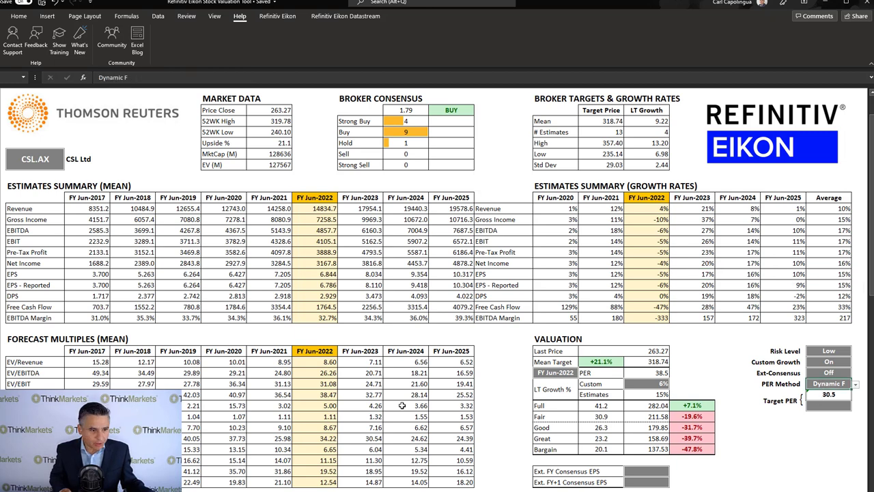
pyautogui.press('Down')
pyautogui.moveTo(40, 395); pyautogui.dragTo(440, 395)
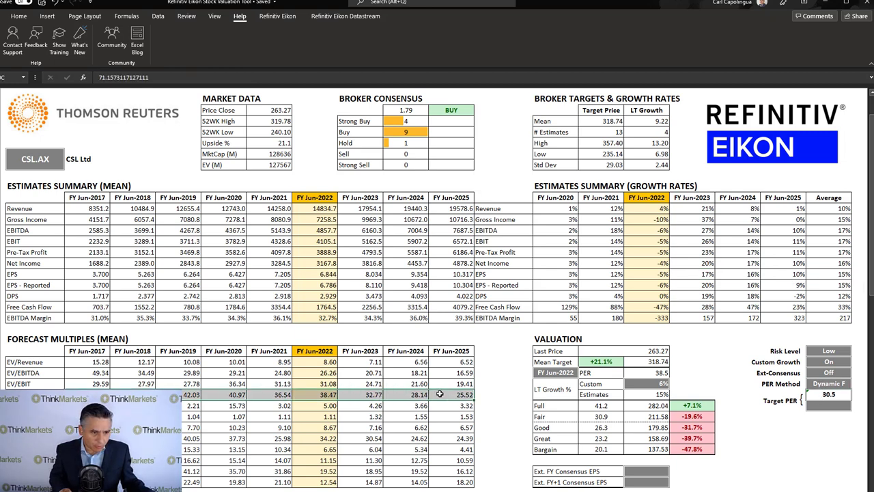
# - Change CSL's PER Method to Target and enter a Target PER of 33.5
pyautogui.click(823, 384)
pyautogui.click(855, 385)
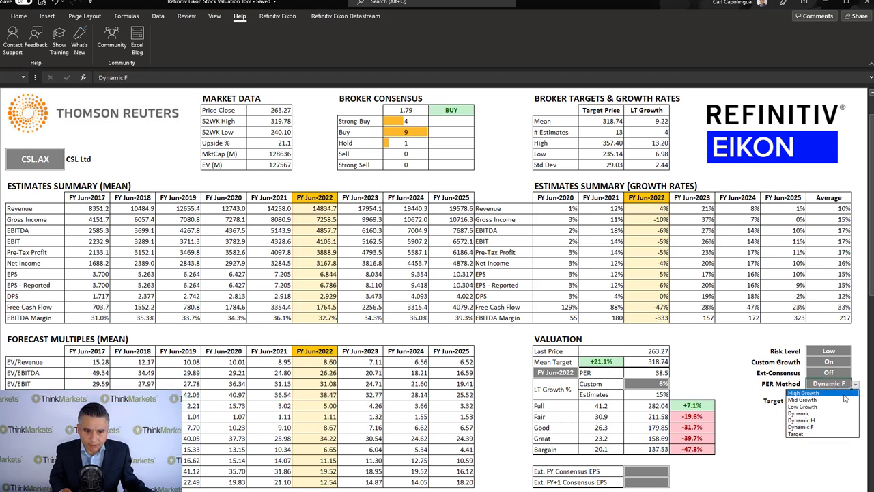
pyautogui.click(808, 435)
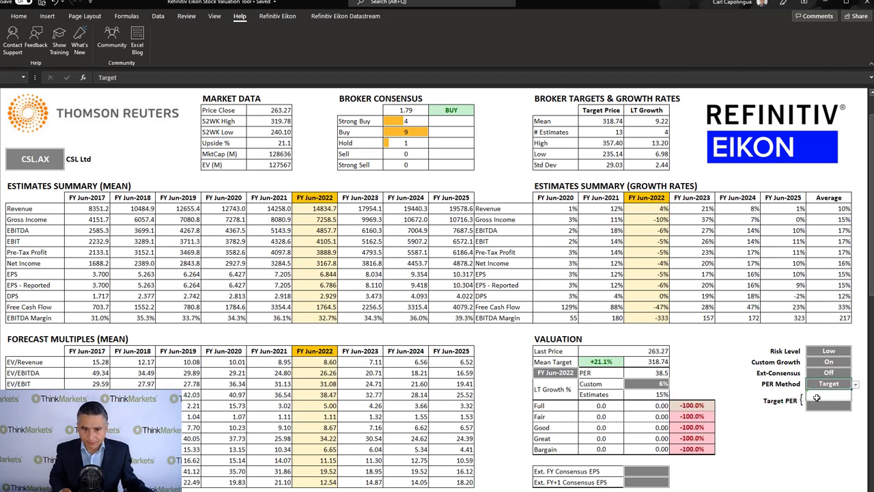
pyautogui.click(820, 406)
pyautogui.write('33')
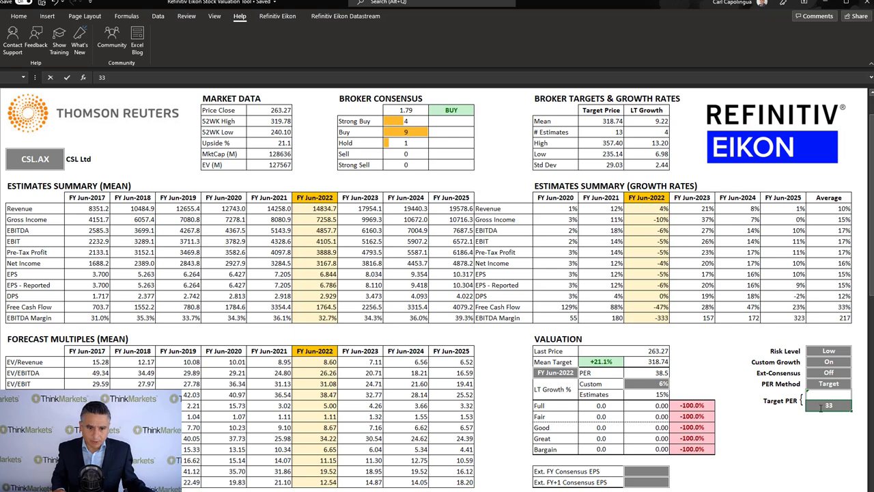
pyautogui.write('.5')
pyautogui.press('Return')
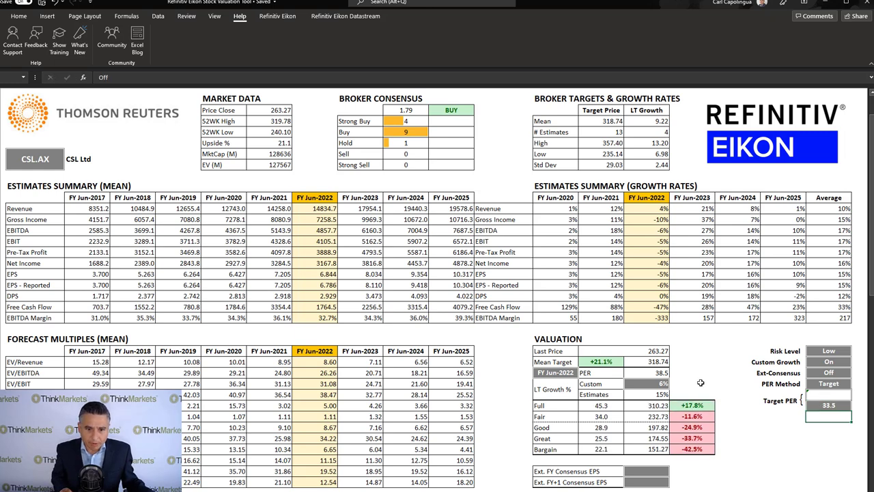
# - Turn Custom Growth off for CSL and inspect the Fair valuation
pyautogui.press('Up')
pyautogui.click(837, 362)
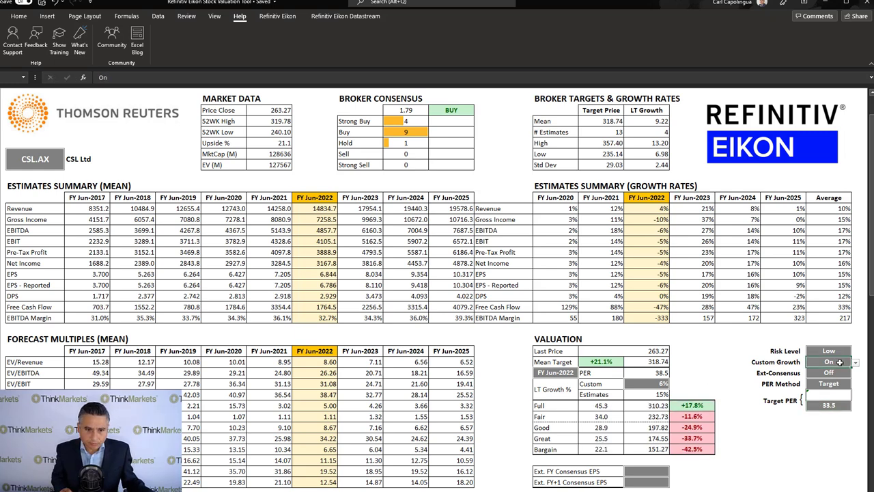
pyautogui.click(855, 363)
pyautogui.click(834, 378)
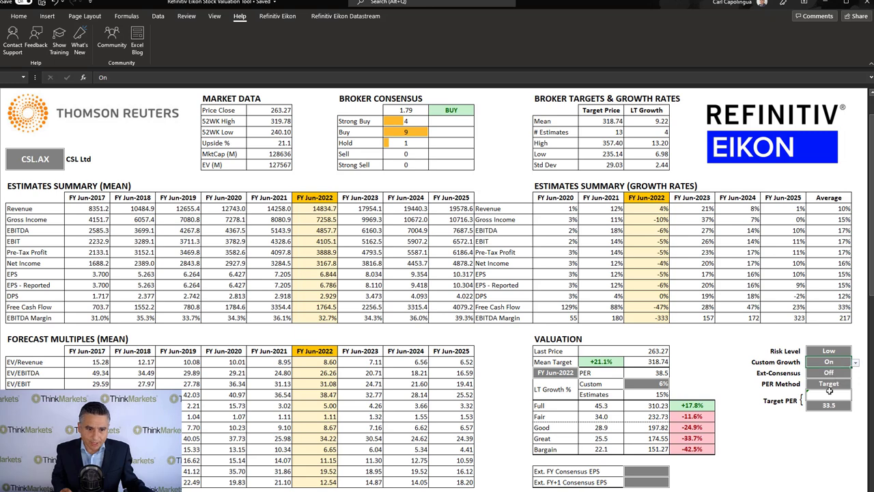
pyautogui.click(668, 417)
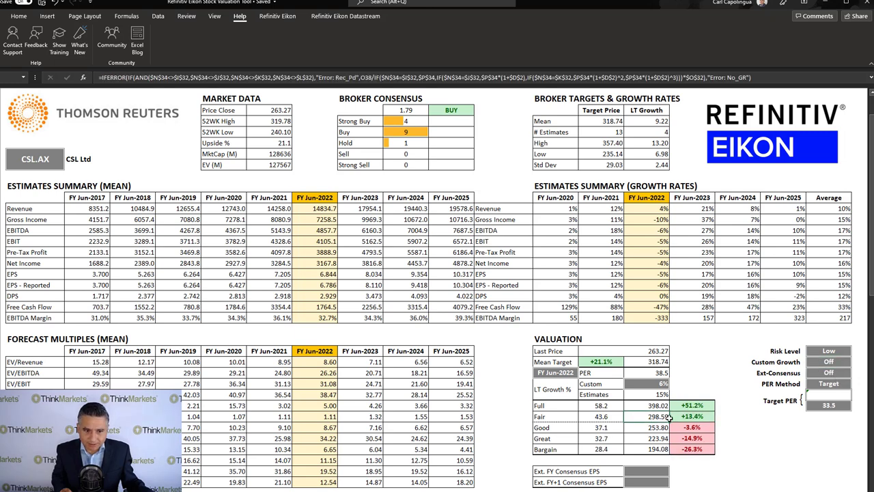
# - Set CSL's Risk Level to Moderate and inspect the Fair value and its percentage difference
pyautogui.click(830, 352)
pyautogui.click(854, 352)
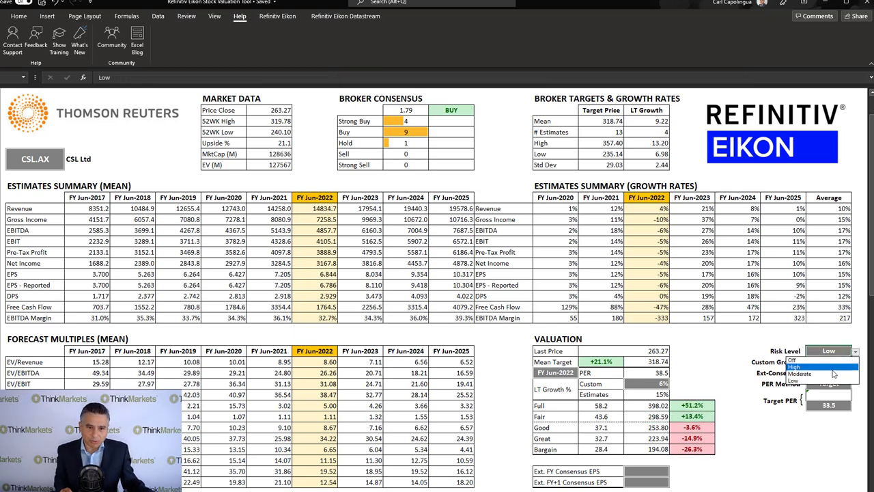
pyautogui.click(830, 372)
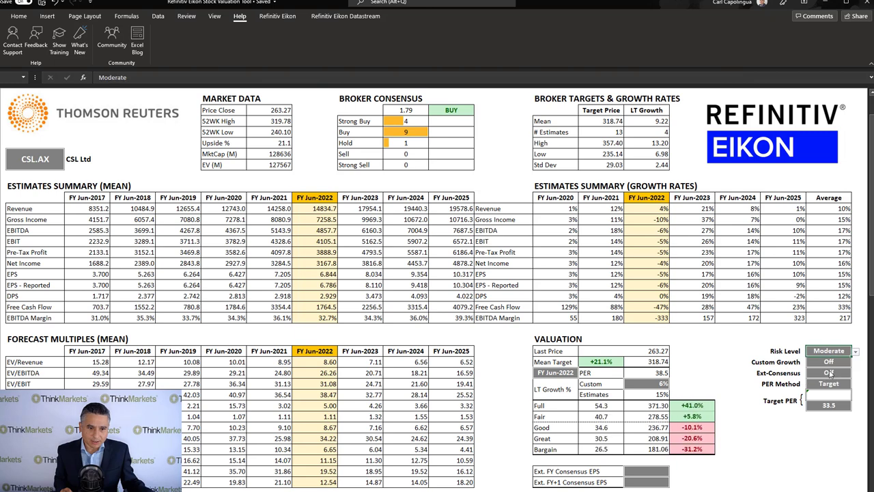
pyautogui.click(644, 418)
pyautogui.moveTo(663, 418); pyautogui.dragTo(683, 417)
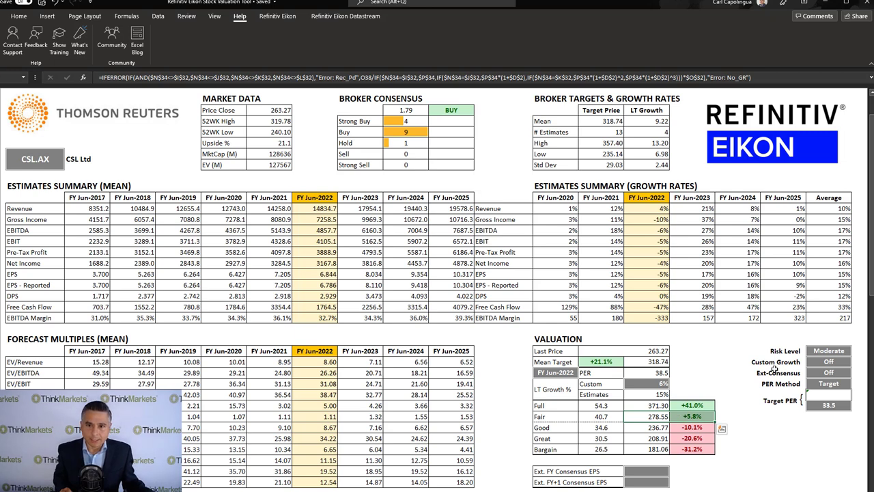
# - Switch CSL's Risk Level to Low and back to Moderate to compare the Fair valuations
pyautogui.click(846, 350)
pyautogui.click(855, 351)
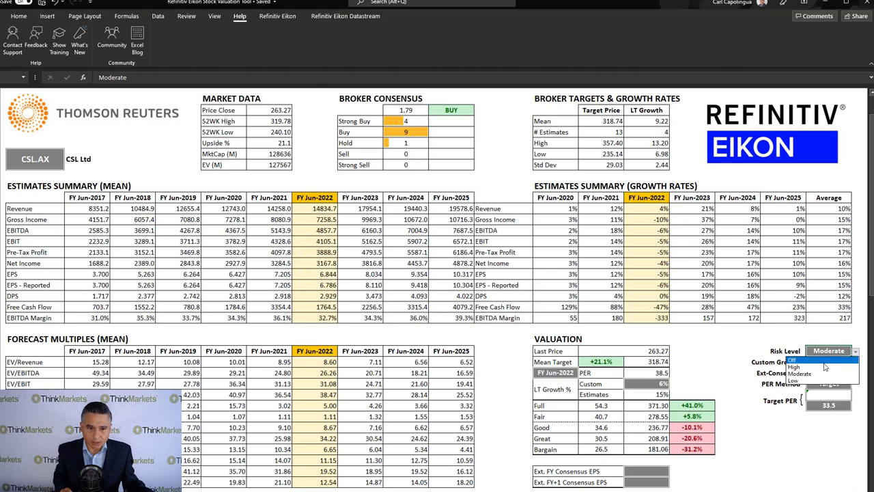
pyautogui.click(806, 380)
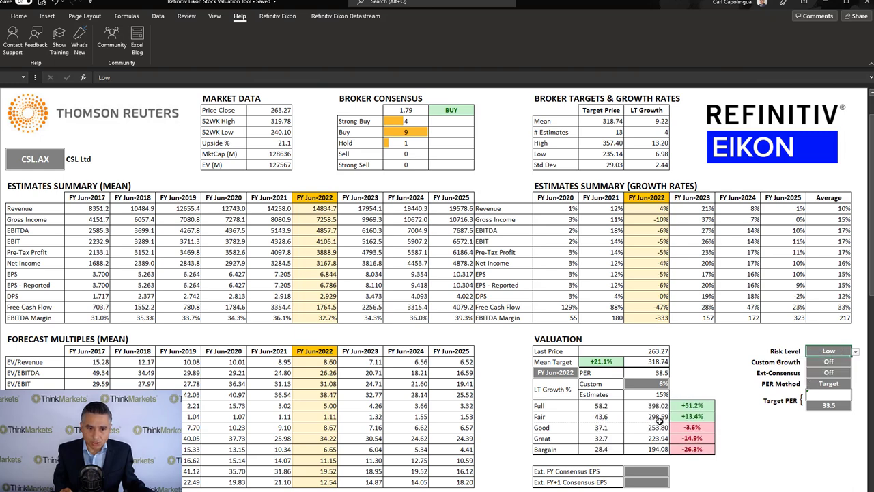
pyautogui.click(856, 351)
pyautogui.click(827, 375)
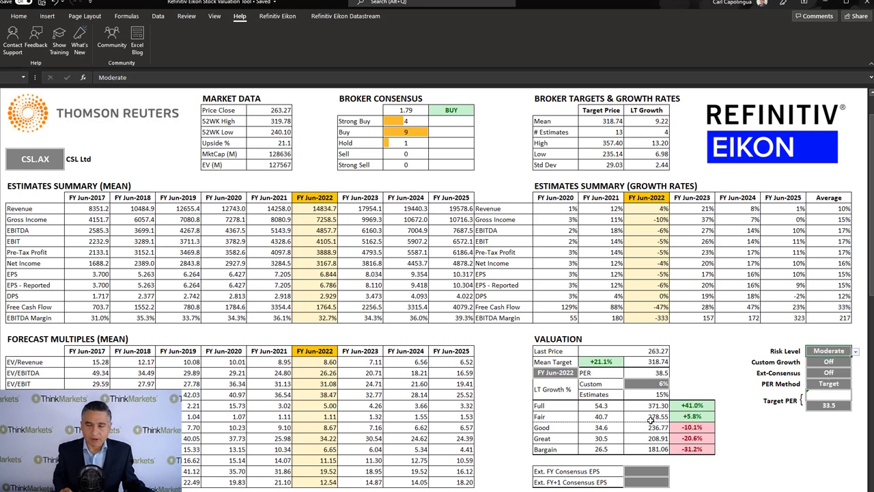
# - Examine CSL's mean target price with its upside, and the Strong Buy and Hold counts in the broker consensus
pyautogui.click(633, 361)
pyautogui.moveTo(633, 361); pyautogui.dragTo(614, 362)
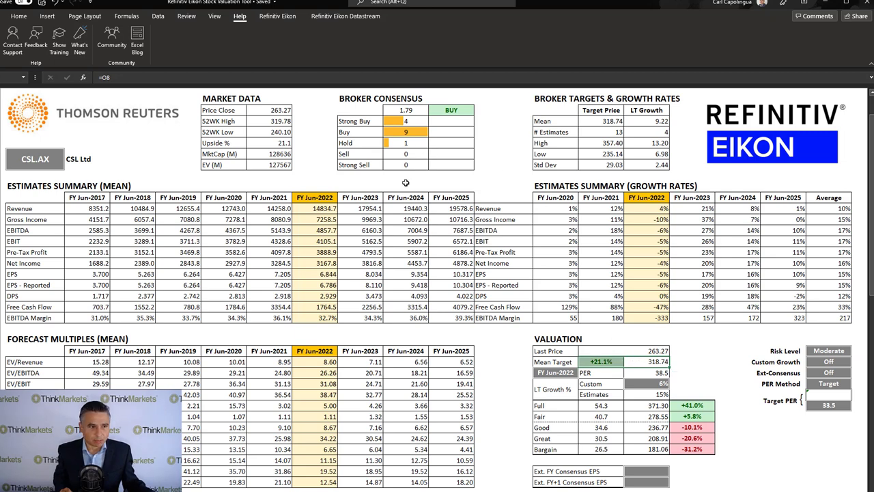
pyautogui.click(410, 122)
pyautogui.click(418, 144)
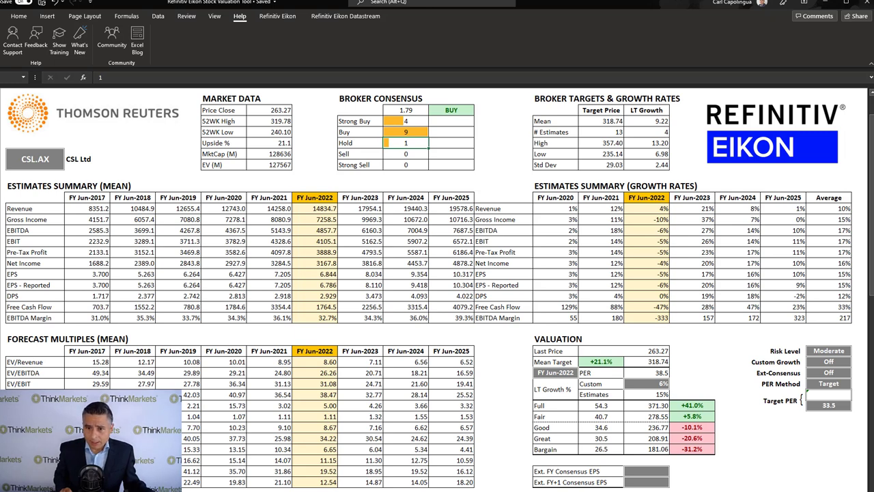
# - Change the valuation sheet's ticker to RMD.AX, and load the RMD daily chart in AmiBroker
pyautogui.click(34, 159)
pyautogui.doubleClick(34, 158)
pyautogui.moveTo(49, 158); pyautogui.dragTo(5, 158)
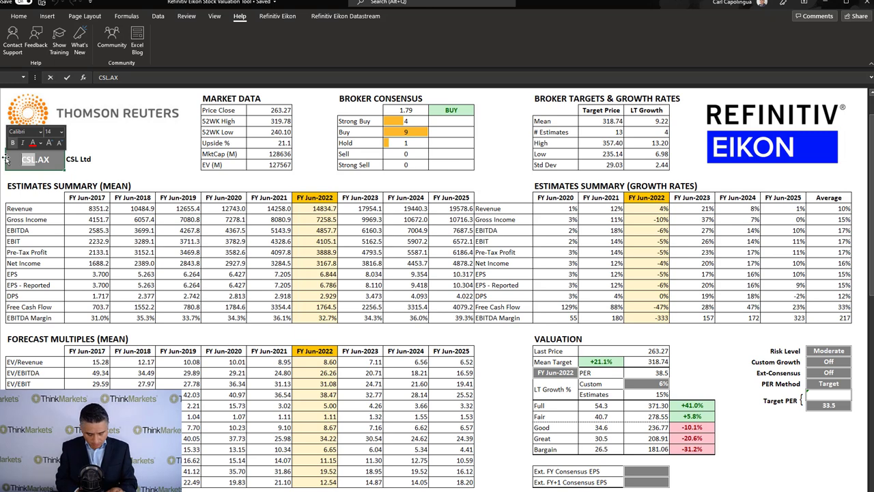
pyautogui.write('RMD')
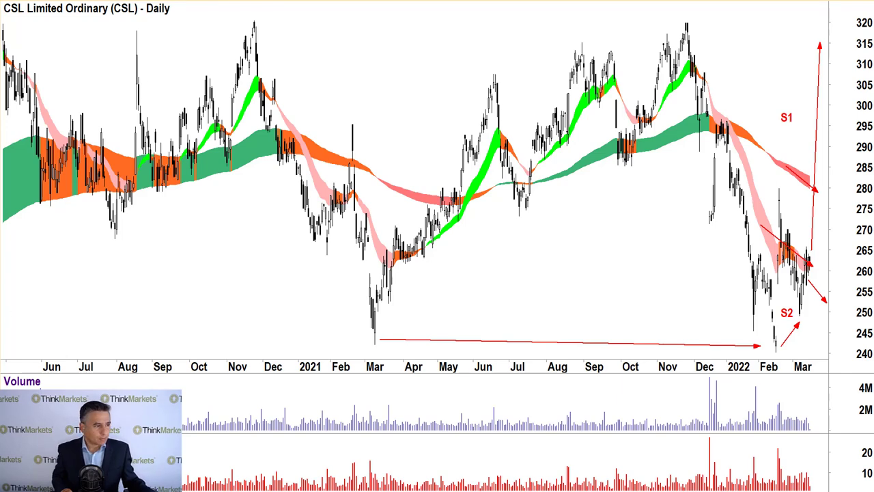
pyautogui.write('RMD')
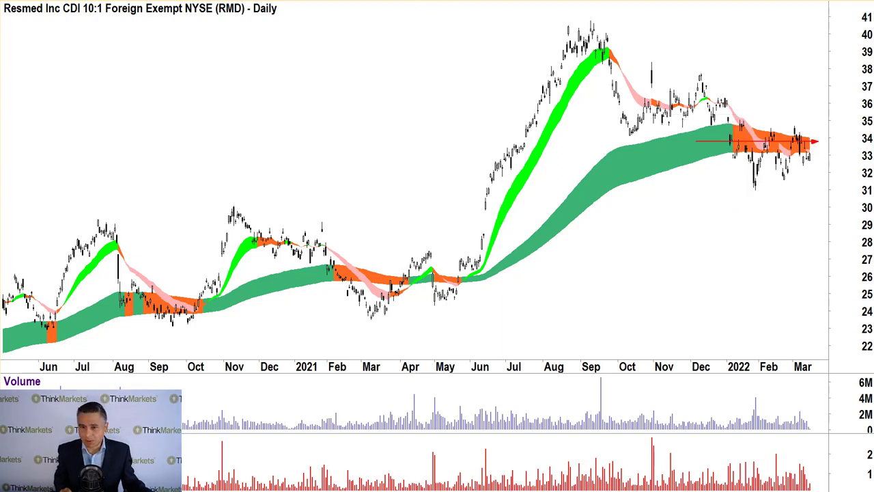
# - Add the text label S1 above the early-2022 prices and the label S3 below them at about 30
pyautogui.moveTo(677, 159)
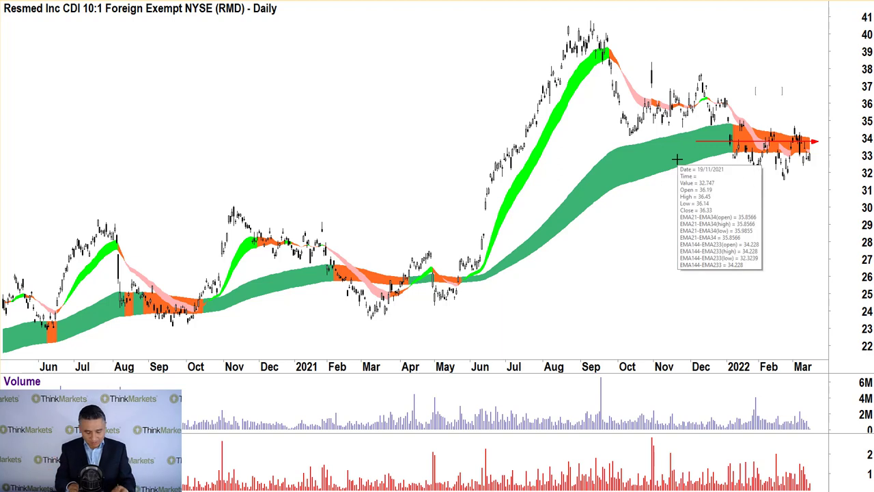
pyautogui.write('S1')
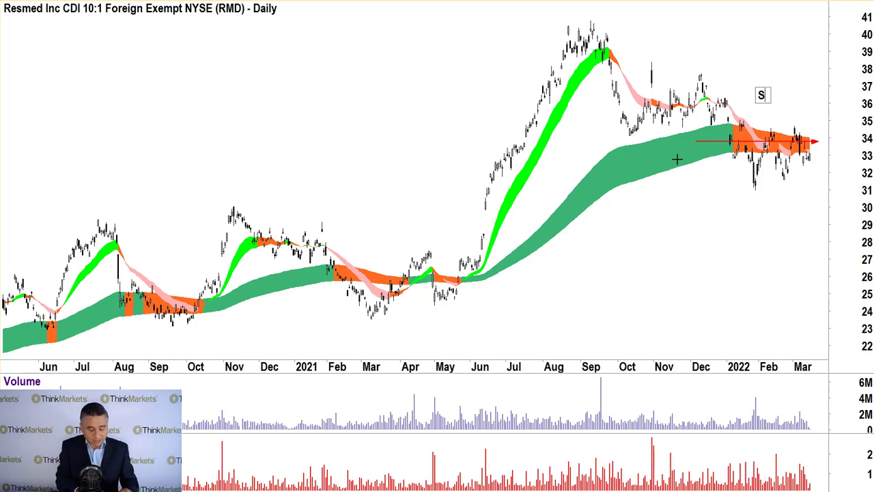
pyautogui.click(748, 208)
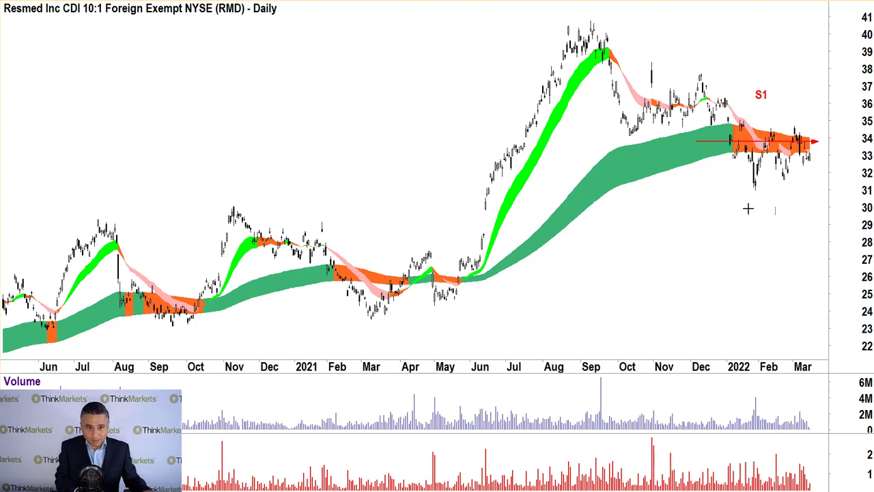
pyautogui.write('S3')
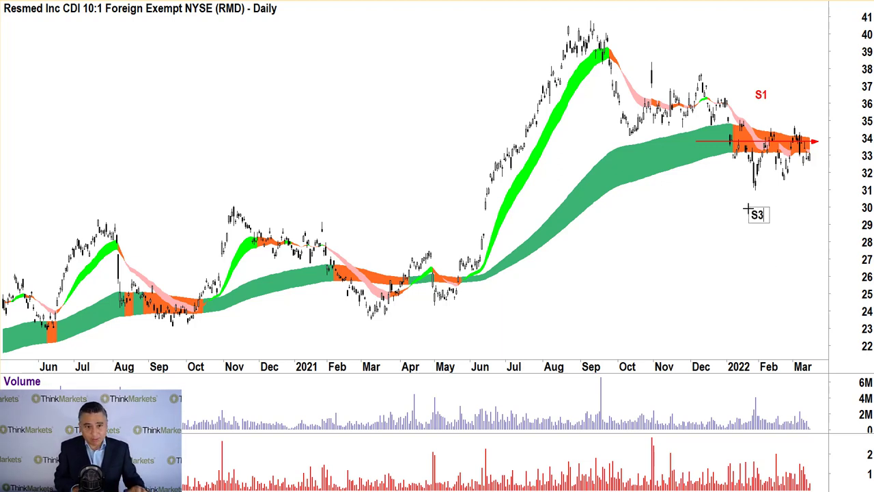
pyautogui.click(737, 199)
# - Change the label below the early-2022 lows to S2, and add an s3 label beside the end of the horizontal arrow
pyautogui.doubleClick(753, 215)
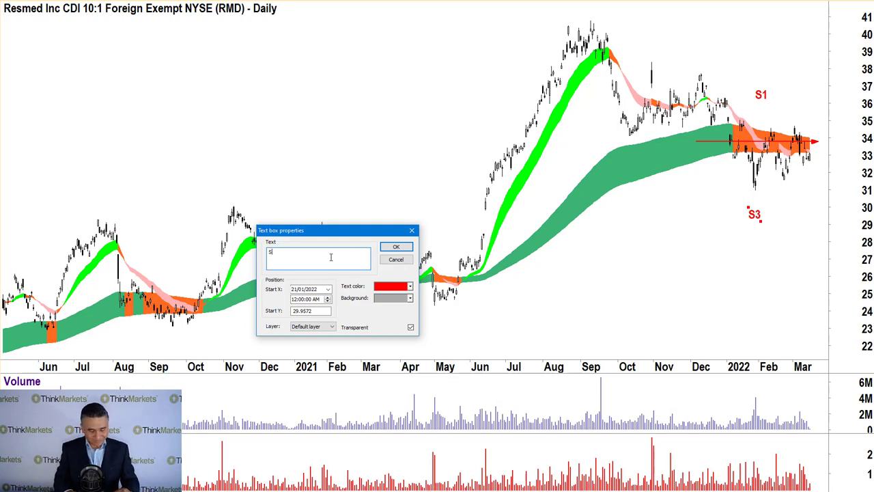
pyautogui.write('S2')
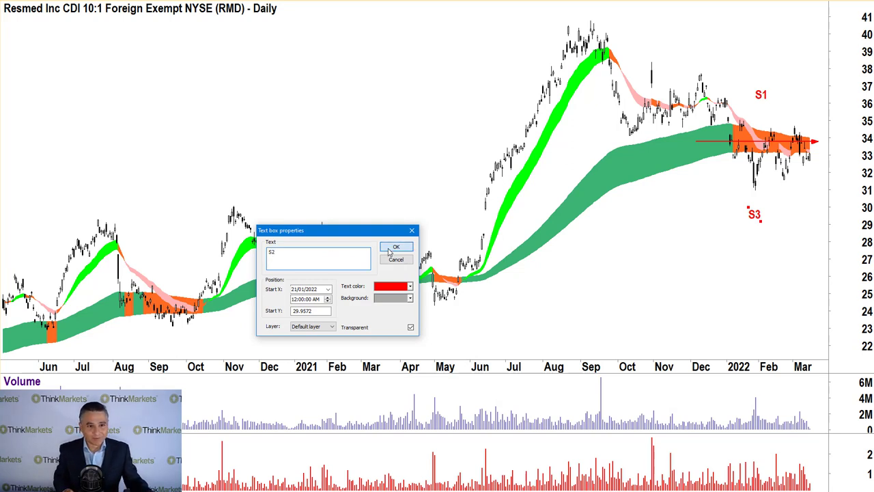
pyautogui.click(395, 246)
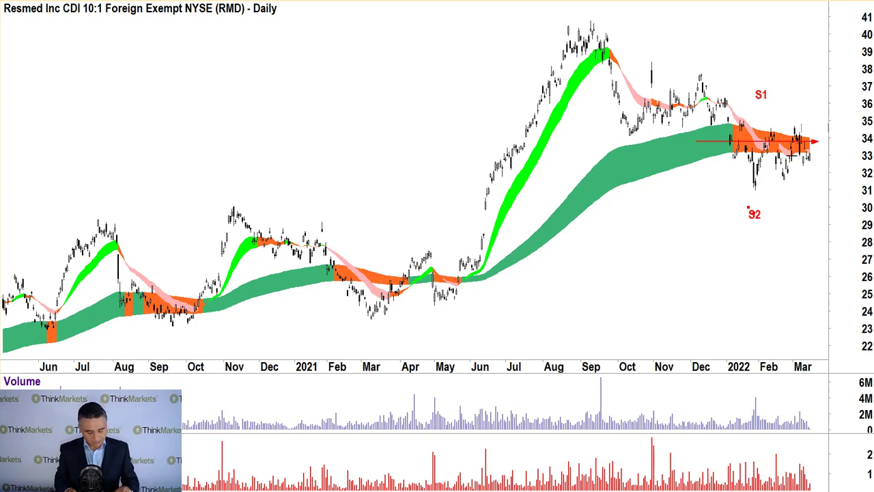
pyautogui.click(692, 170)
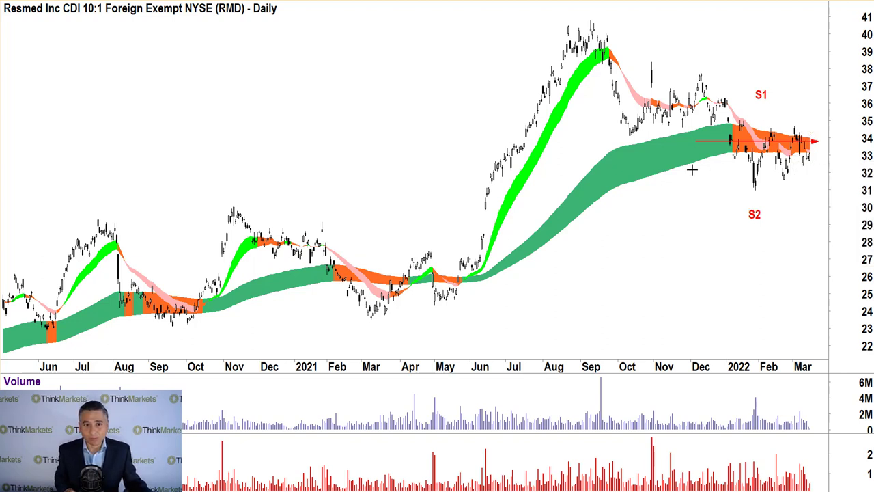
pyautogui.hotkey('ctrl', 'z')
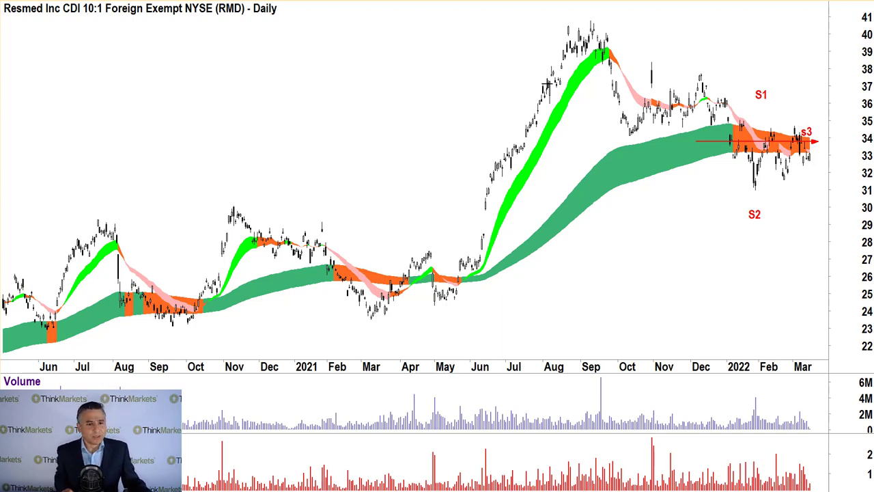
pyautogui.moveTo(546, 92)
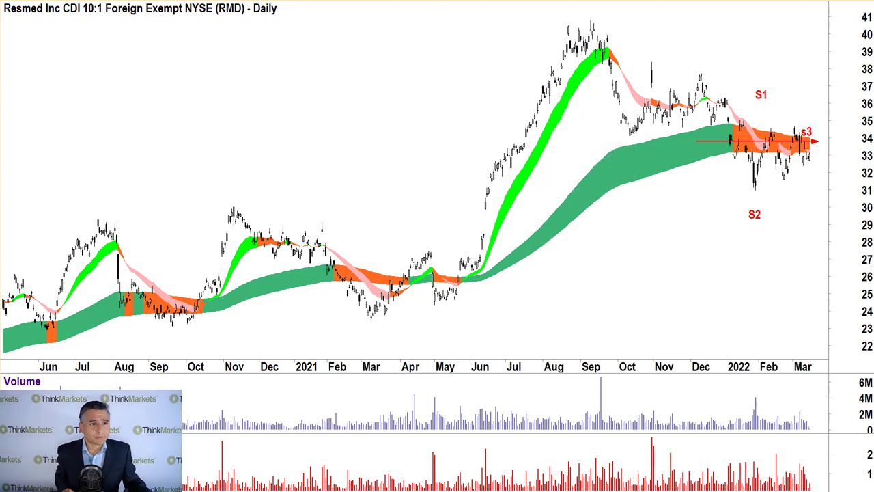
# - Draw a rising arrow under the early-2022 lows, and mark the recent lows and highs with short arrows pointing at them
pyautogui.moveTo(740, 192); pyautogui.dragTo(826, 160)
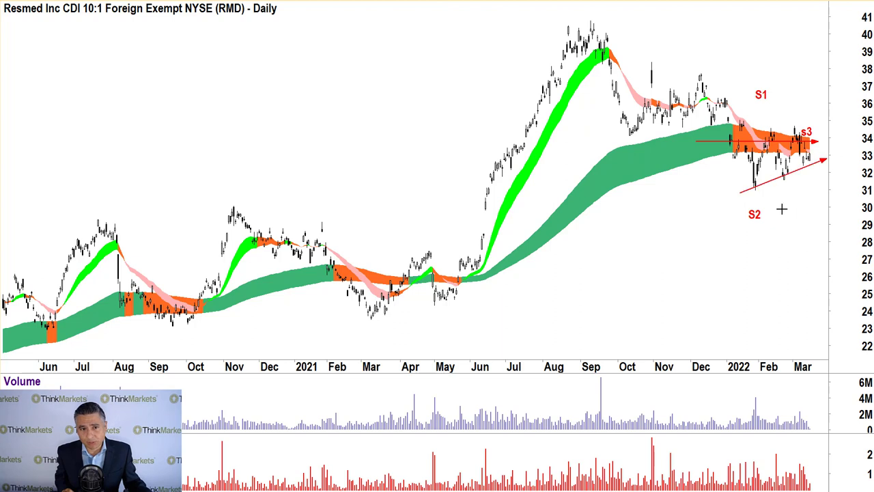
pyautogui.moveTo(794, 201)
pyautogui.mouseDown()
pyautogui.moveTo(791, 184)
pyautogui.moveTo(809, 168)
pyautogui.mouseUp()
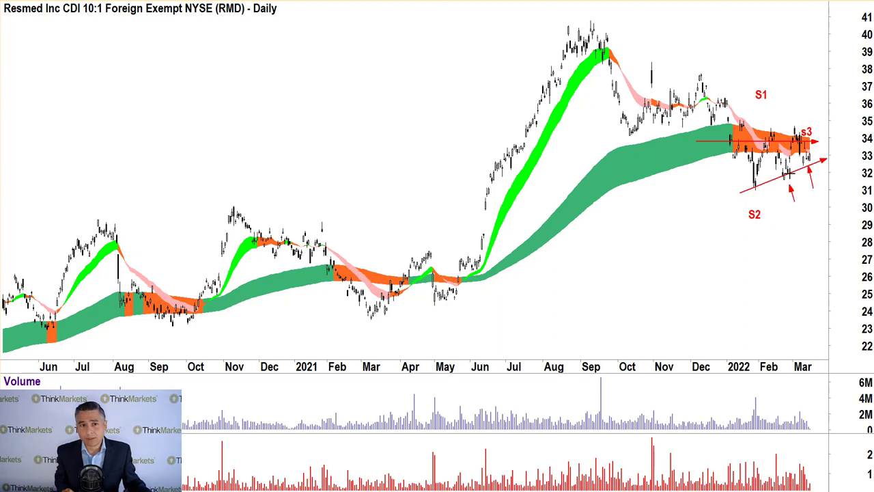
pyautogui.moveTo(770, 107)
pyautogui.mouseDown()
pyautogui.moveTo(770, 126)
pyautogui.moveTo(790, 127)
pyautogui.mouseUp()
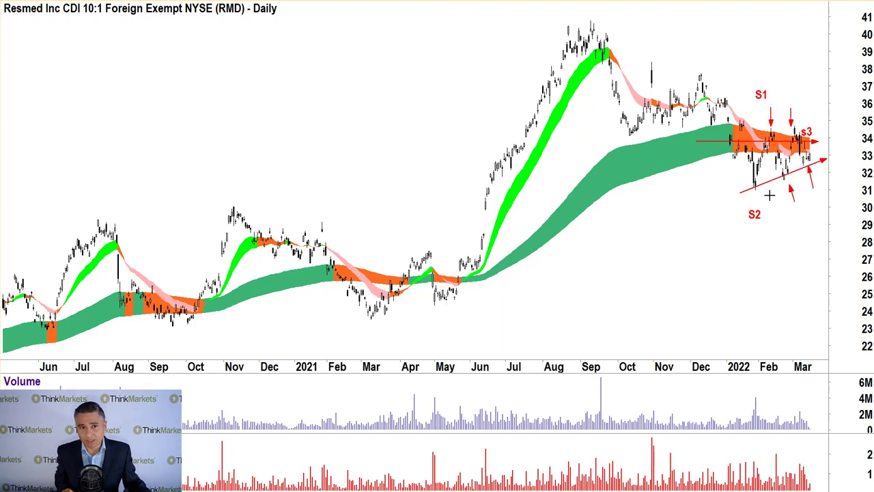
pyautogui.rightClick(580, 92)
pyautogui.click(495, 50)
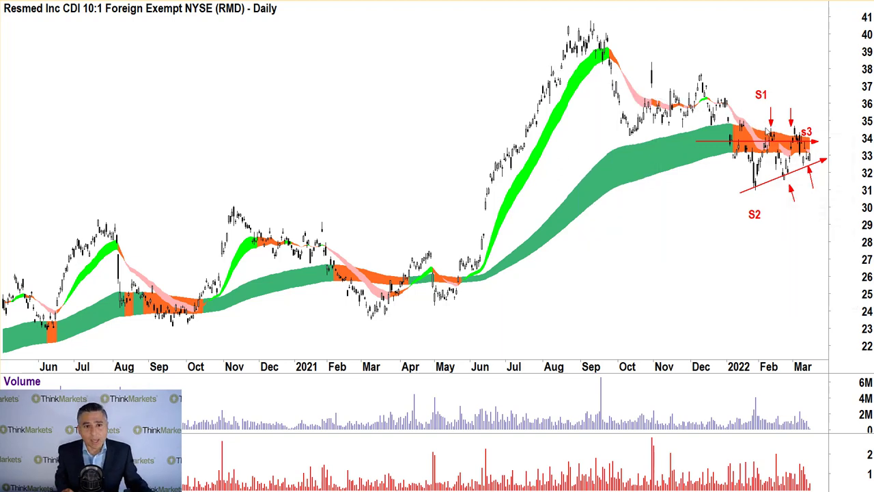
pyautogui.moveTo(790, 142)
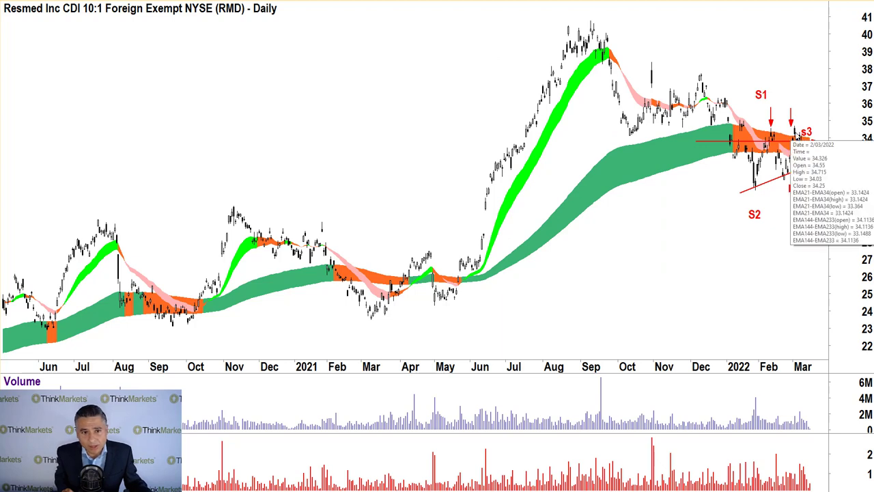
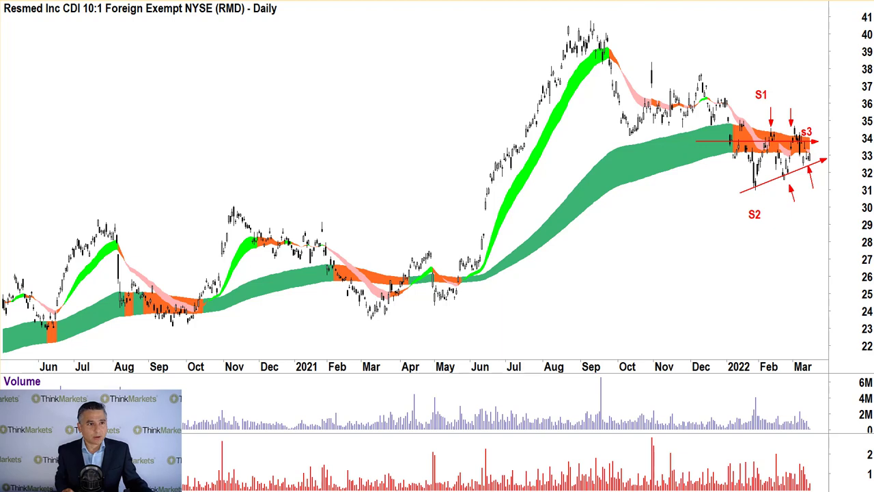
# - Draw projection arrows from the latest price up to about 39 and down to about 28, with labels 60% above and 40% below
pyautogui.moveTo(809, 150); pyautogui.dragTo(819, 55)
pyautogui.moveTo(810, 163); pyautogui.dragTo(826, 239)
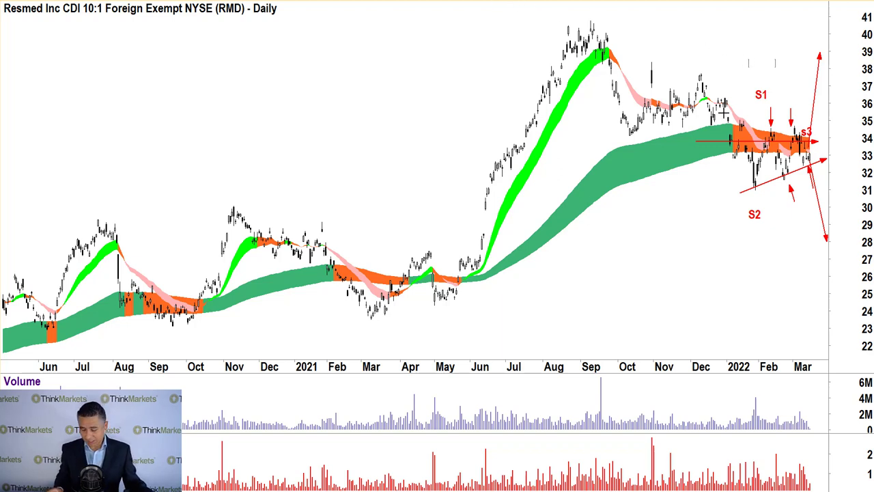
pyautogui.write('60%')
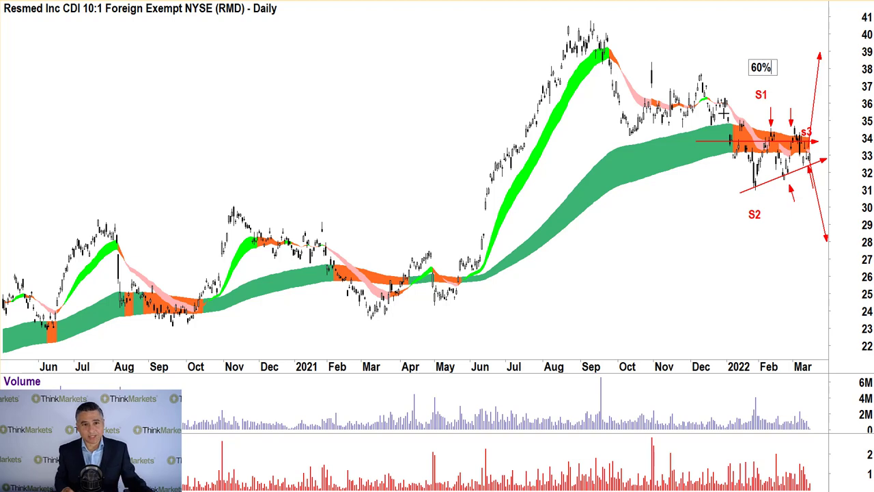
pyautogui.click(738, 259)
pyautogui.write('40%')
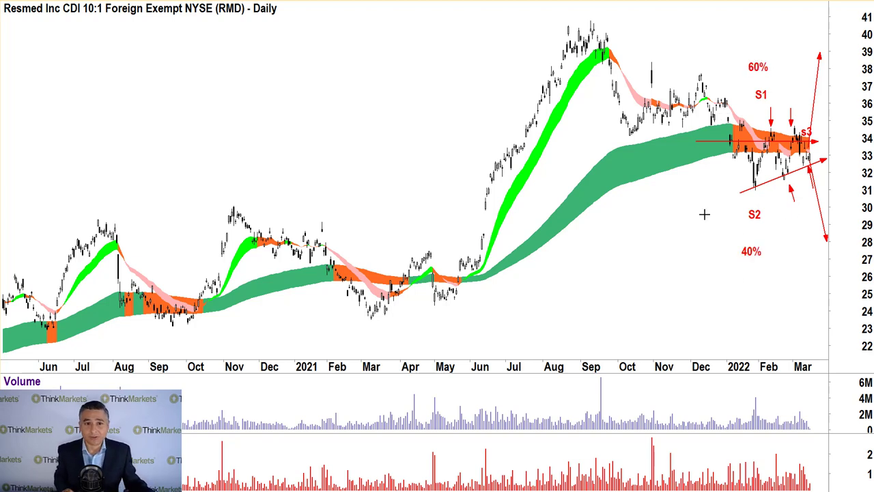
# - In the Excel valuation sheet, set Resmed's Risk Level to Low and inspect the EPS growth rates from FY Jun-2022 to the average
pyautogui.hotkey('alt', 'Tab')
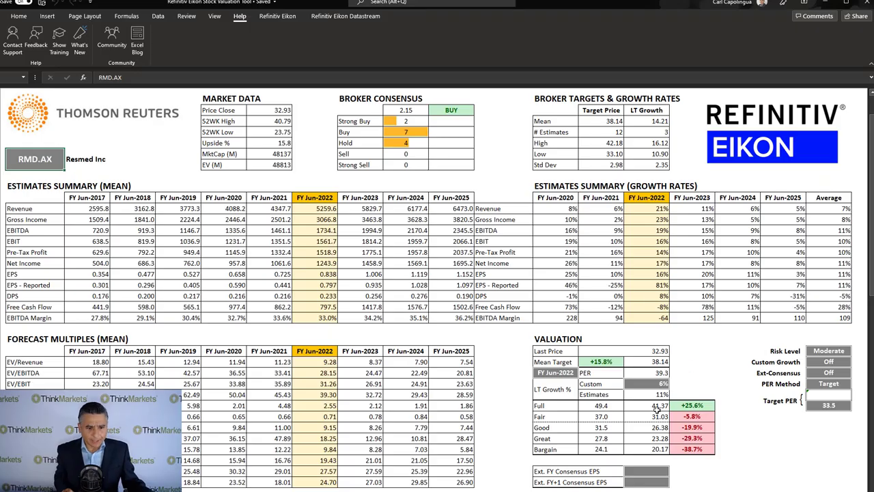
pyautogui.click(841, 350)
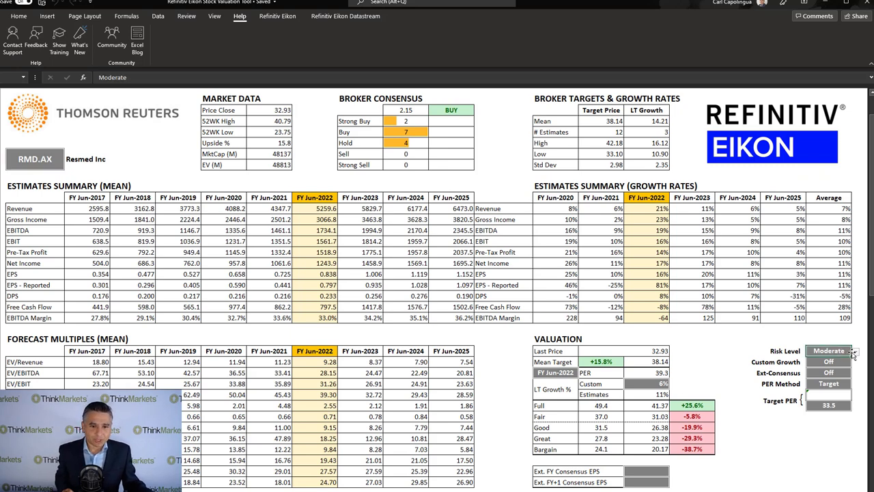
pyautogui.click(854, 352)
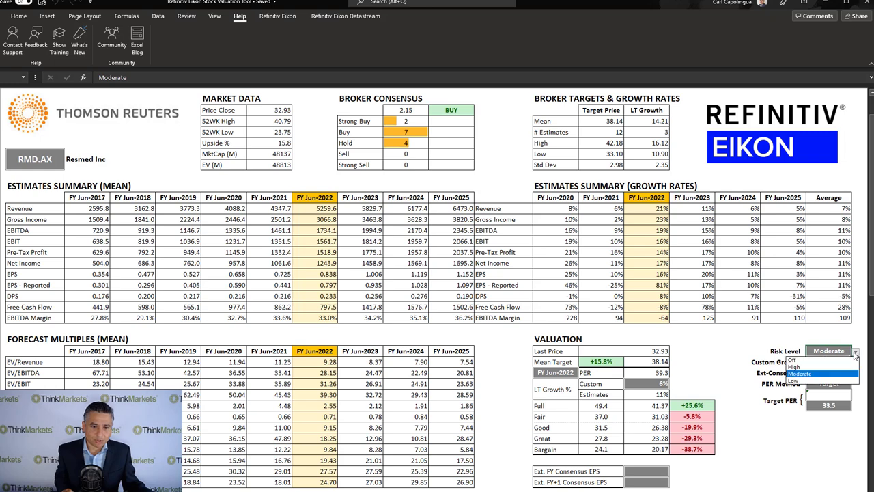
pyautogui.click(791, 380)
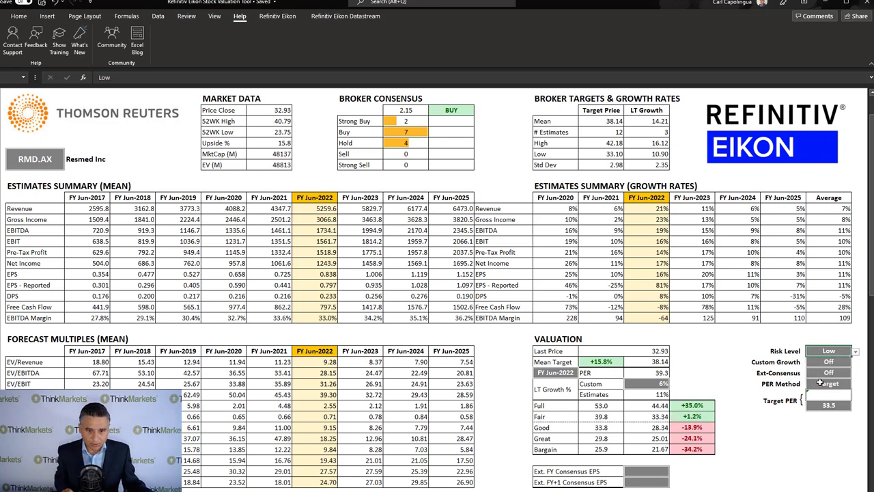
pyautogui.click(819, 383)
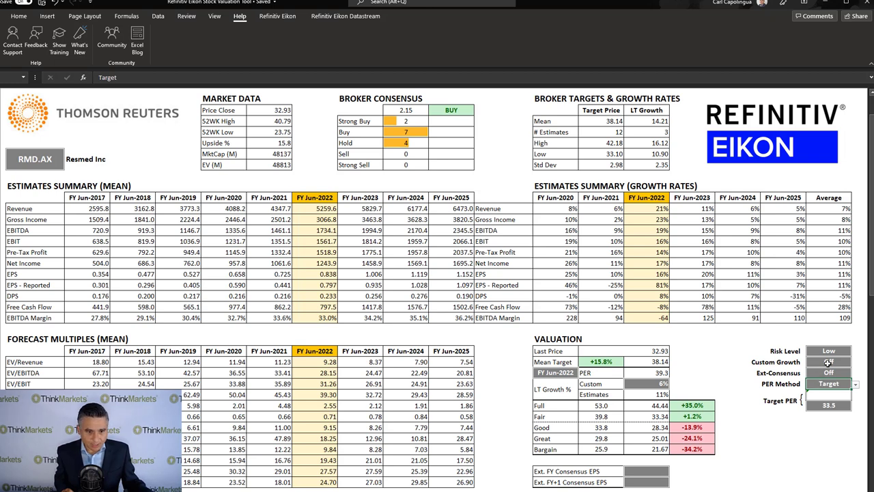
pyautogui.moveTo(637, 274); pyautogui.dragTo(810, 273)
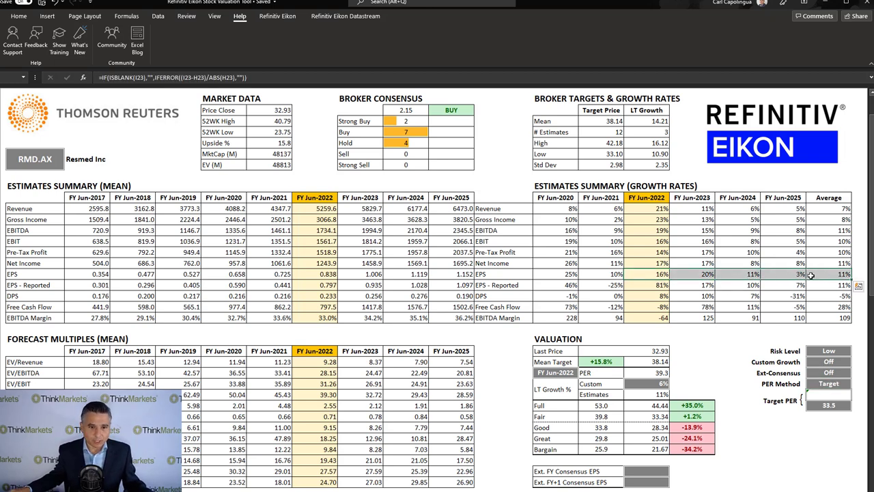
# - Set Resmed's PER Method to Dynamic F and clear the manually entered Target PER
pyautogui.click(825, 384)
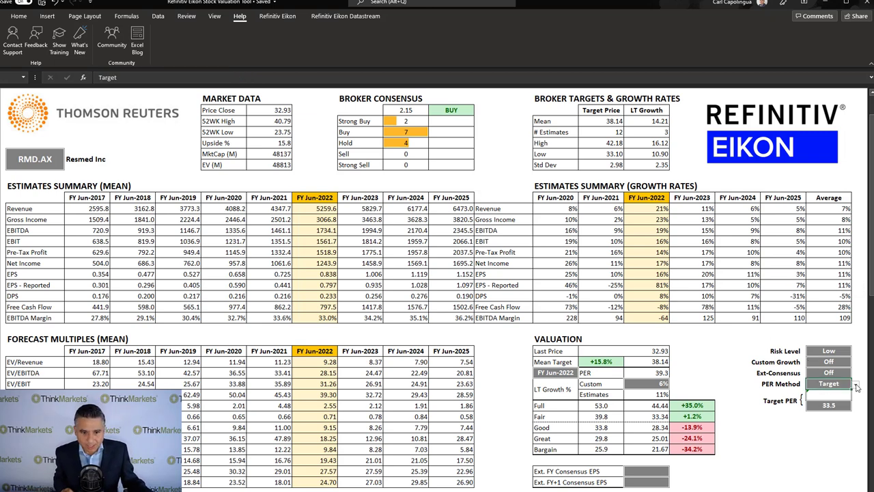
pyautogui.click(856, 387)
pyautogui.click(826, 403)
pyautogui.click(825, 407)
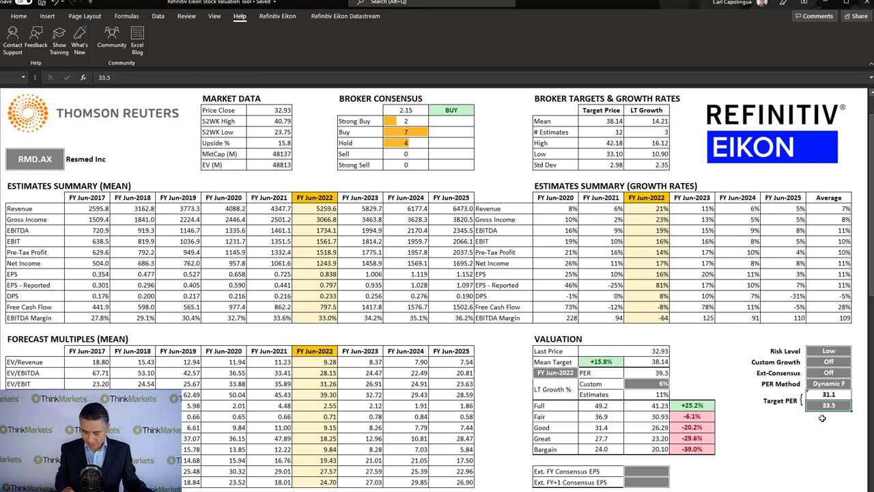
pyautogui.press('Delete')
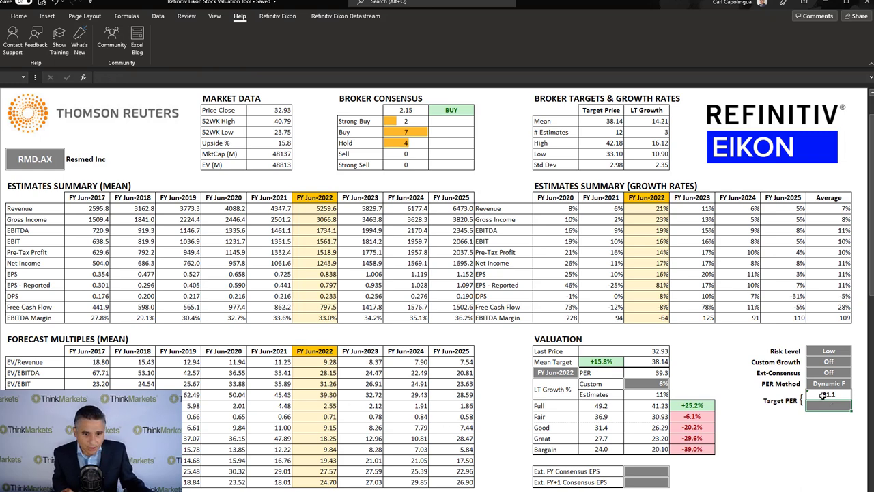
# - Examine Resmed's forecast and historical PER multiples, and the Fair valuation with its percentage difference
pyautogui.moveTo(315, 395); pyautogui.dragTo(462, 396)
pyautogui.moveTo(188, 394); pyautogui.dragTo(279, 394)
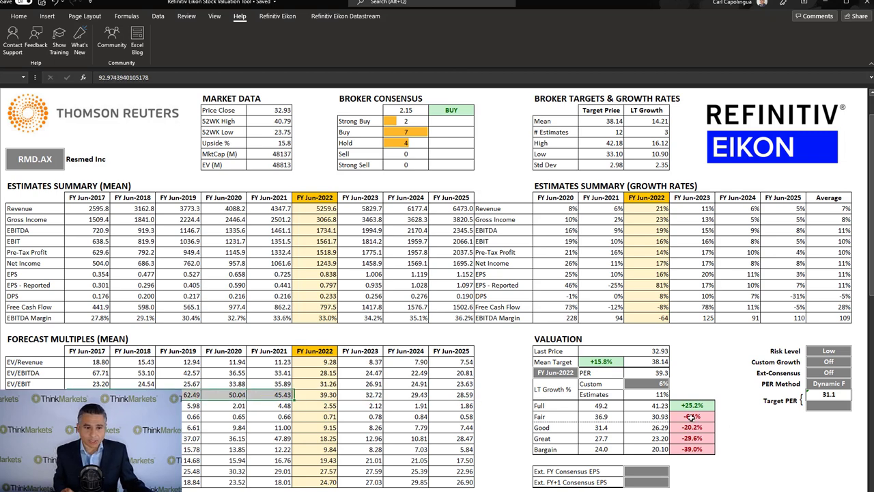
pyautogui.moveTo(692, 416); pyautogui.dragTo(647, 417)
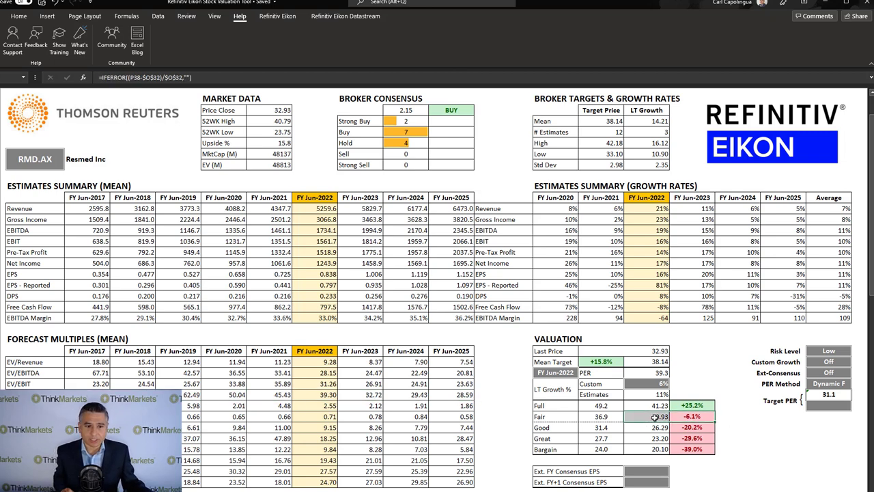
# - Set Resmed's PER Method to Dynamic H
pyautogui.click(833, 384)
pyautogui.click(856, 385)
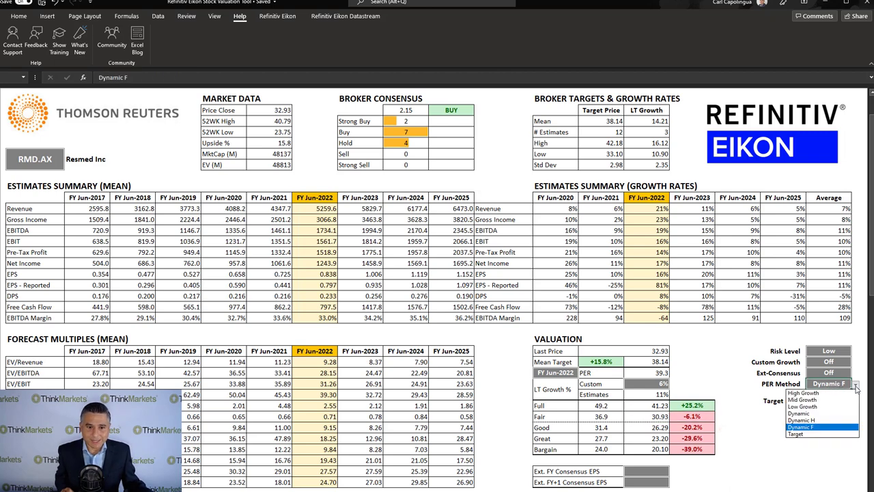
pyautogui.click(804, 420)
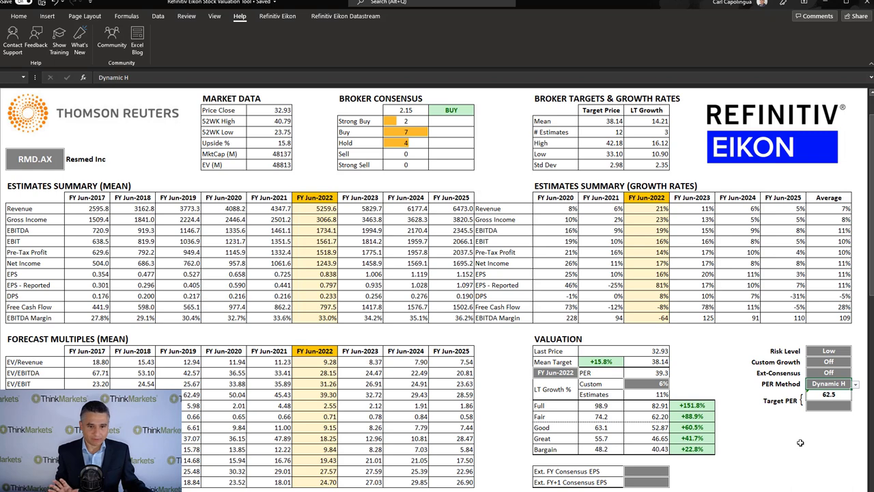
# - Set Resmed's PER Method to Dynamic and compare its historical PER multiples with those from FY Jun-2022 to FY Jun-2025
pyautogui.click(856, 385)
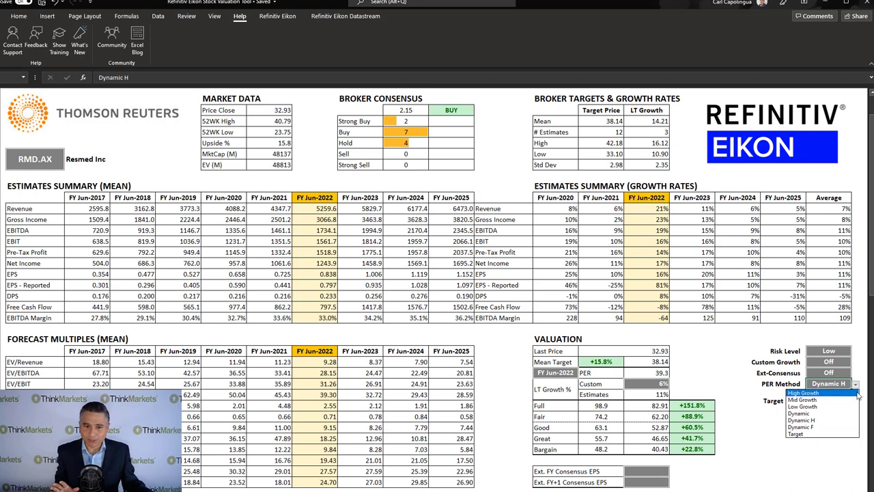
pyautogui.click(829, 414)
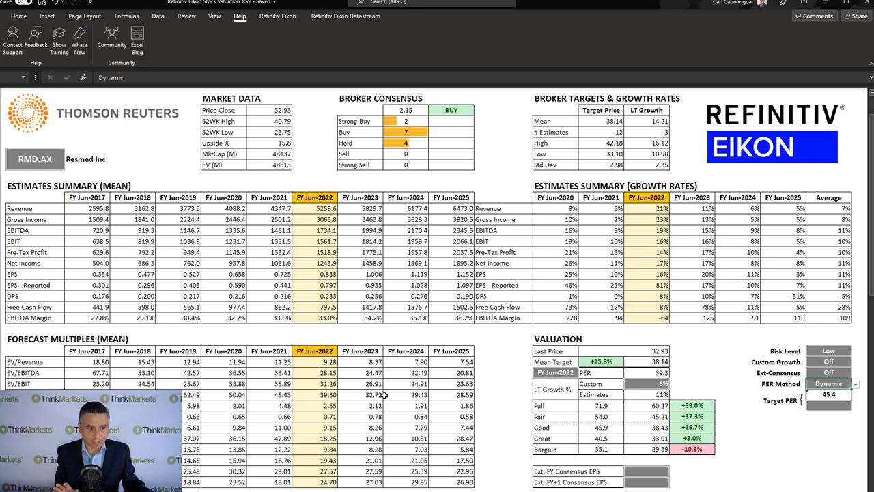
pyautogui.click(318, 396)
pyautogui.moveTo(350, 395); pyautogui.dragTo(461, 396)
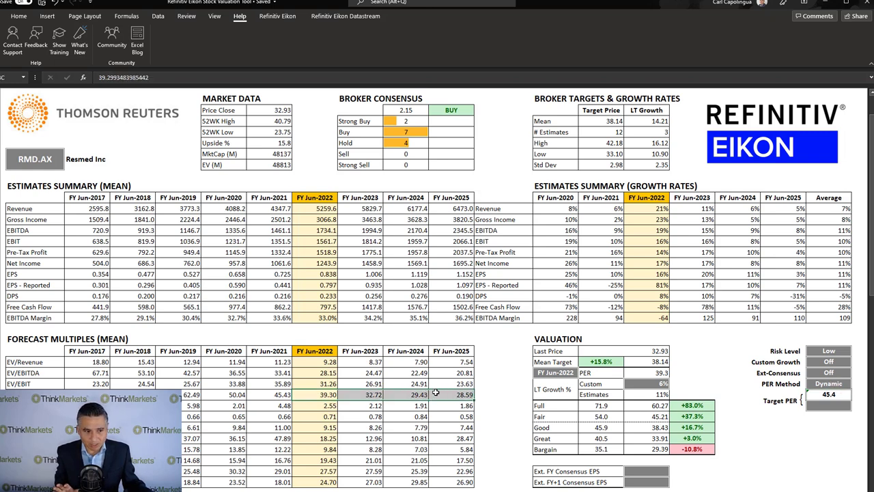
pyautogui.moveTo(86, 395); pyautogui.dragTo(270, 398)
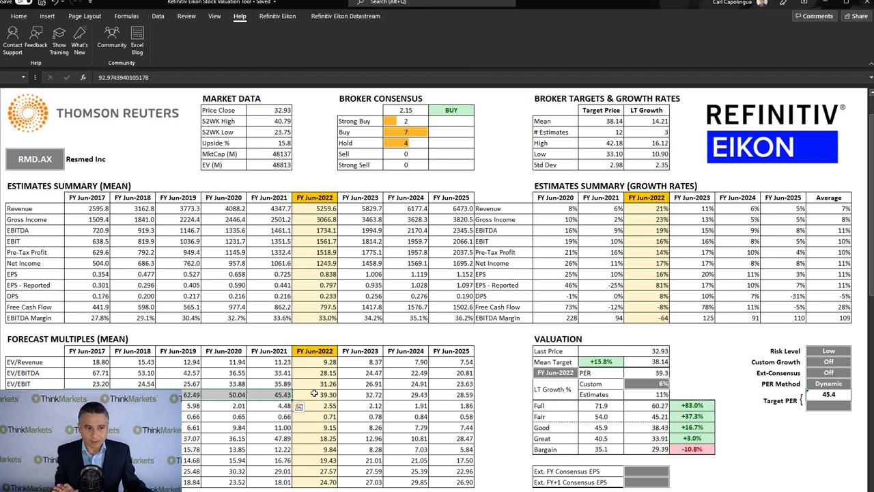
pyautogui.click(314, 395)
pyautogui.moveTo(366, 394); pyautogui.dragTo(451, 394)
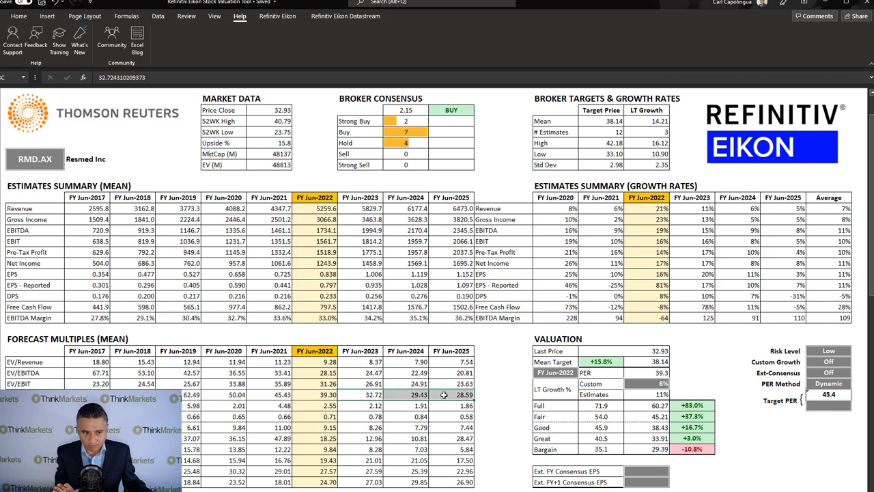
pyautogui.moveTo(313, 395); pyautogui.dragTo(463, 396)
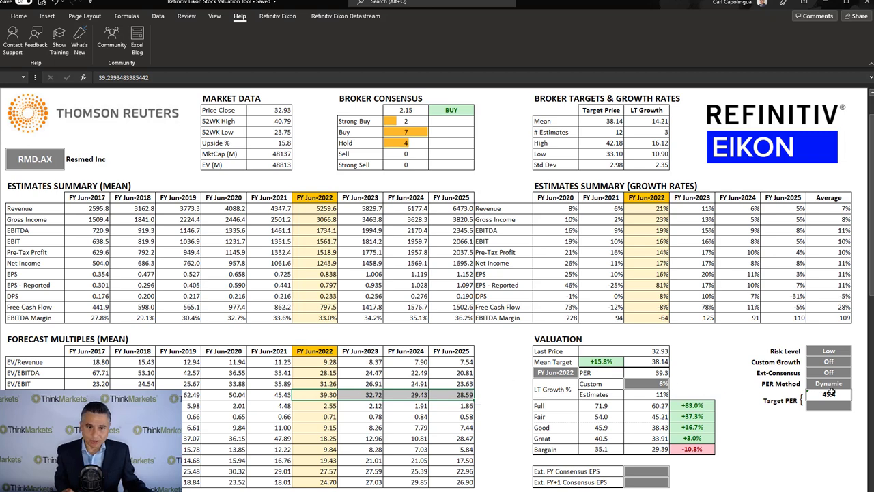
pyautogui.click(650, 416)
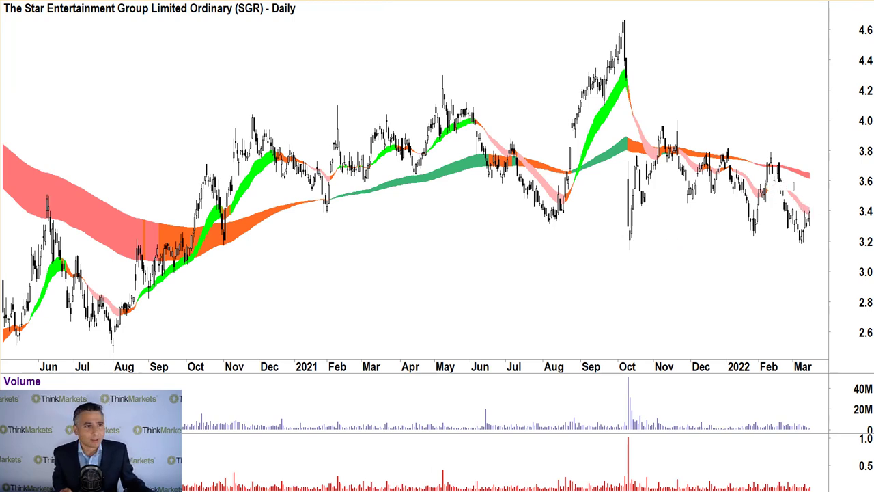
# - On the Star Entertainment daily chart, draw falling arrows along both moving-average ribbons and a horizontal support arrow under the October and March lows
pyautogui.moveTo(767, 185); pyautogui.dragTo(812, 212)
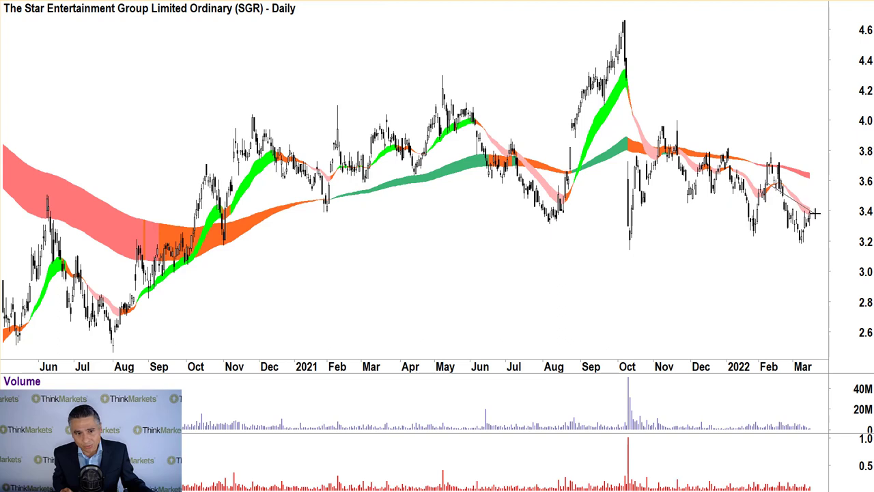
pyautogui.moveTo(768, 164); pyautogui.dragTo(814, 176)
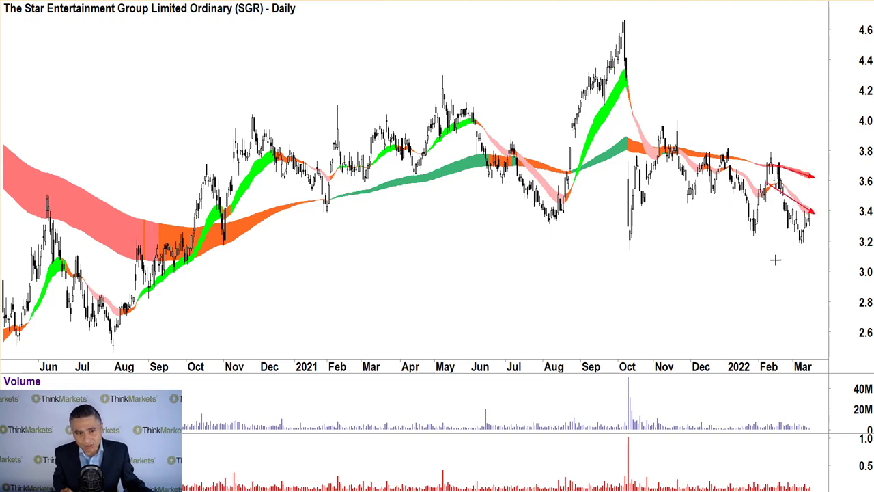
pyautogui.moveTo(610, 247); pyautogui.dragTo(822, 246)
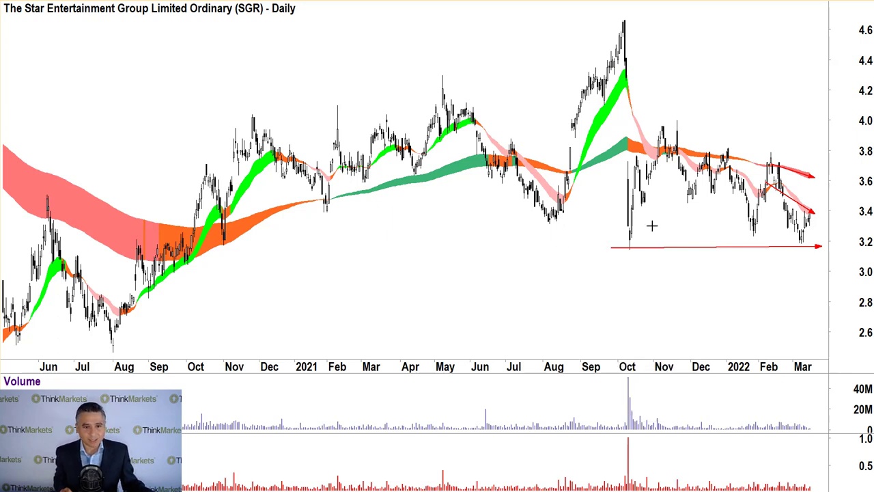
# - Draw short arrows on the Star Entertainment chart pointing at the late-November low and the price reactions from late January to early March
pyautogui.moveTo(664, 225); pyautogui.dragTo(685, 204)
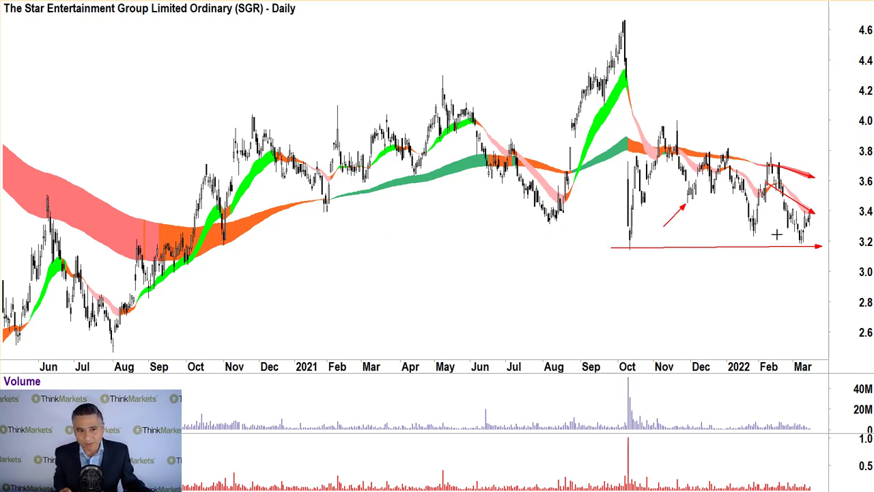
pyautogui.moveTo(771, 235)
pyautogui.mouseDown()
pyautogui.moveTo(760, 217)
pyautogui.moveTo(765, 195)
pyautogui.mouseUp()
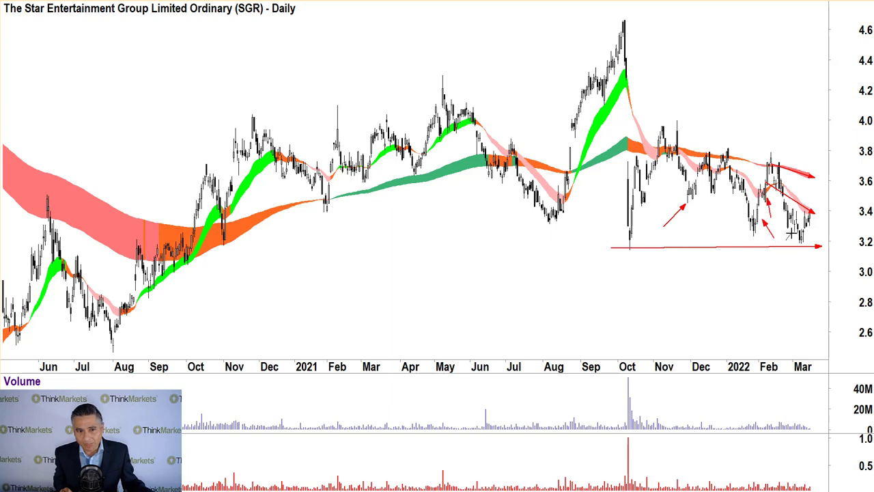
pyautogui.moveTo(785, 240); pyautogui.dragTo(791, 233)
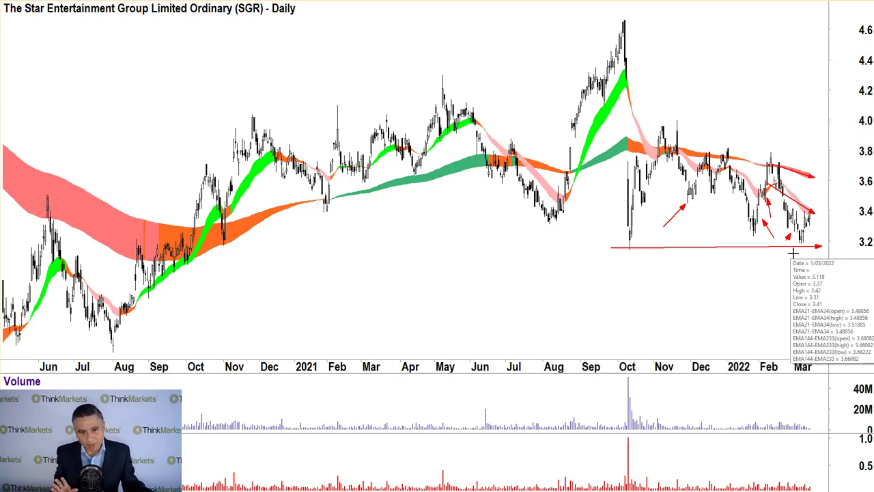
# - Label the area under the support line "sell" near March 2022 and draw a downward arrow from the latest candles through the line
pyautogui.moveTo(788, 259)
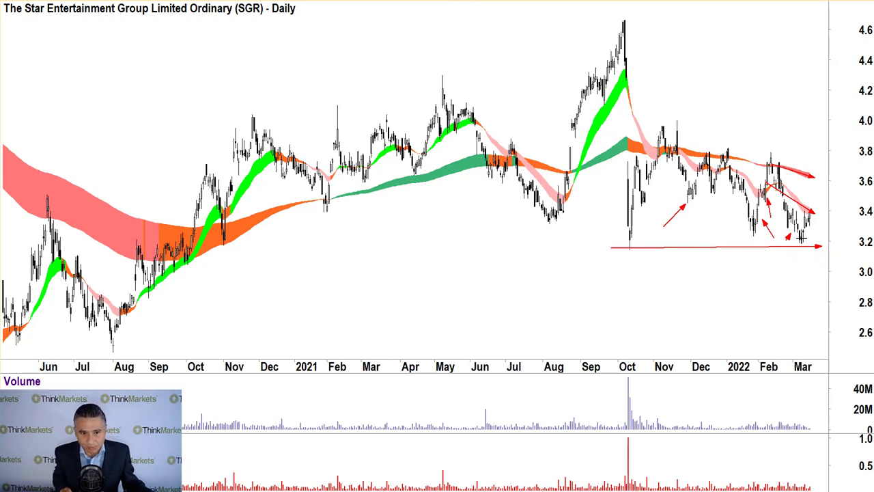
pyautogui.moveTo(801, 238)
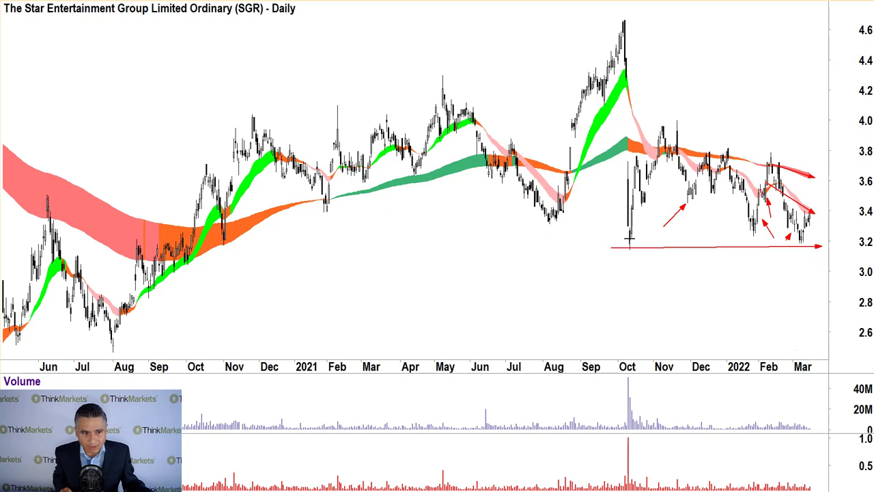
pyautogui.moveTo(629, 237)
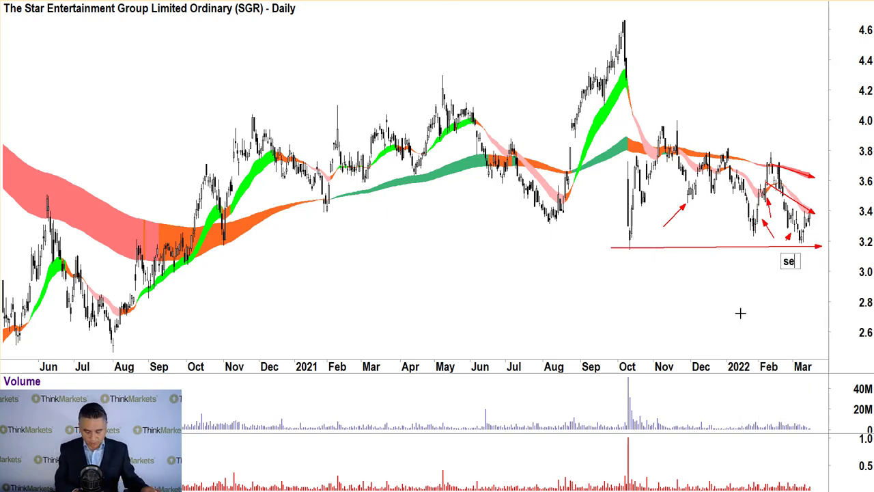
pyautogui.write('ll')
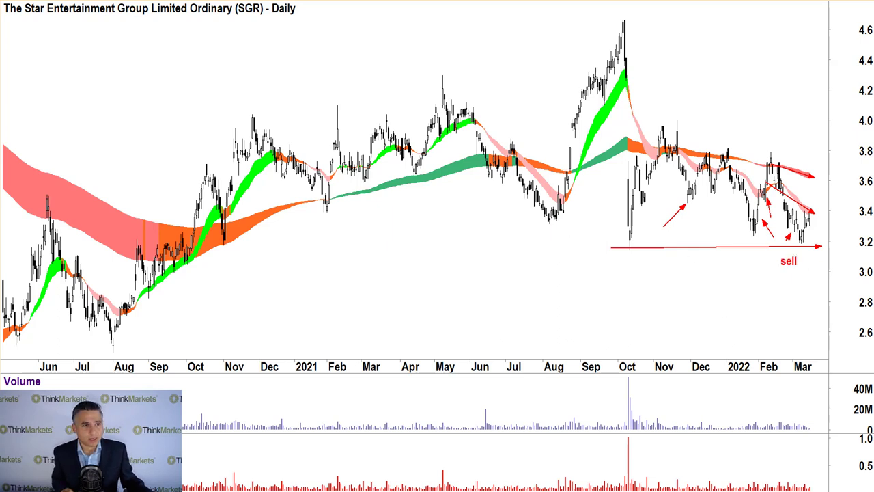
pyautogui.moveTo(809, 226); pyautogui.dragTo(815, 262)
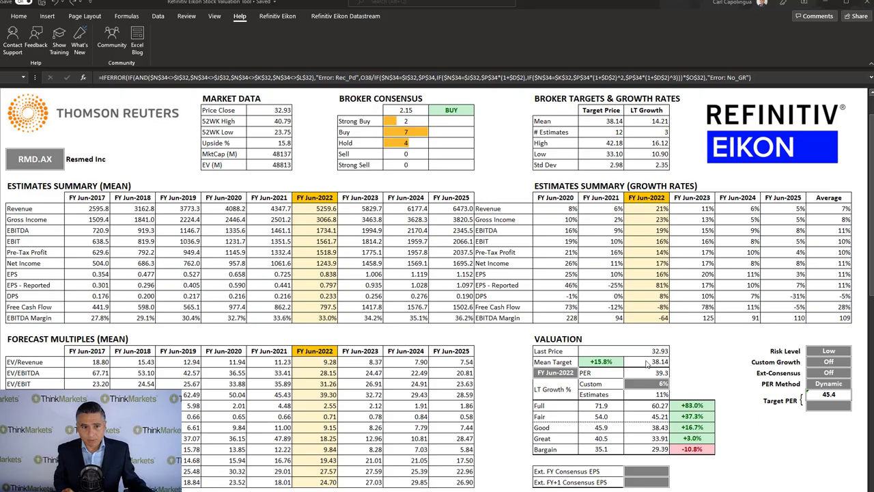
# - Switch to the Excel valuation sheet and change the stock code to SGR.AX
pyautogui.click(35, 159)
pyautogui.doubleClick(35, 159)
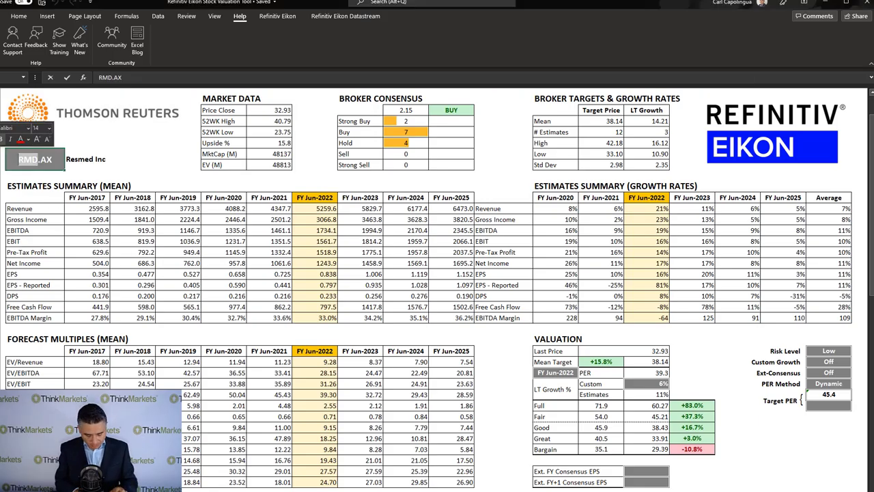
pyautogui.write('sgr')
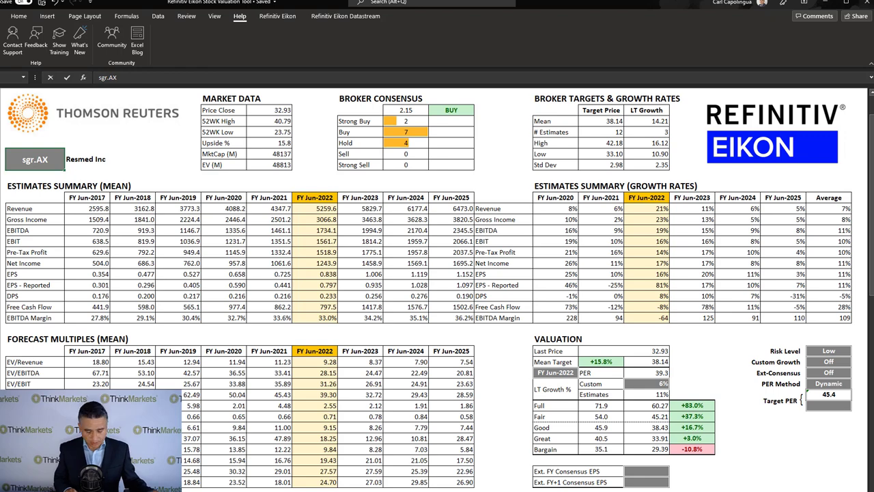
pyautogui.press('BackSpace')
pyautogui.press('BackSpace')
pyautogui.press('BackSpace')
pyautogui.write('SGR')
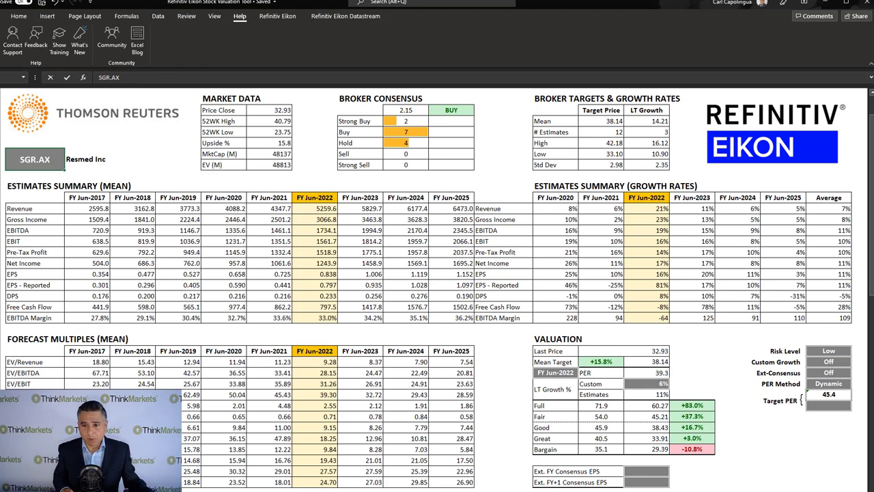
pyautogui.press('Return')
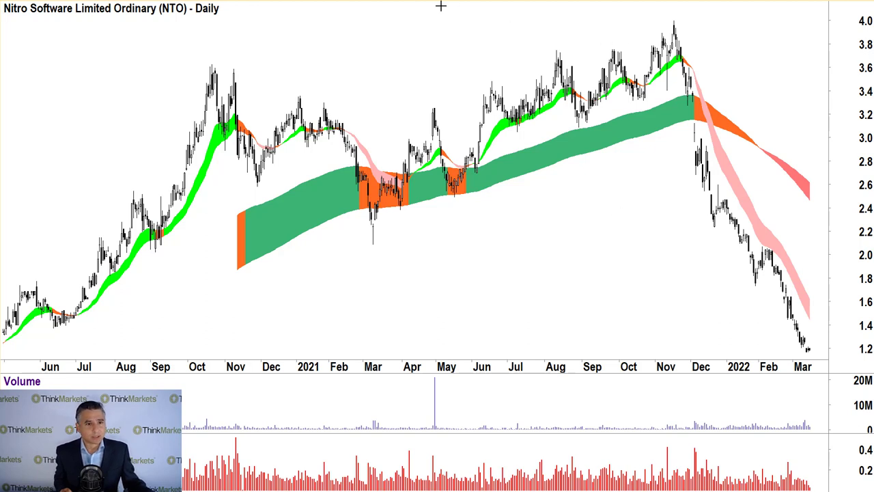
# - On the Nitro Software daily chart, draw arrows down both falling ribbons and at the long-term ribbon's support tests and December breakdown
pyautogui.moveTo(803, 286); pyautogui.dragTo(805, 301)
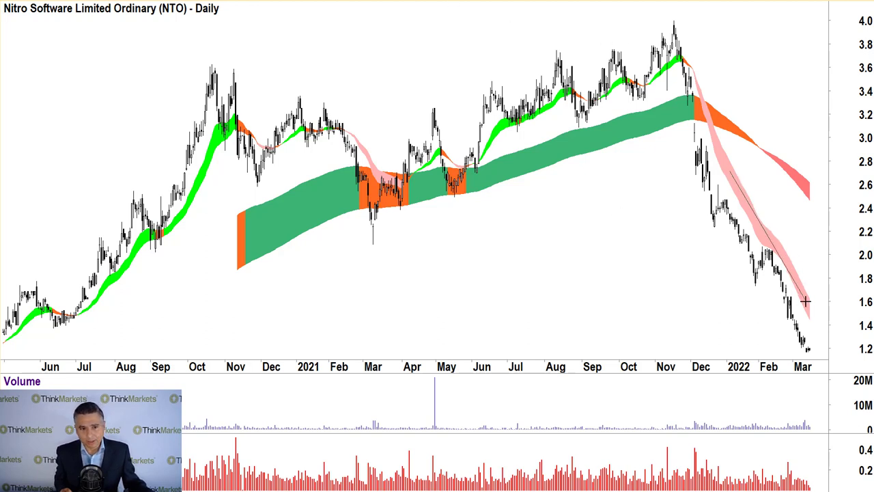
pyautogui.moveTo(763, 149); pyautogui.dragTo(822, 194)
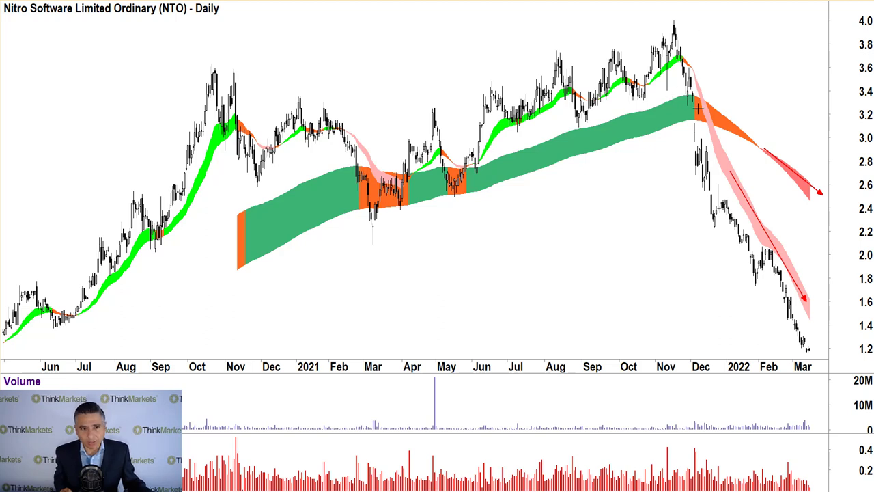
pyautogui.moveTo(661, 154); pyautogui.dragTo(695, 127)
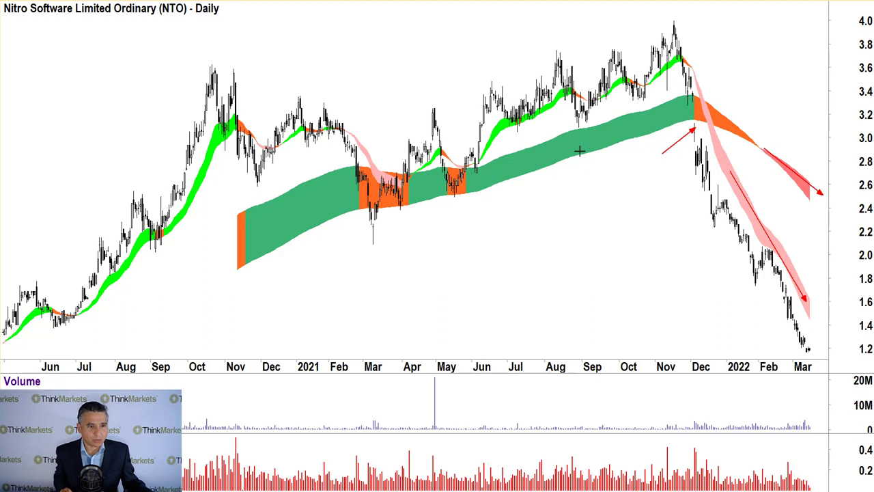
pyautogui.moveTo(581, 155); pyautogui.dragTo(580, 129)
pyautogui.moveTo(637, 132)
pyautogui.mouseDown()
pyautogui.moveTo(637, 104)
pyautogui.moveTo(684, 100)
pyautogui.moveTo(682, 112)
pyautogui.moveTo(692, 103)
pyautogui.mouseUp()
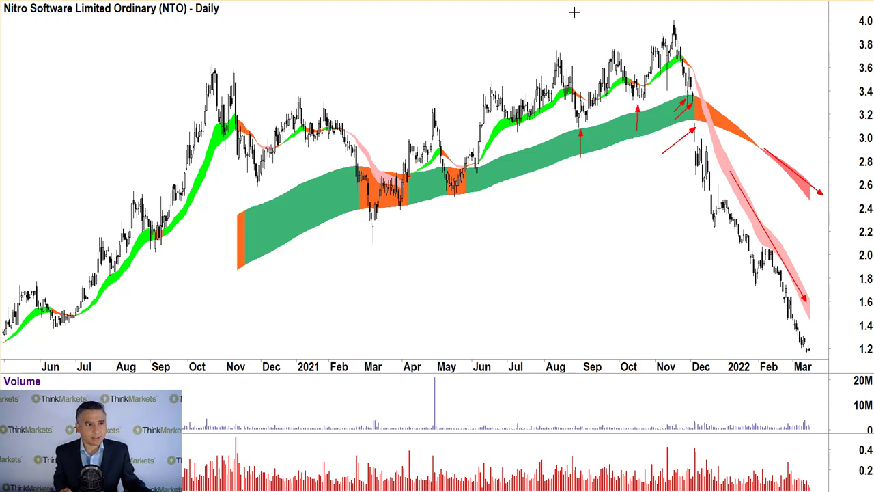
# - Label the late-November test of Nitro's long-term ribbon "OK" and the early-December breakdown "-1/3"
pyautogui.click(649, 118)
pyautogui.write('OK')
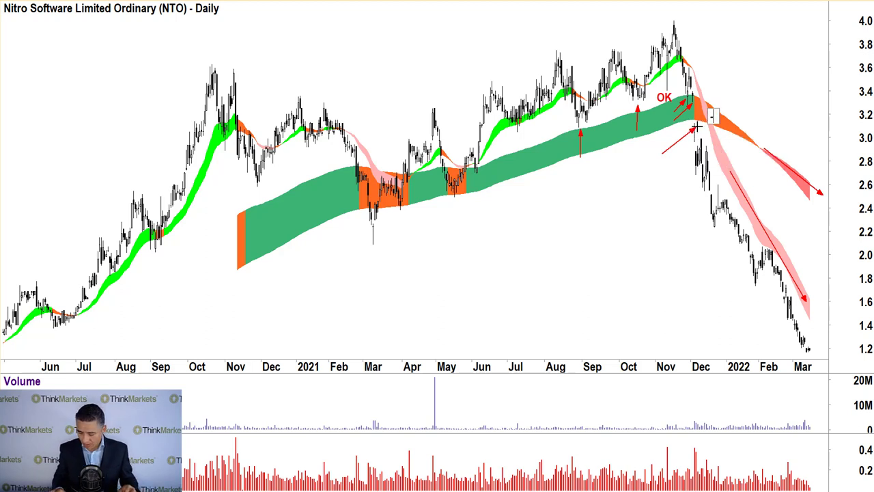
pyautogui.write('-1/3')
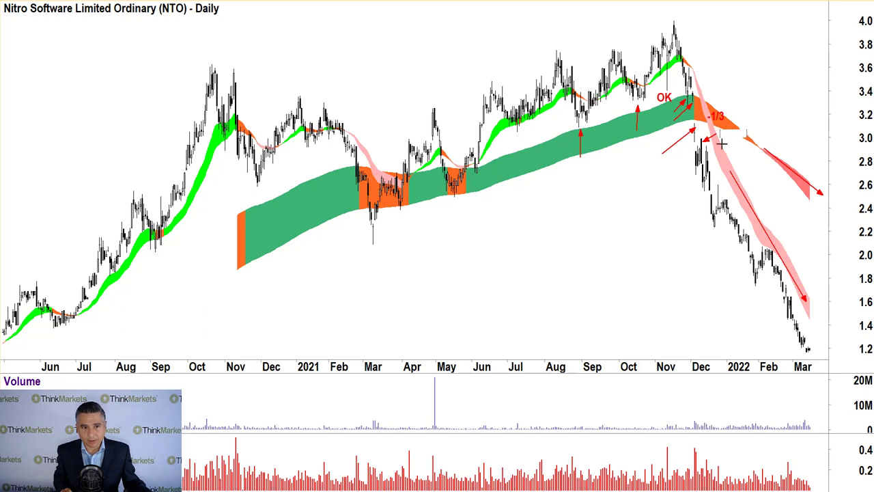
# - Add a second "-1/3" label beside the arrow pointing at the early-December rebound high on the Nitro chart
pyautogui.write('/*')
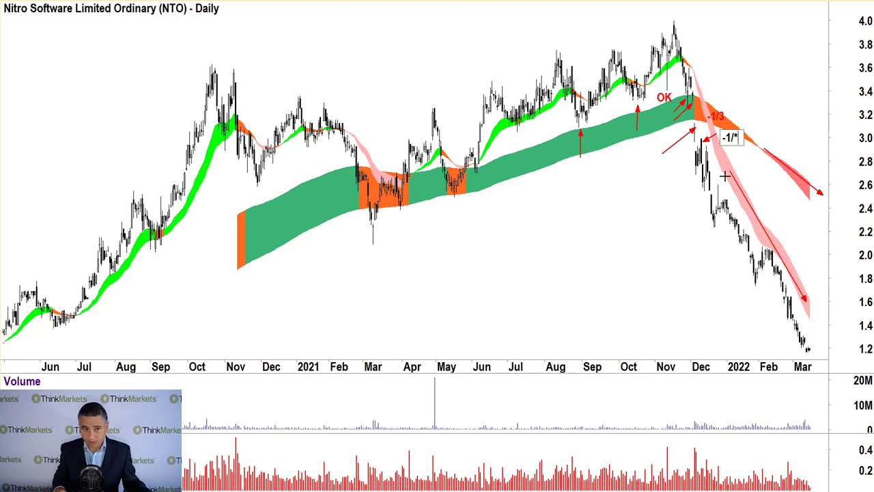
pyautogui.press('BackSpace')
pyautogui.write('3')
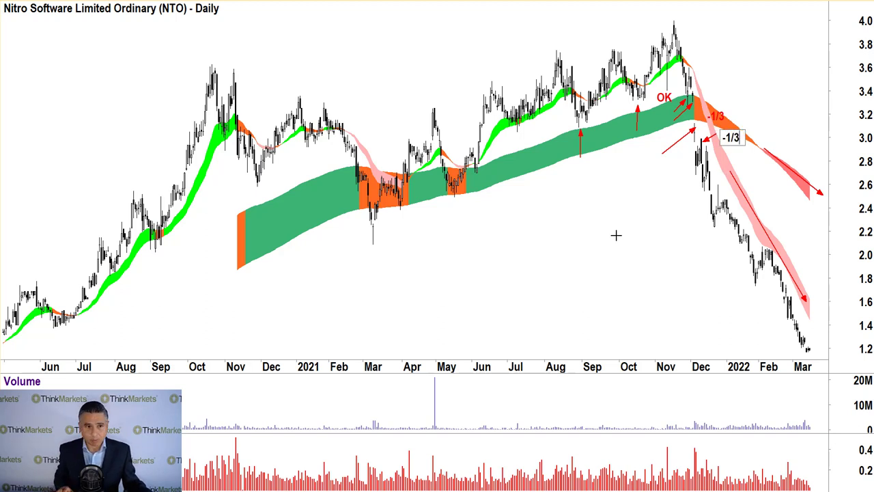
pyautogui.click(616, 235)
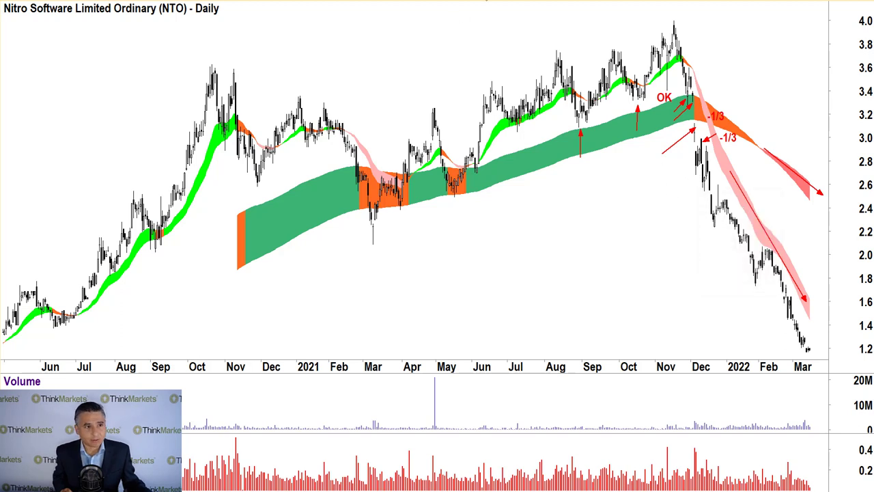
# - Draw a horizontal arrow to Nitro's December candles at about 2.7 and label it "-1/3"
pyautogui.moveTo(676, 175); pyautogui.dragTo(702, 175)
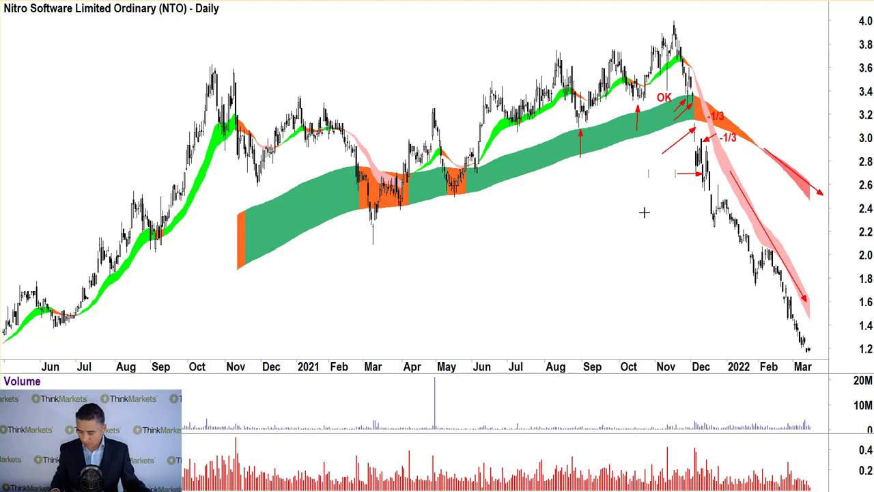
pyautogui.write('/3')
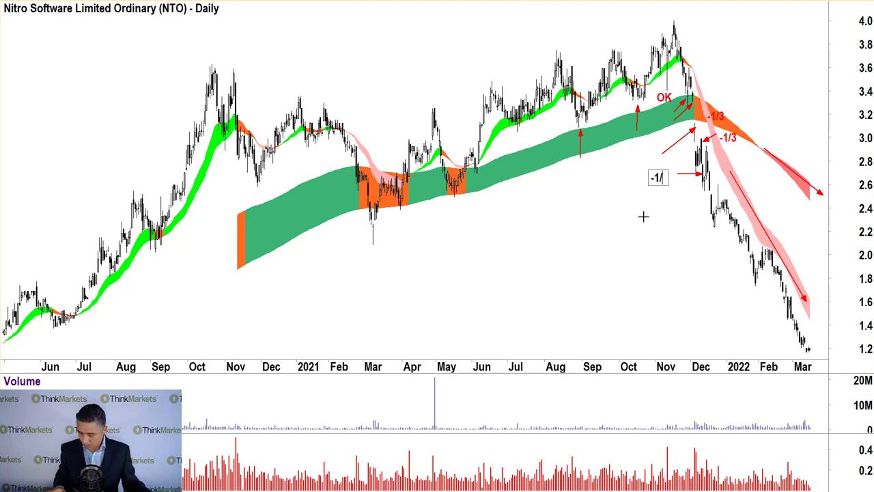
pyautogui.click(641, 222)
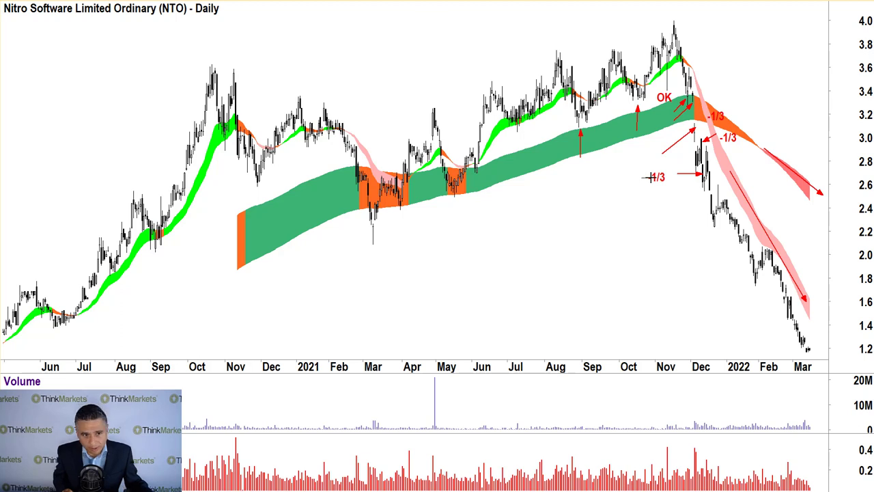
pyautogui.click(665, 176)
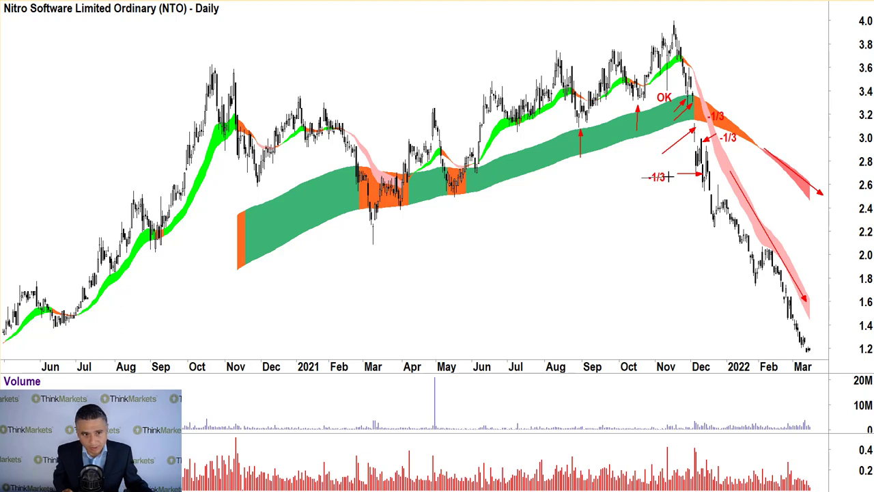
# - Add another "-1/3" label at about 3.0 on the Nitro chart, just after the one beside the December rebound arrow
pyautogui.click(745, 142)
pyautogui.write('-1')
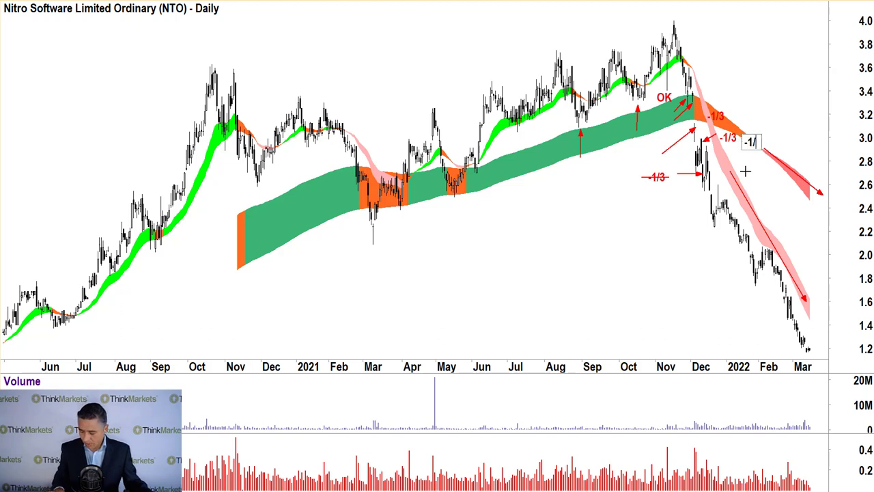
pyautogui.write('/3')
pyautogui.click(588, 198)
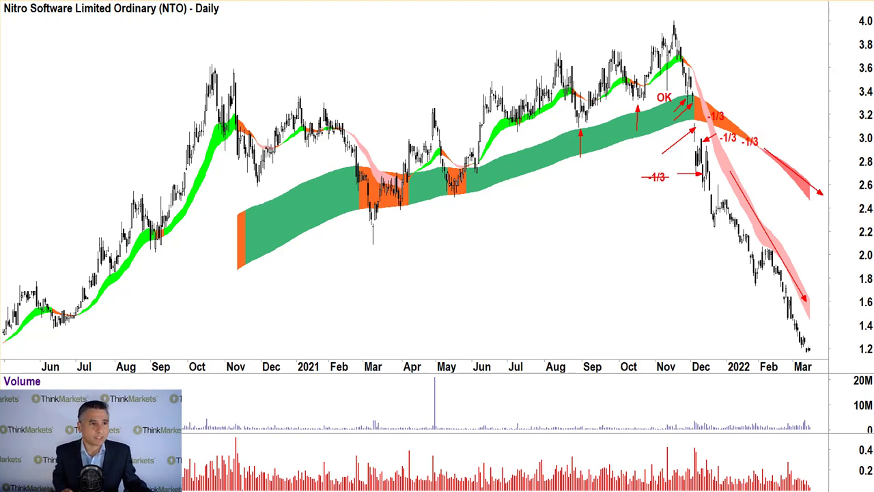
pyautogui.moveTo(749, 141); pyautogui.dragTo(744, 134)
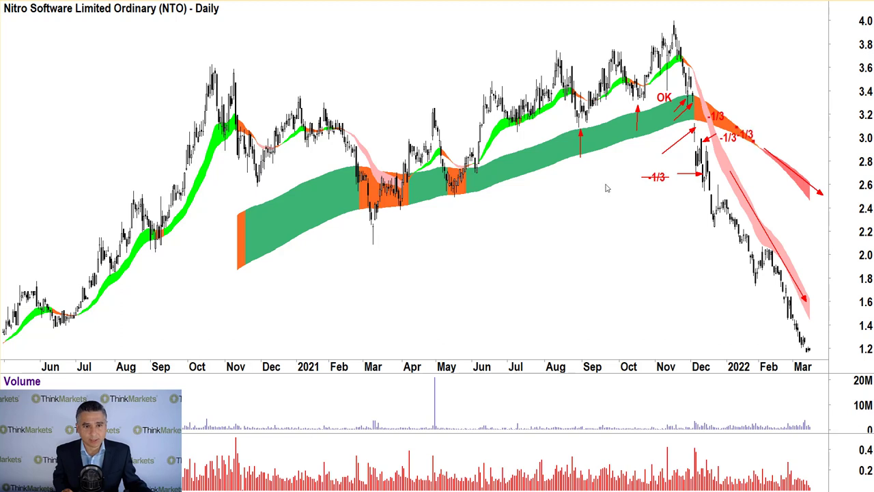
pyautogui.click(636, 239)
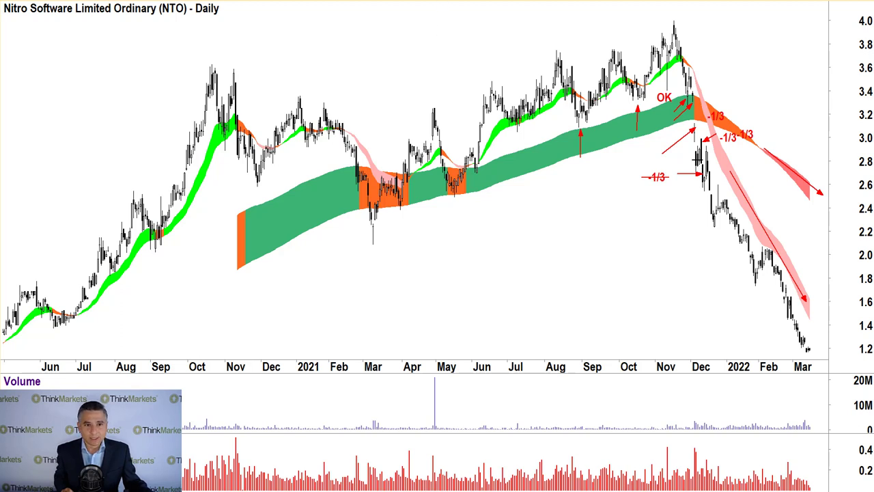
# - Draw a rising trend arrow from about 2.3 in December 2020 to 3.6 in December 2021, and a horizontal arrow from December's candles at about 2.8
pyautogui.moveTo(274, 219); pyautogui.dragTo(647, 83)
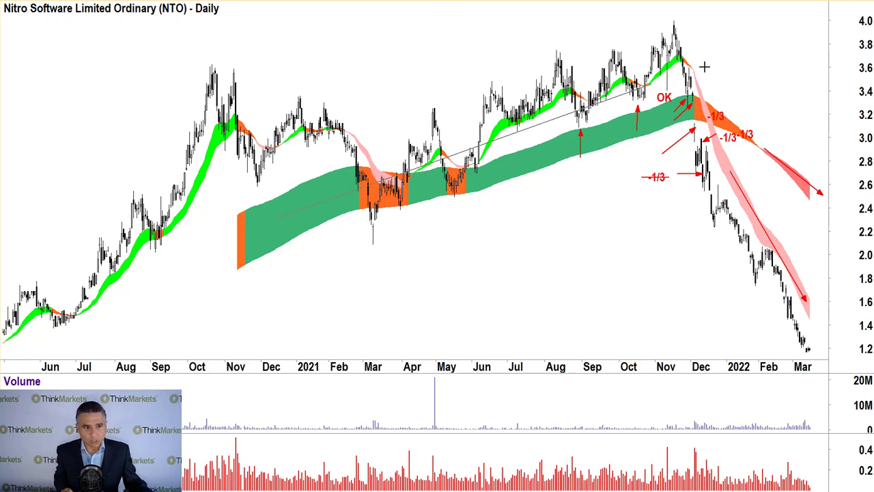
pyautogui.moveTo(704, 66); pyautogui.dragTo(708, 66)
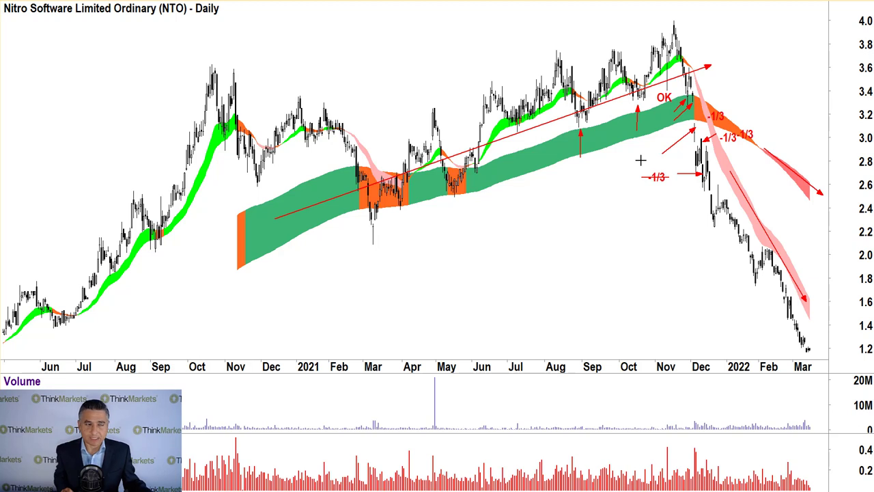
pyautogui.moveTo(640, 160)
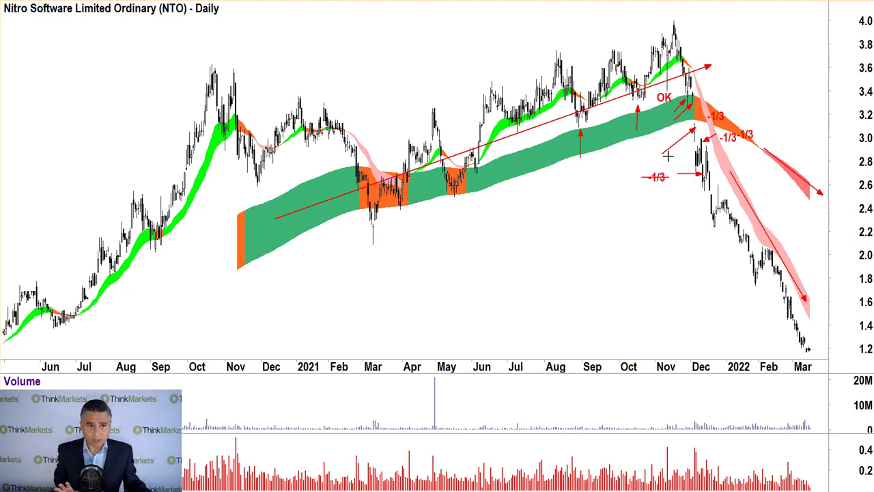
pyautogui.moveTo(667, 148)
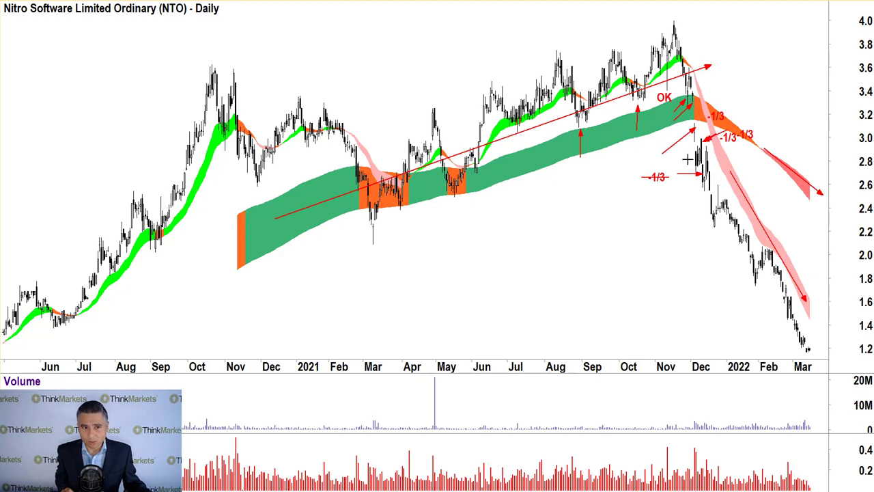
pyautogui.moveTo(699, 165); pyautogui.dragTo(826, 165)
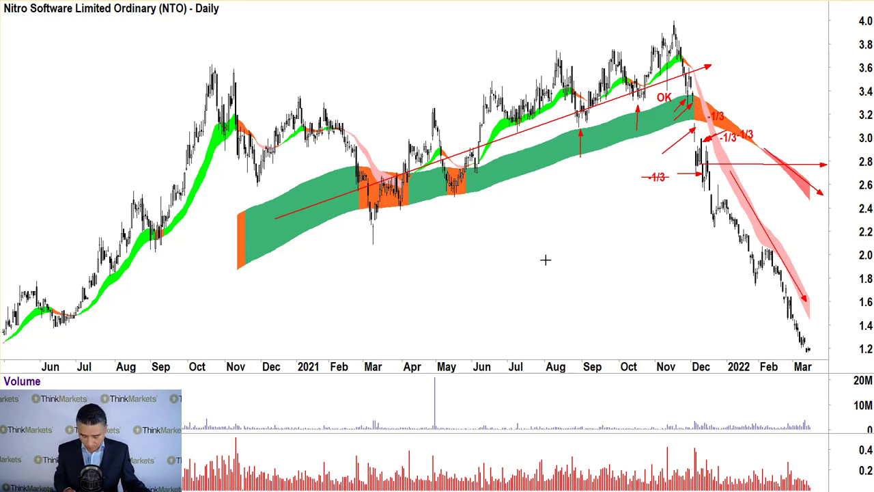
# - Mark the March 2020 low with a horizontal line, arrows projecting a fall to it and a rebound to about 1.75, and an "S1" label
pyautogui.scroll(-2, 545, 260)
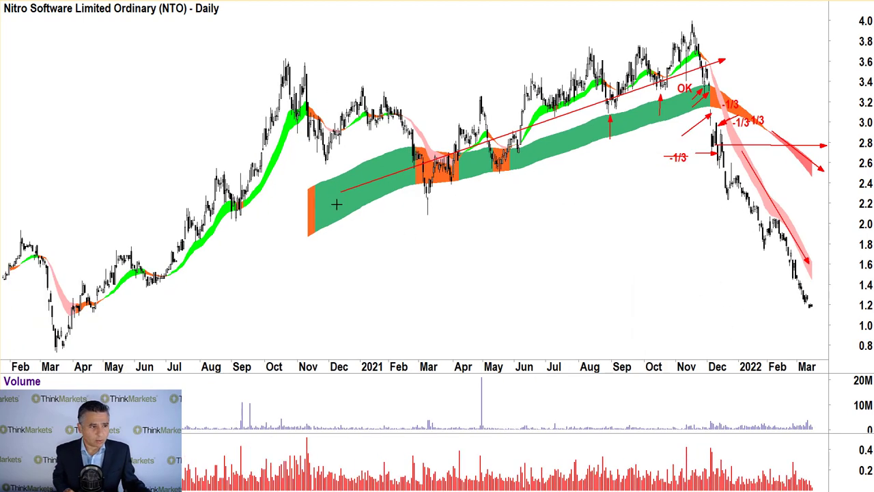
pyautogui.click(62, 350)
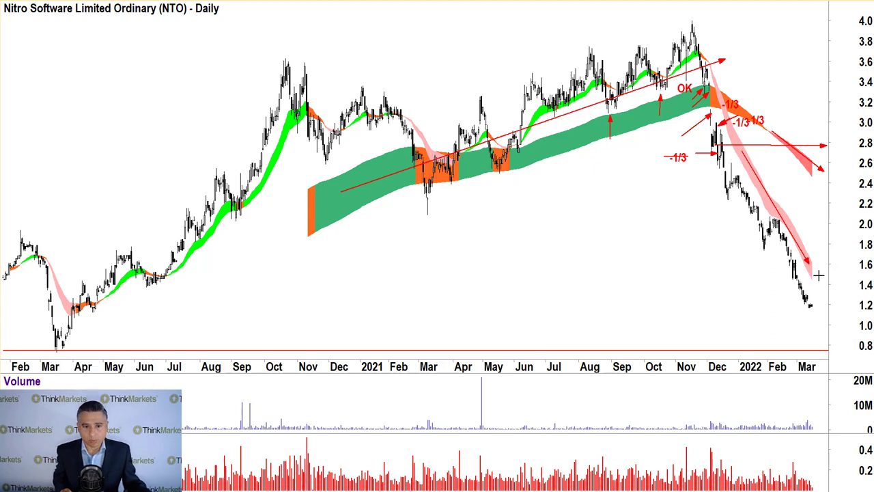
pyautogui.moveTo(809, 305)
pyautogui.mouseDown()
pyautogui.moveTo(816, 345)
pyautogui.moveTo(825, 249)
pyautogui.mouseUp()
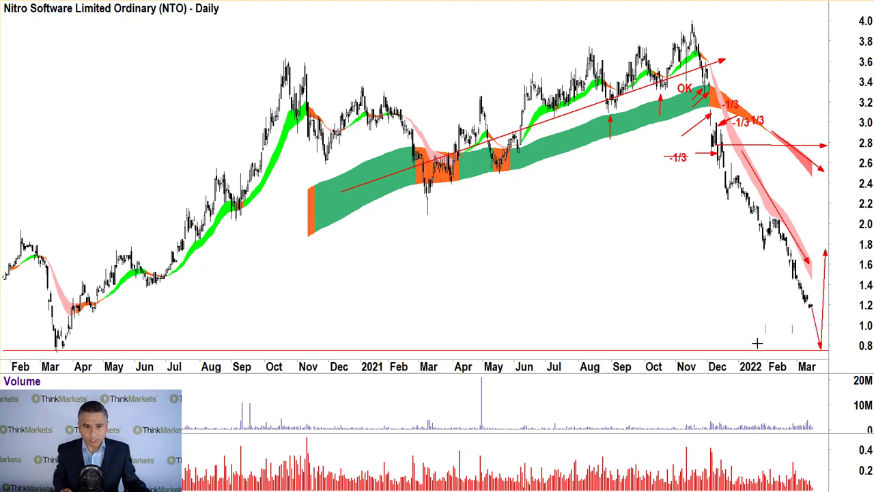
pyautogui.write('S1')
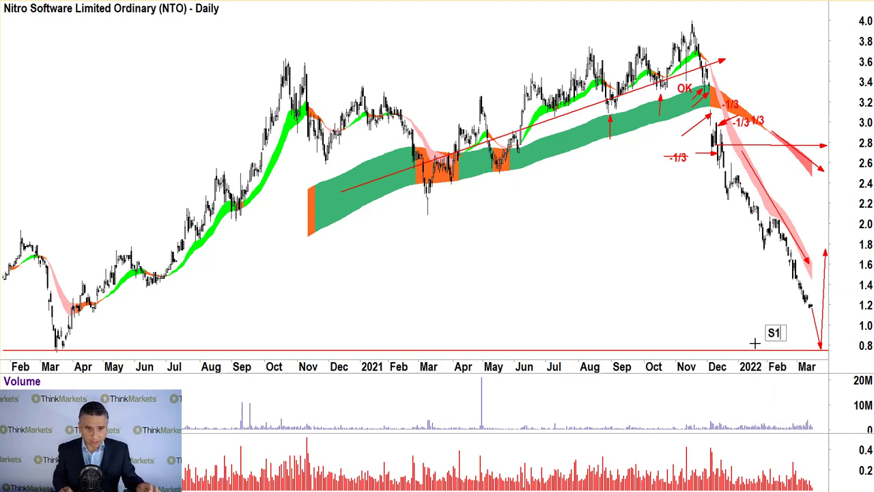
pyautogui.click(749, 319)
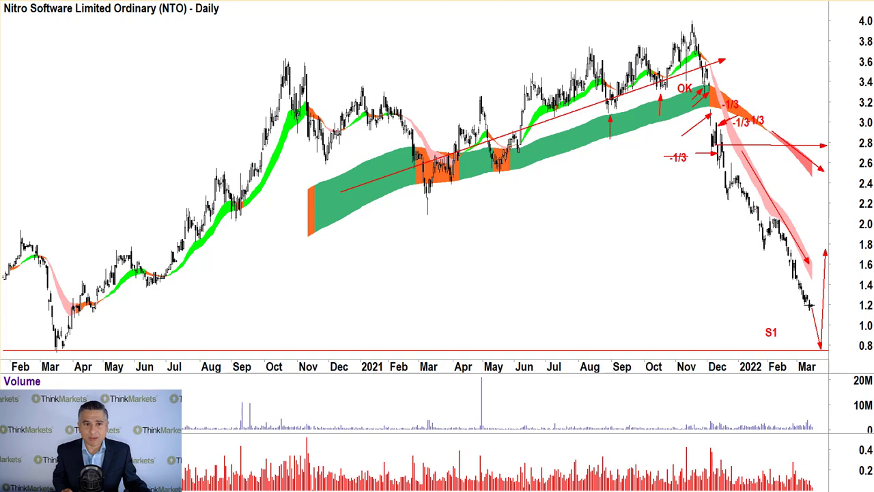
# - Draw a near-vertical arrow from Nitro's latest candle up to about 3.5 and label it "S2"
pyautogui.moveTo(811, 305)
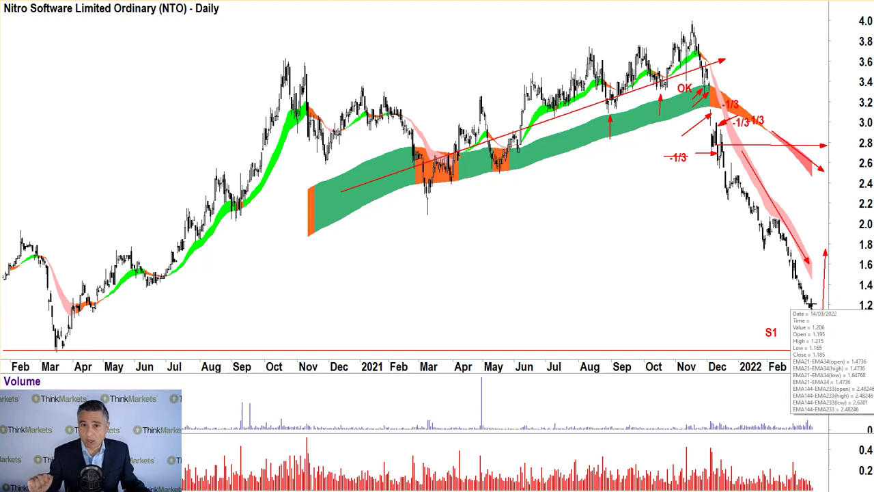
pyautogui.moveTo(811, 305); pyautogui.dragTo(815, 69)
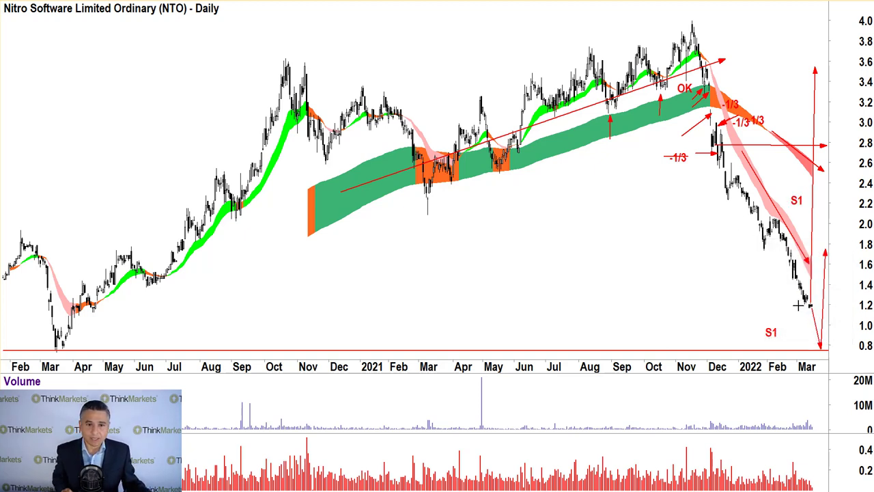
pyautogui.moveTo(800, 306)
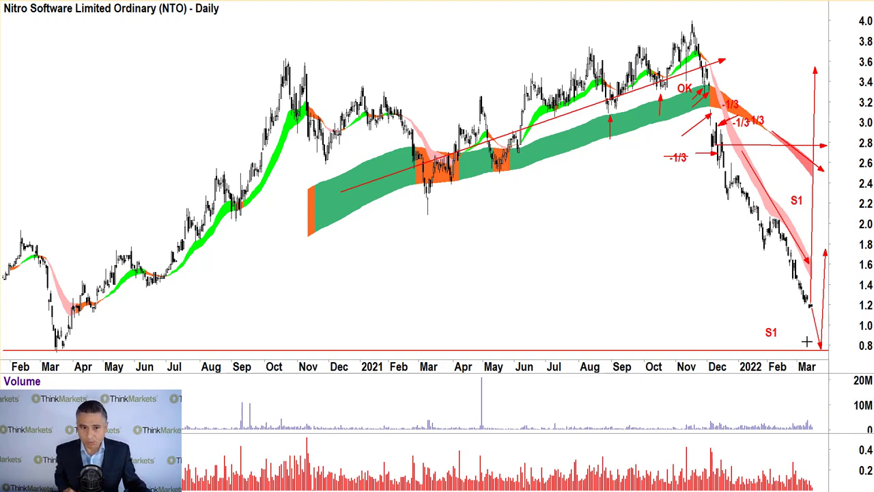
pyautogui.doubleClick(796, 199)
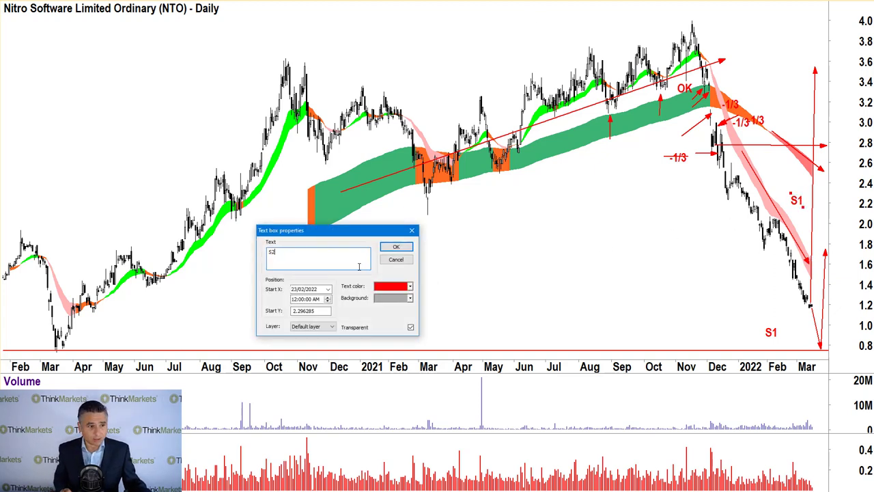
pyautogui.write('2')
pyautogui.click(396, 246)
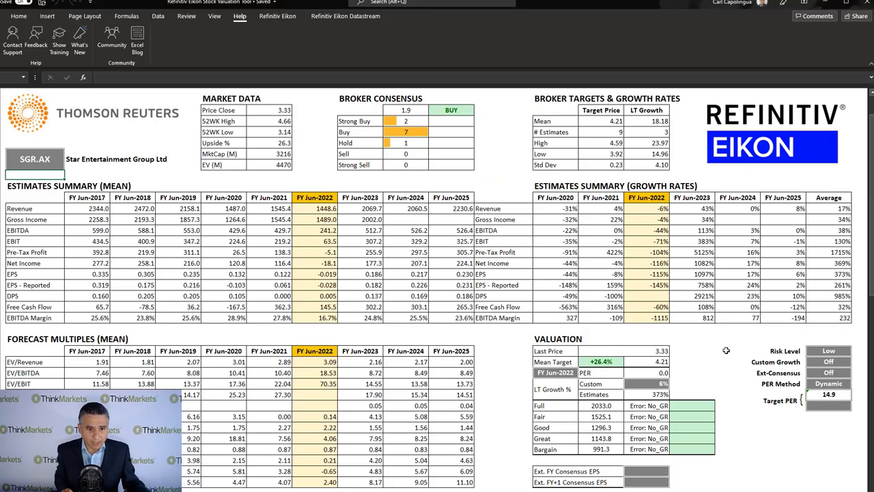
# - In the Excel stock valuation workbook, set the valuation risk level for Star Entertainment to Moderate
pyautogui.click(831, 354)
pyautogui.click(855, 351)
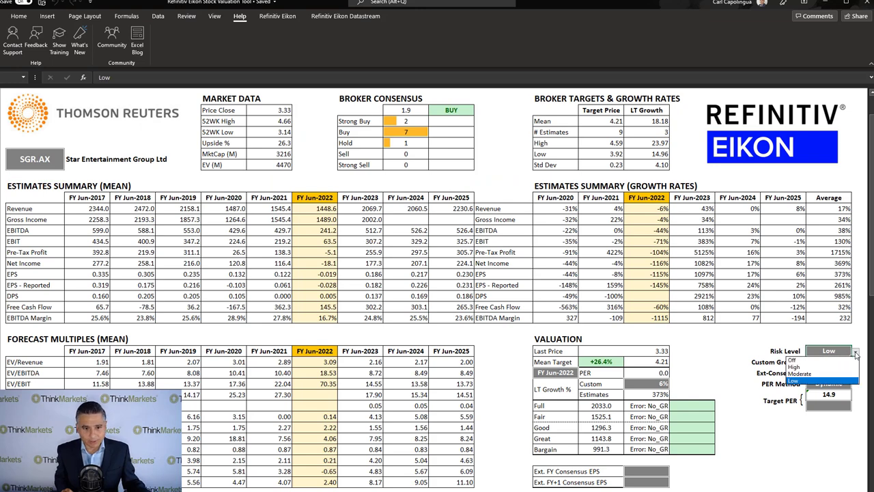
pyautogui.click(800, 373)
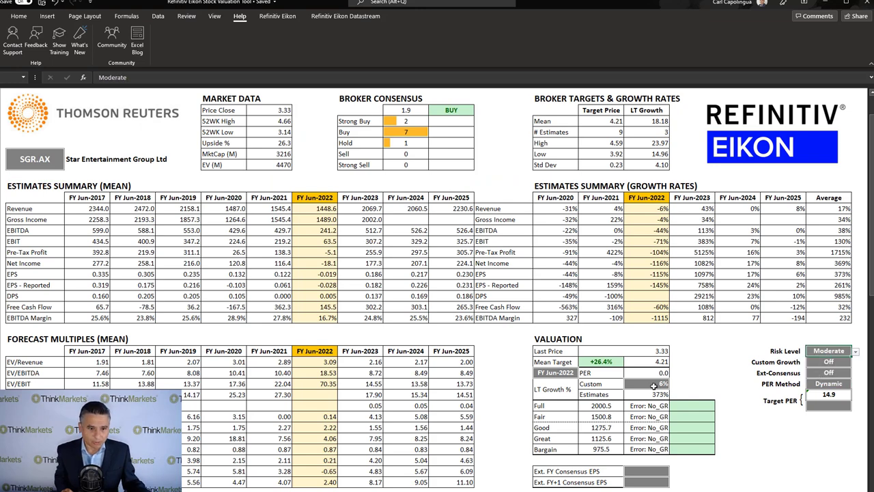
# - Check Star Entertainment's FY Jun-2022 EPS estimate and set the valuation year to FY Jun-2023
pyautogui.click(556, 373)
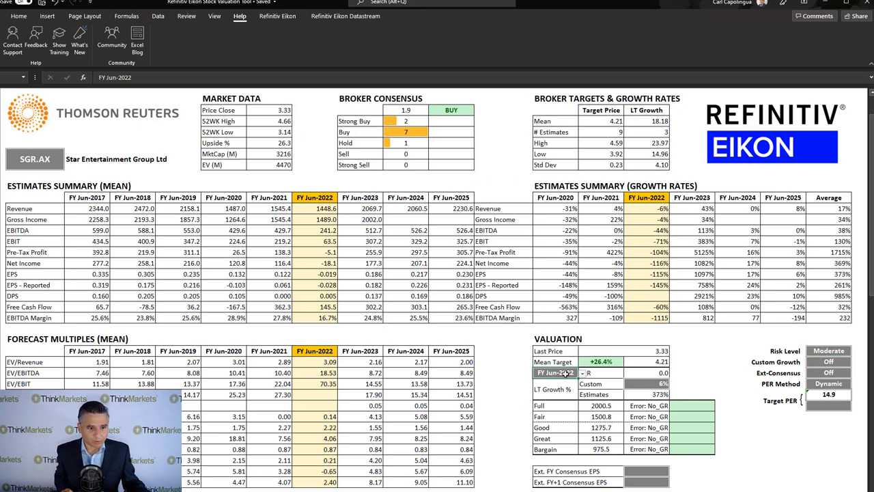
pyautogui.click(582, 373)
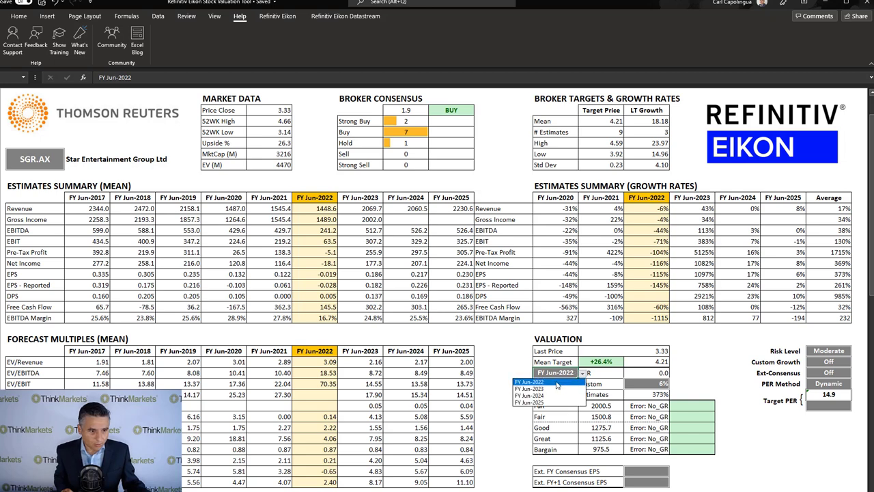
pyautogui.click(557, 384)
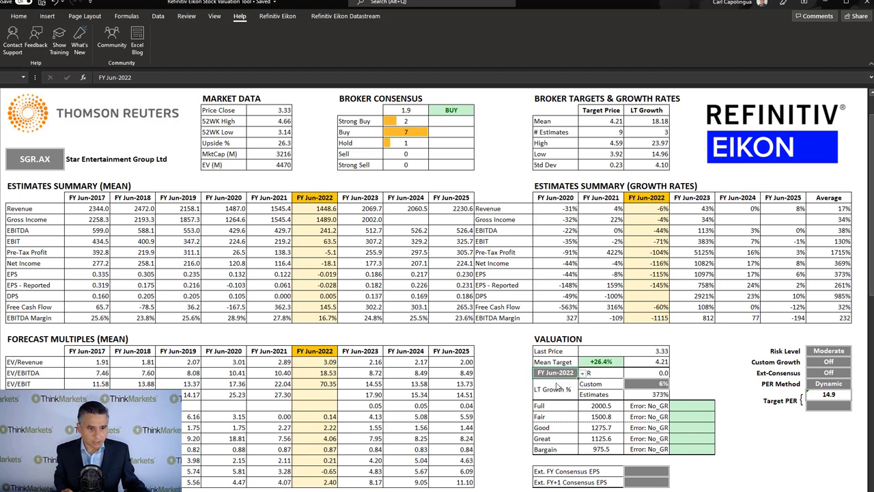
pyautogui.click(306, 276)
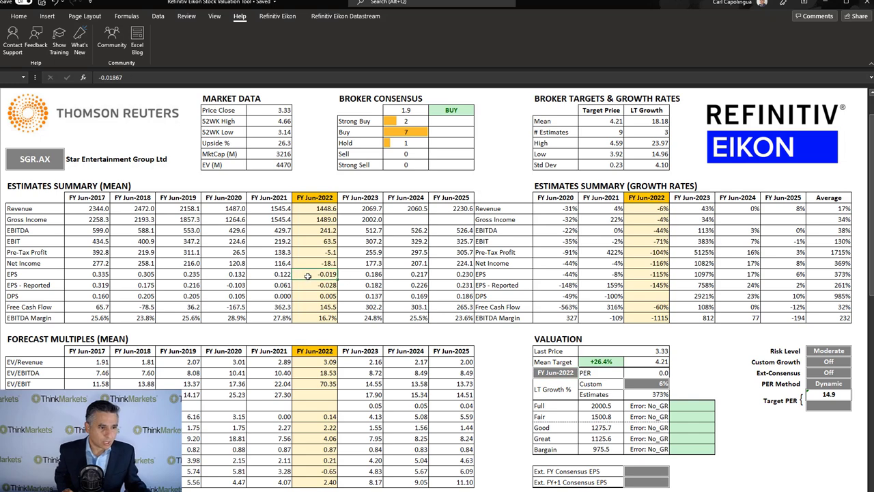
pyautogui.click(556, 372)
pyautogui.click(582, 373)
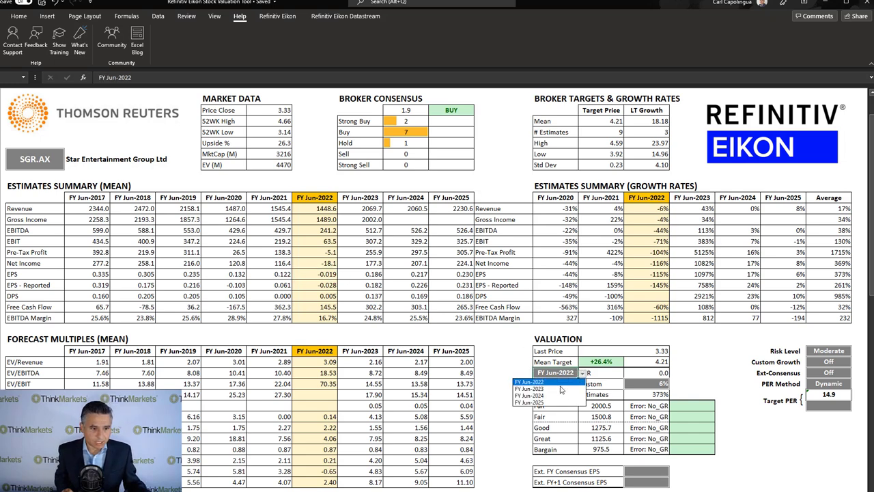
pyautogui.click(560, 389)
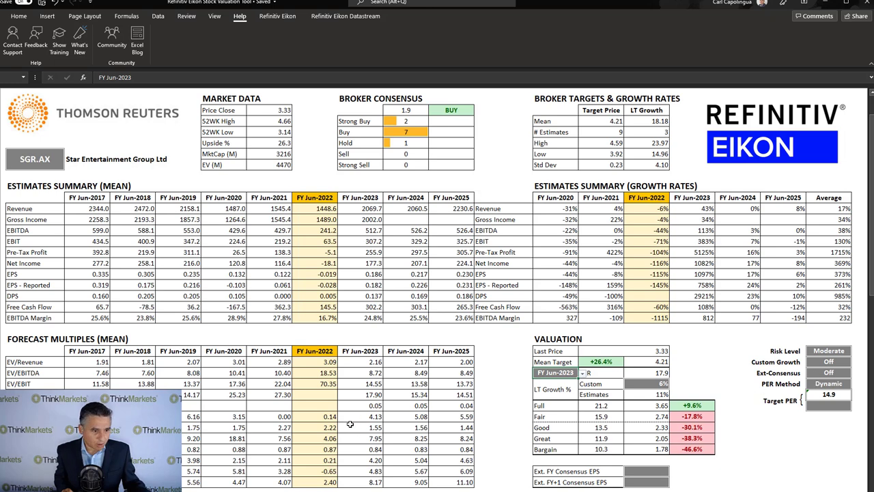
# - Compare Star Entertainment's forecast and historical PE multiples, and set the PER method to Dynamic F
pyautogui.moveTo(354, 395); pyautogui.dragTo(464, 396)
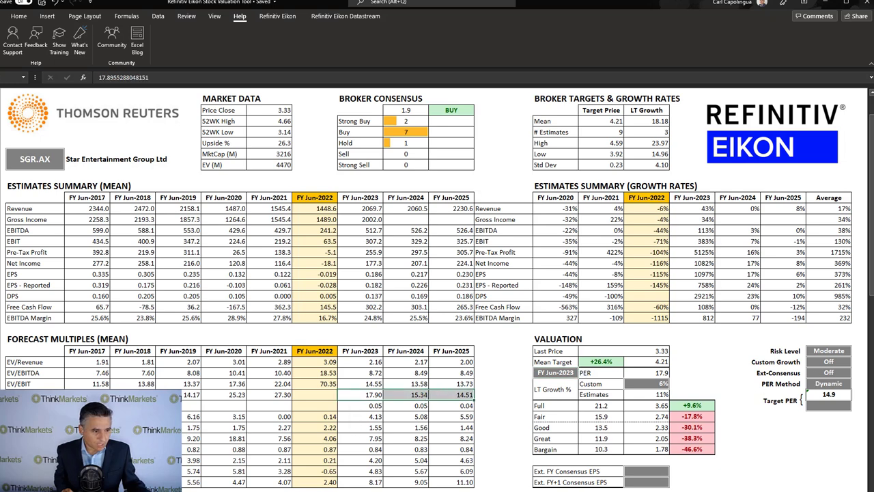
pyautogui.moveTo(194, 394); pyautogui.dragTo(273, 396)
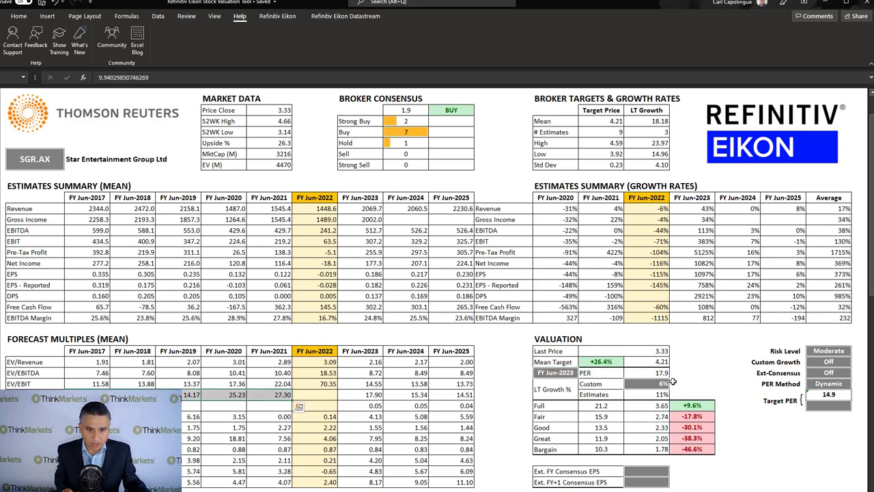
pyautogui.click(828, 383)
pyautogui.click(855, 384)
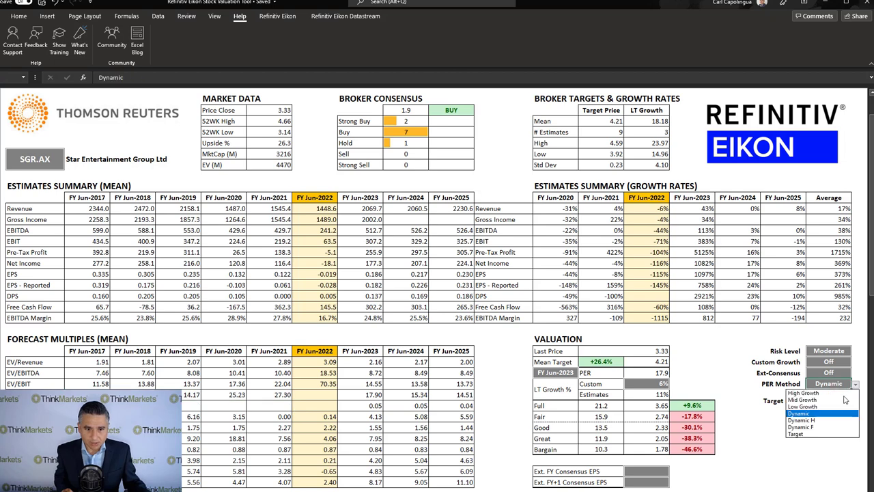
pyautogui.click(818, 428)
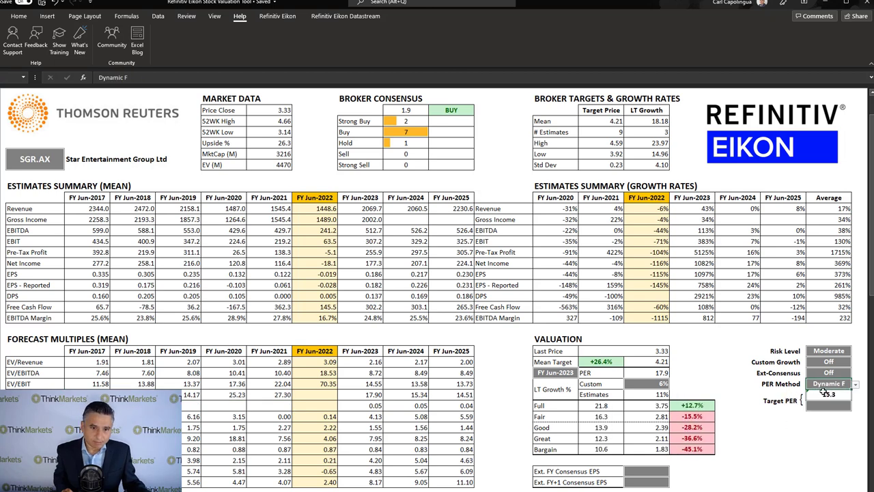
pyautogui.moveTo(686, 415); pyautogui.dragTo(648, 416)
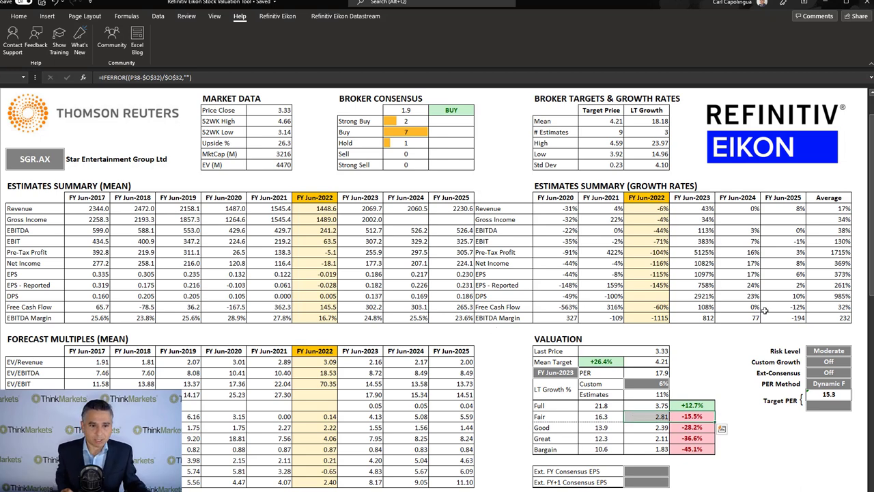
# - Set the valuation risk level to Low
pyautogui.click(837, 351)
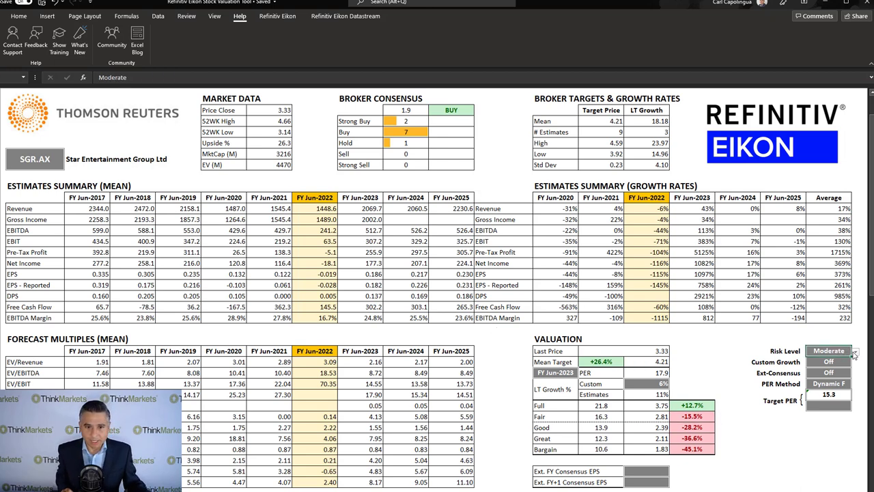
pyautogui.click(855, 351)
pyautogui.click(819, 381)
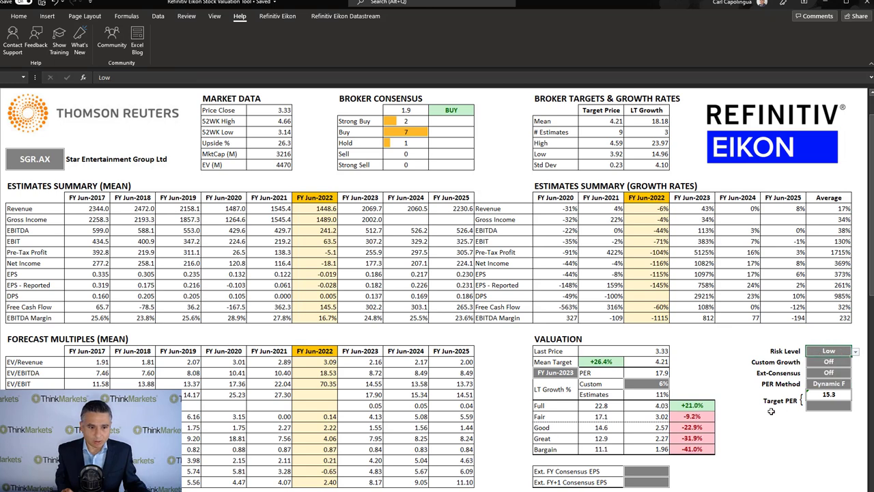
# - Change the valuation sheet's ticker to NTO.AX to load Nitro Software
pyautogui.click(39, 159)
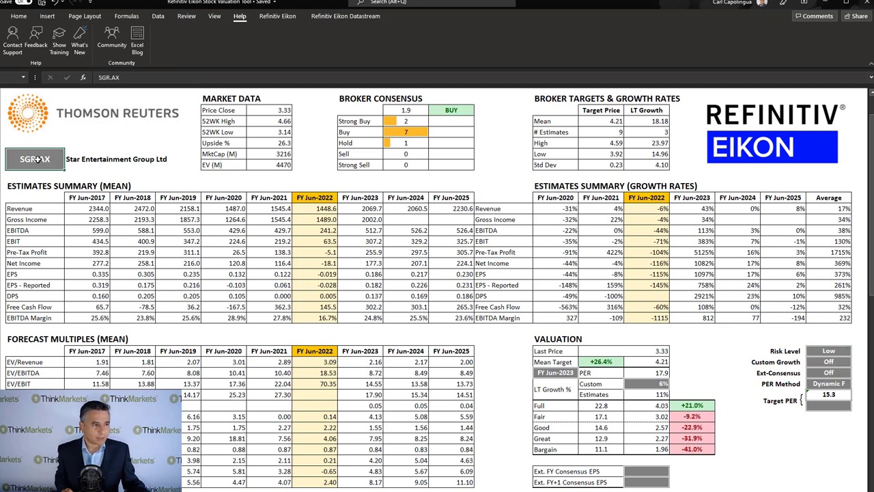
pyautogui.doubleClick(34, 159)
pyautogui.moveTo(50, 159); pyautogui.dragTo(20, 159)
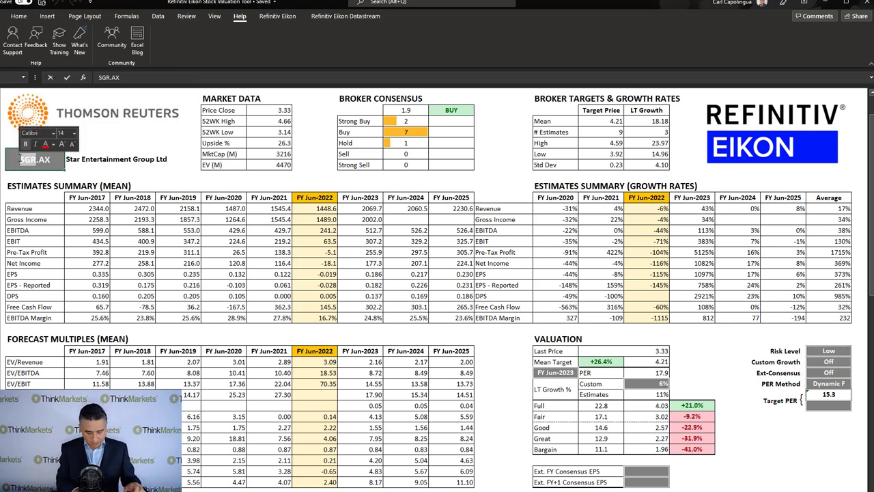
pyautogui.write('NTO.AX')
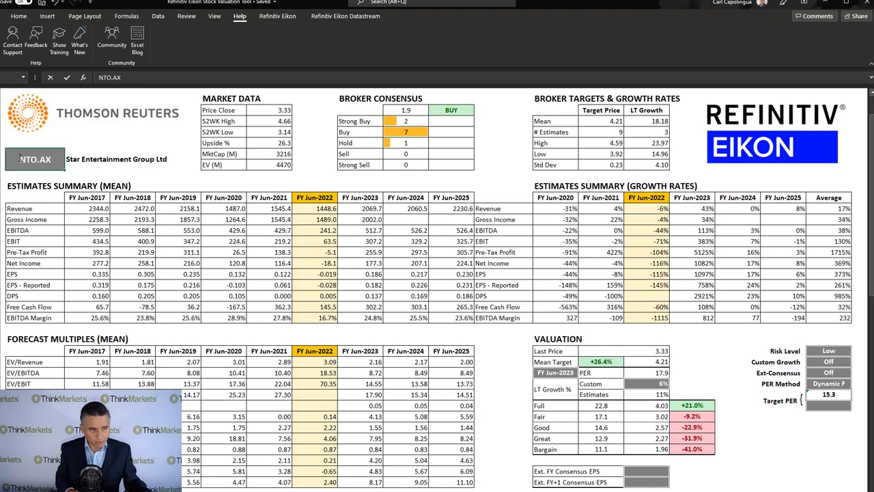
pyautogui.press('Return')
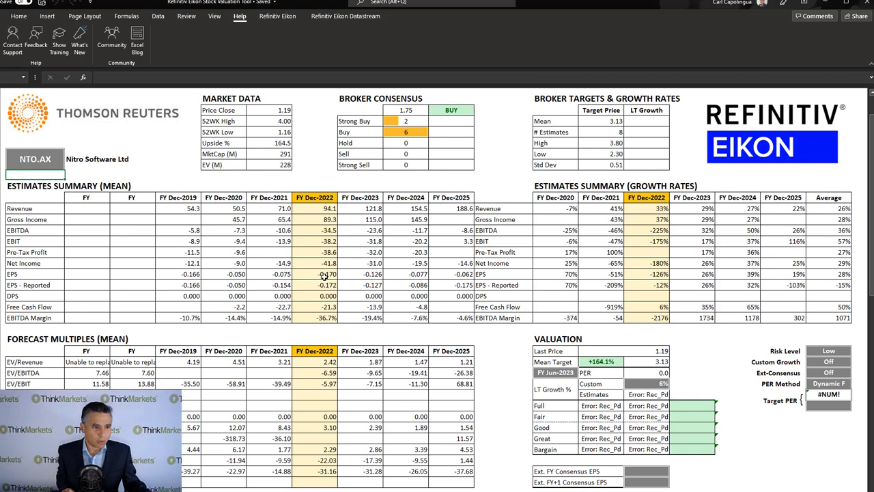
# - Examine Nitro Software's EPS estimates across FY Dec-2022 to FY Dec-2025
pyautogui.moveTo(326, 275); pyautogui.dragTo(449, 273)
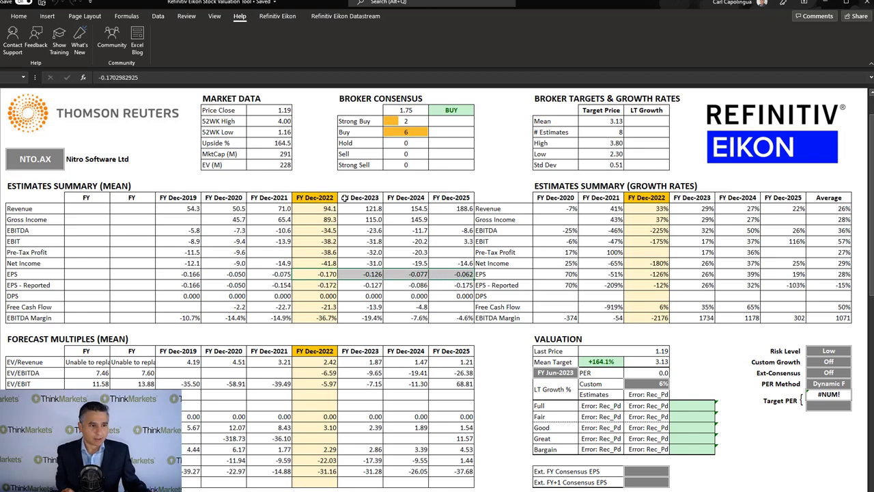
pyautogui.moveTo(325, 197); pyautogui.dragTo(446, 197)
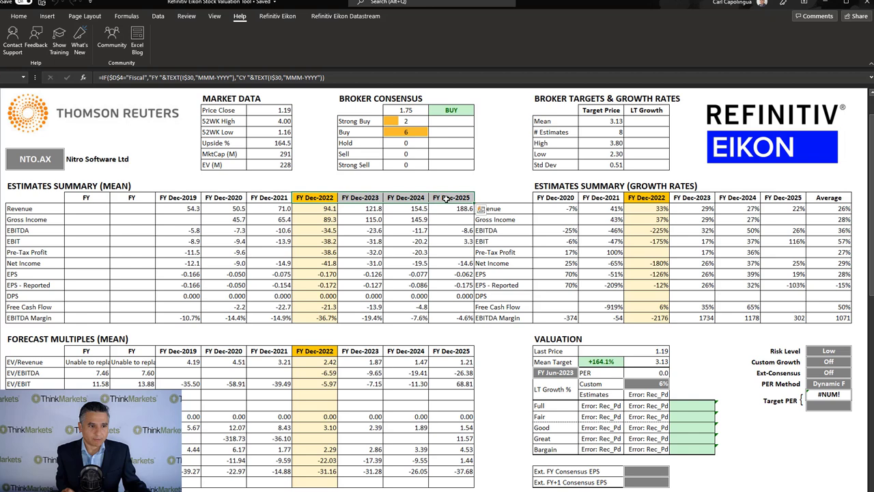
pyautogui.click(304, 275)
pyautogui.moveTo(346, 276); pyautogui.dragTo(458, 274)
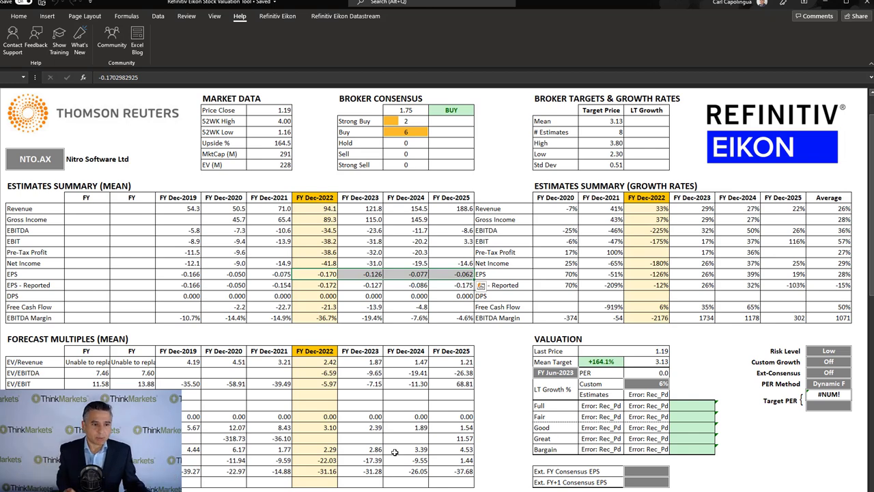
pyautogui.click(31, 161)
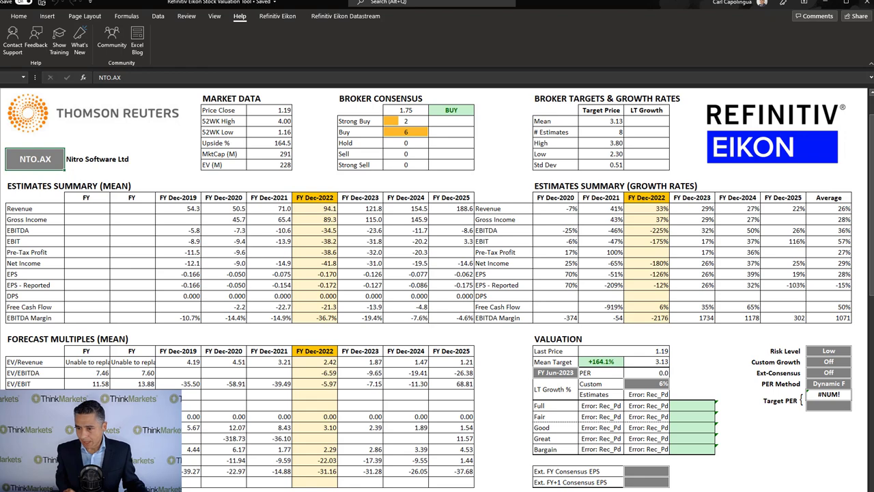
# - Switch to AmiBroker and bring up the Calima Energy (CE1) daily chart with its recent price action
pyautogui.hotkey('alt', 'Tab')
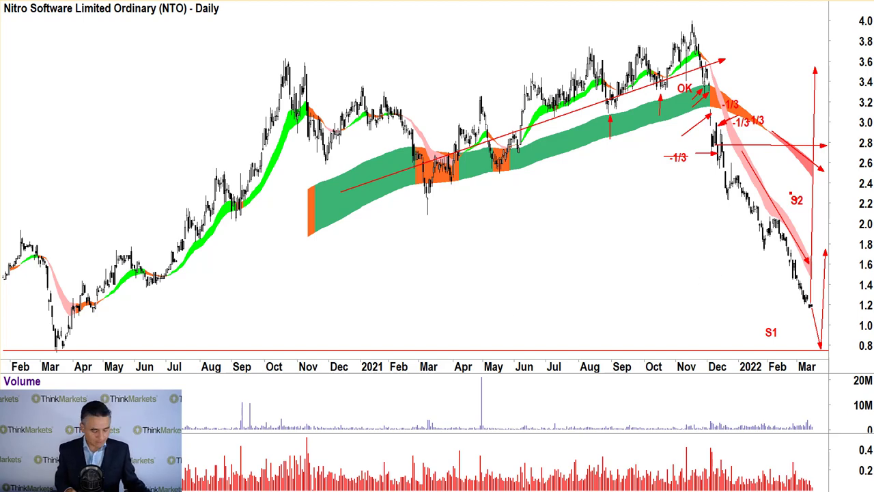
pyautogui.press('Return')
pyautogui.press('Down')
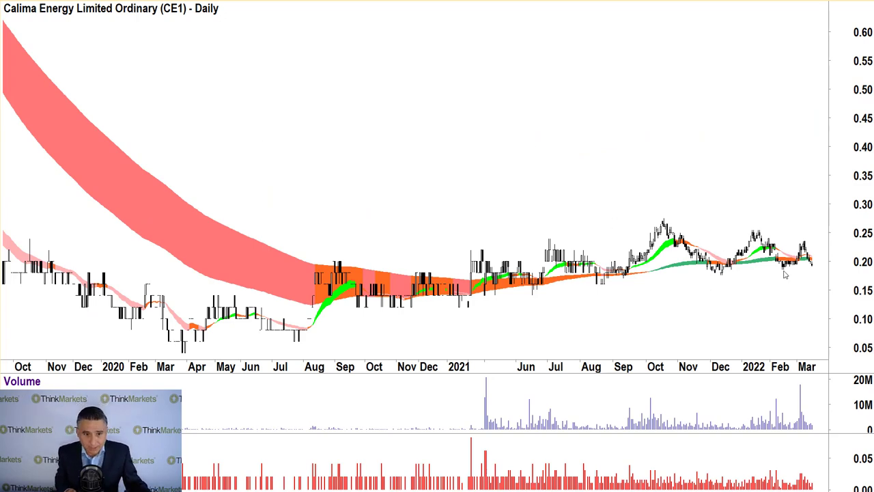
pyautogui.scroll(6, 785, 274)
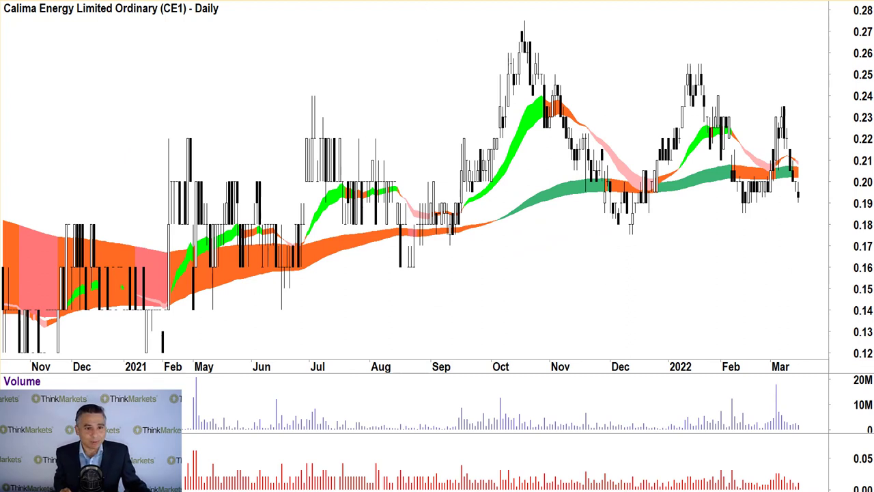
# - Mark Calima Energy's March volume spike with an arrow, and add arrows along the matching price rise and fall
pyautogui.moveTo(740, 395); pyautogui.dragTo(779, 411)
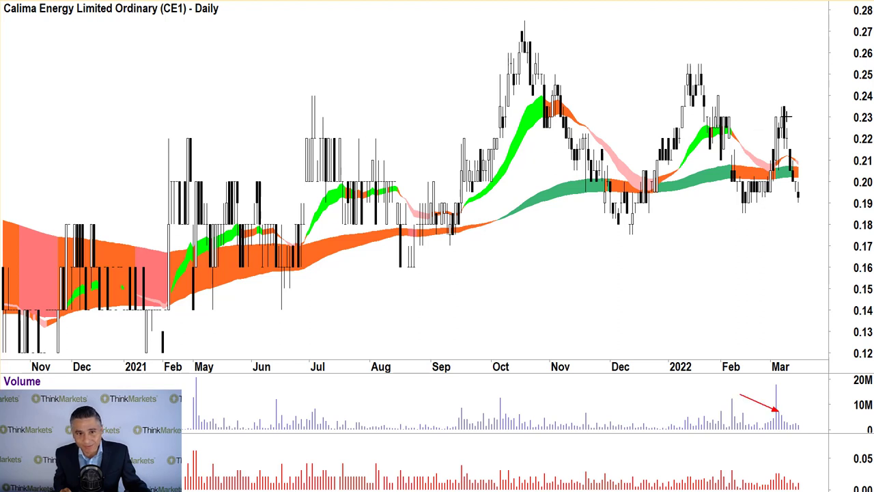
pyautogui.moveTo(787, 118); pyautogui.dragTo(811, 187)
pyautogui.moveTo(760, 176); pyautogui.dragTo(772, 109)
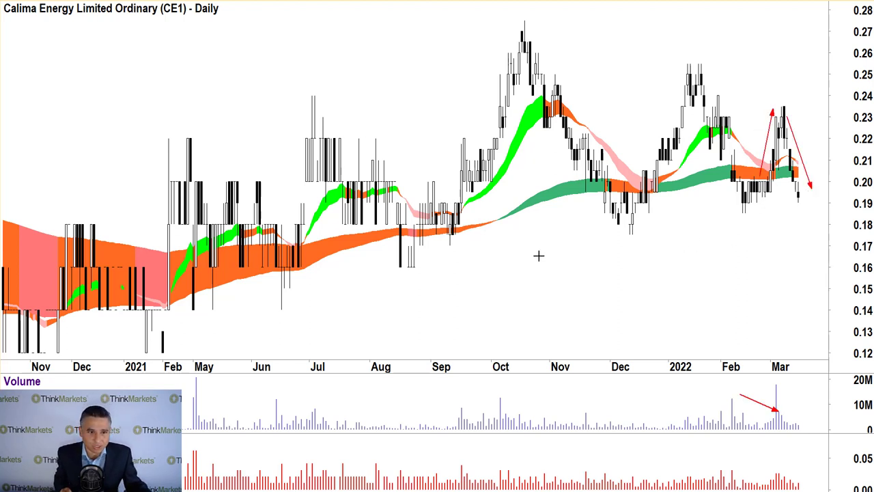
# - Draw converging trendlines beneath Calima Energy's rising lows and across its falling highs, plus an upward projection arrow from the latest price
pyautogui.moveTo(149, 338); pyautogui.dragTo(825, 198)
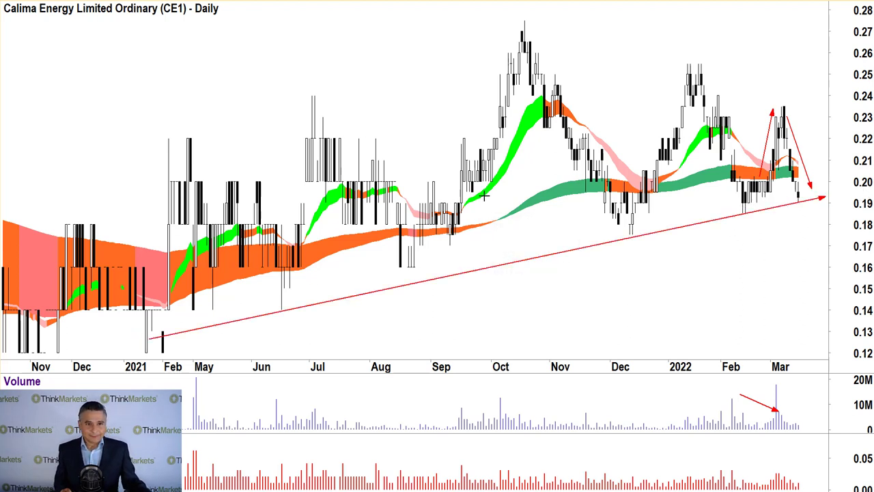
pyautogui.moveTo(523, 23); pyautogui.dragTo(804, 102)
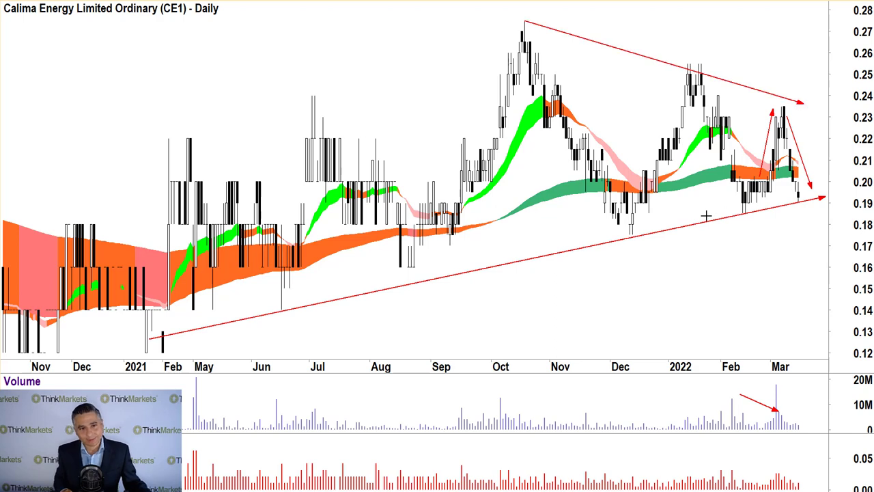
pyautogui.scroll(-3, 641, 301)
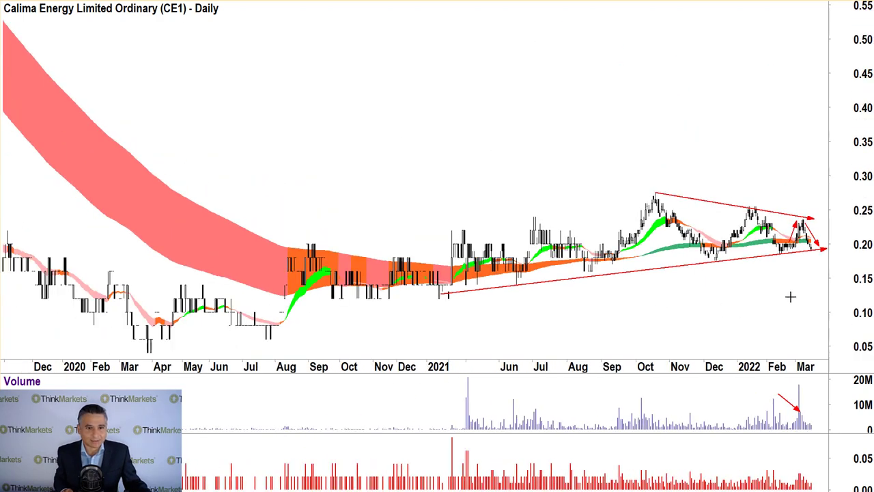
pyautogui.scroll(1, 789, 296)
pyautogui.moveTo(734, 280)
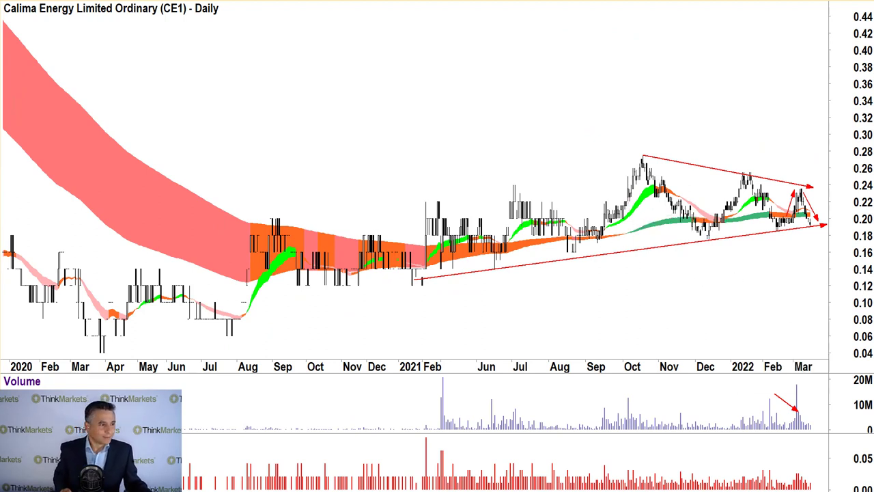
pyautogui.moveTo(815, 207); pyautogui.dragTo(825, 69)
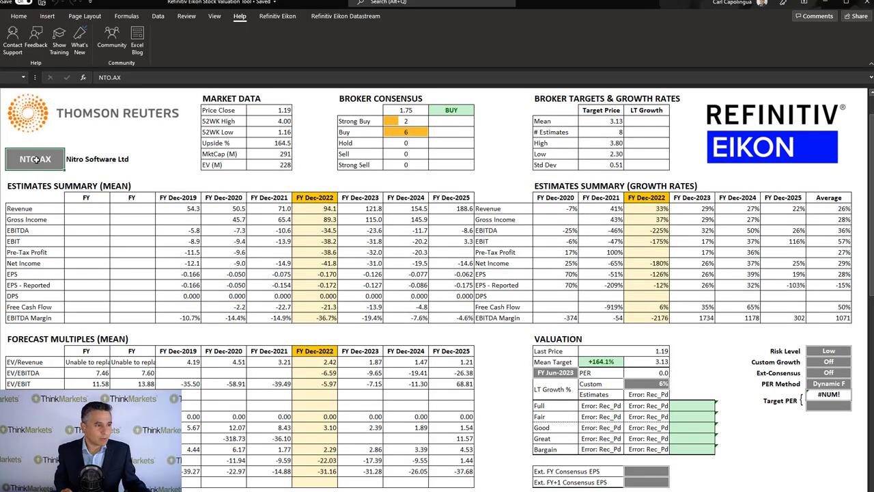
# - Back in the Excel valuation workbook, change the ticker to CE1.AX to load Calima Energy
pyautogui.click(36, 160)
pyautogui.doubleClick(35, 159)
pyautogui.moveTo(32, 159); pyautogui.dragTo(19, 159)
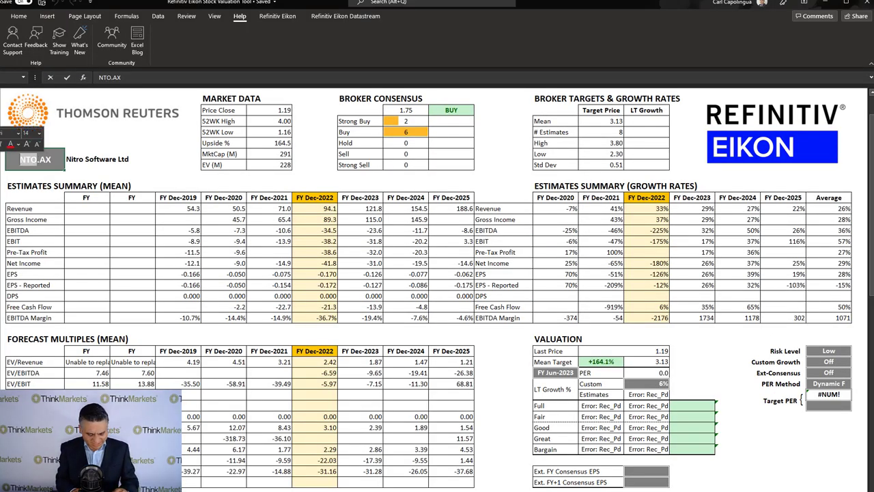
pyautogui.write('CE1')
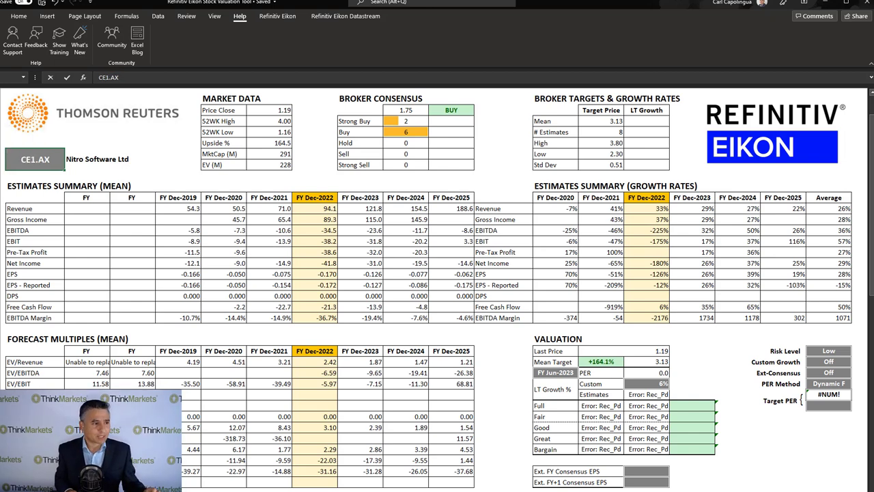
pyautogui.press('Return')
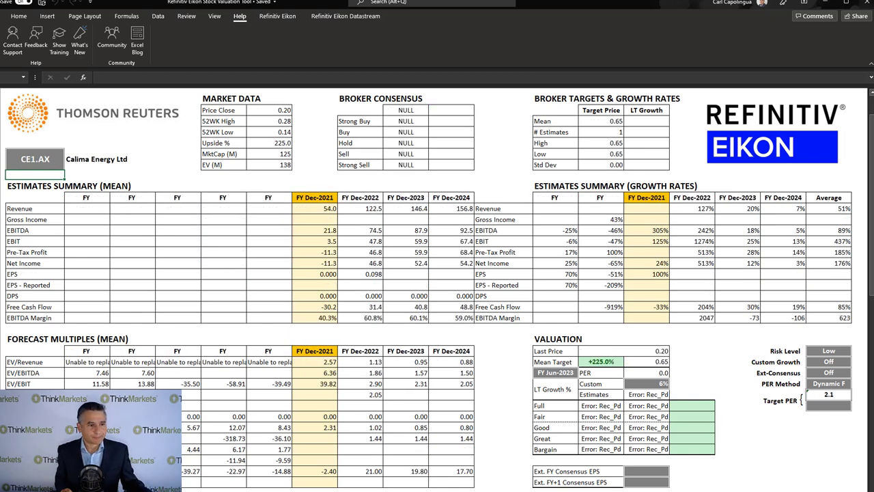
# - Check Calima Energy's number of broker estimates and its EPS estimates from FY Dec-2021 onward
pyautogui.click(610, 134)
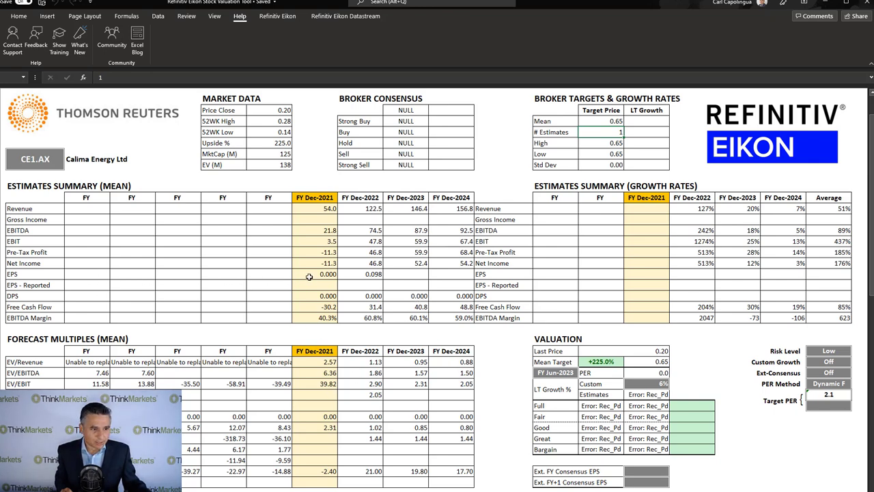
pyautogui.moveTo(328, 274); pyautogui.dragTo(447, 274)
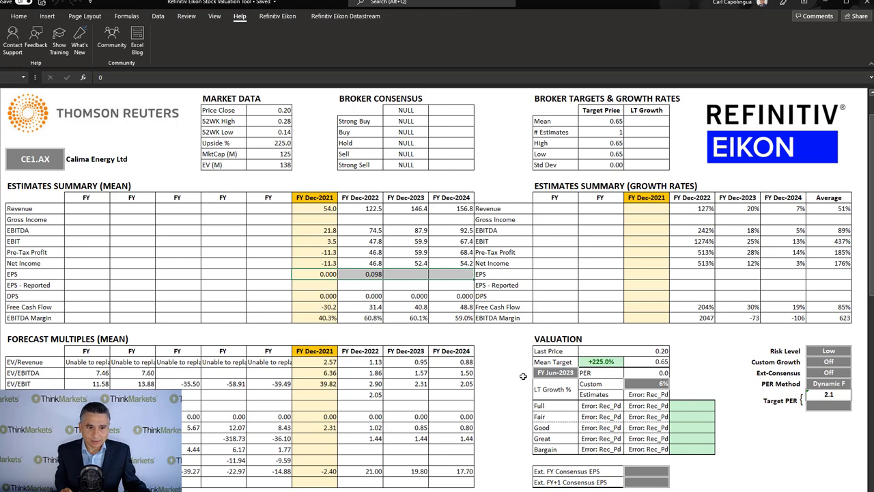
pyautogui.click(359, 273)
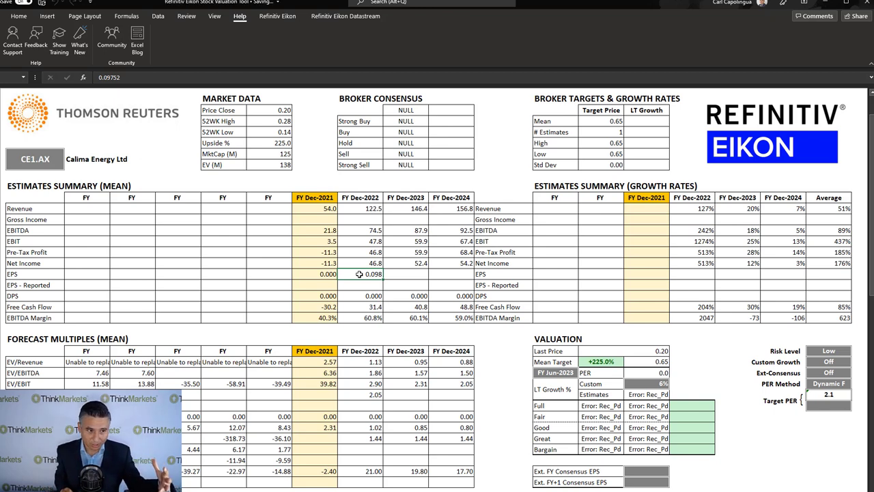
pyautogui.press('Left')
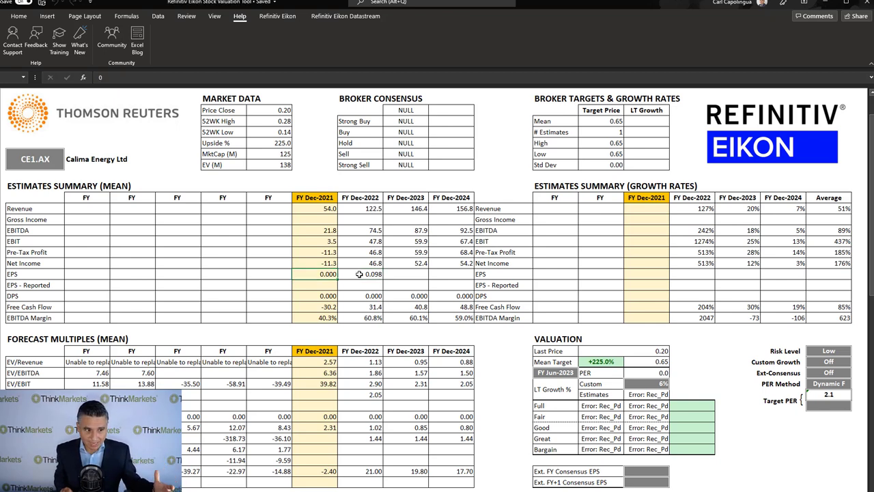
# - Set Calima Energy's valuation year to FY Dec-2022
pyautogui.click(575, 374)
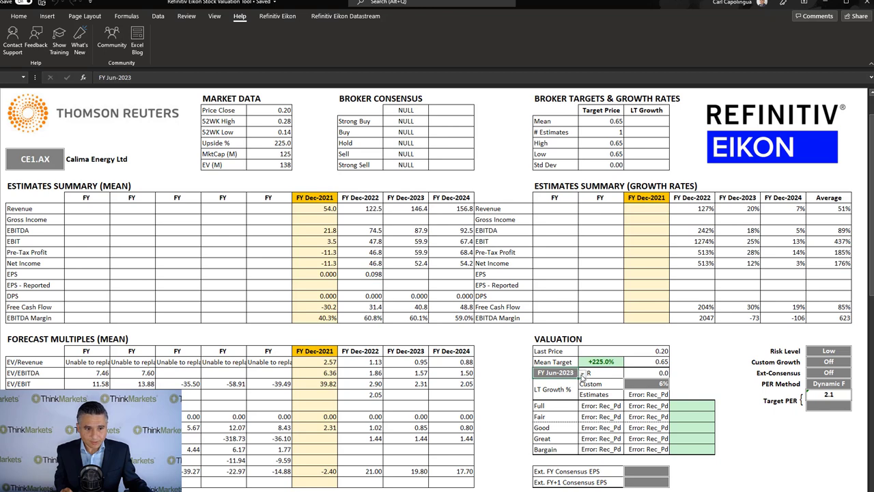
pyautogui.click(581, 373)
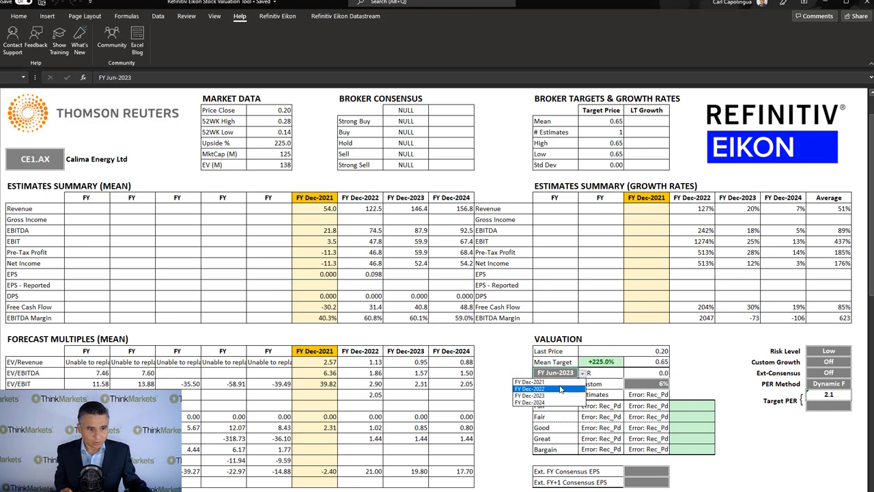
pyautogui.click(560, 389)
# - Review Calima Energy's EPS estimates for FY Dec-2022 to FY Dec-2024
pyautogui.click(391, 272)
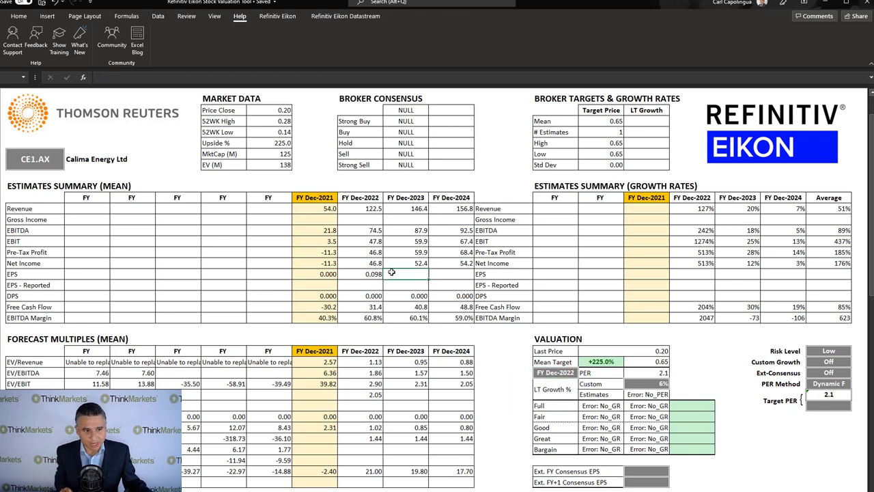
pyautogui.click(444, 273)
pyautogui.keyDown('shift'); pyautogui.click(380, 268); pyautogui.keyUp('shift')
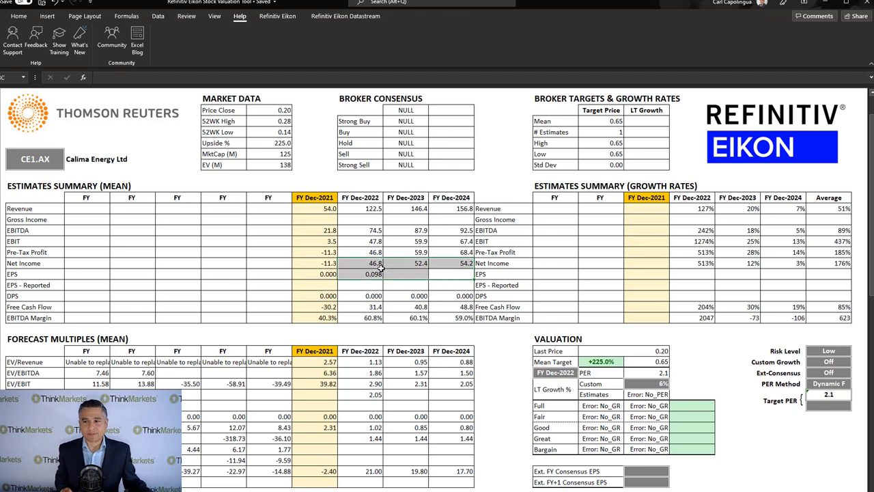
pyautogui.keyDown('shift'); pyautogui.click(379, 273); pyautogui.keyUp('shift')
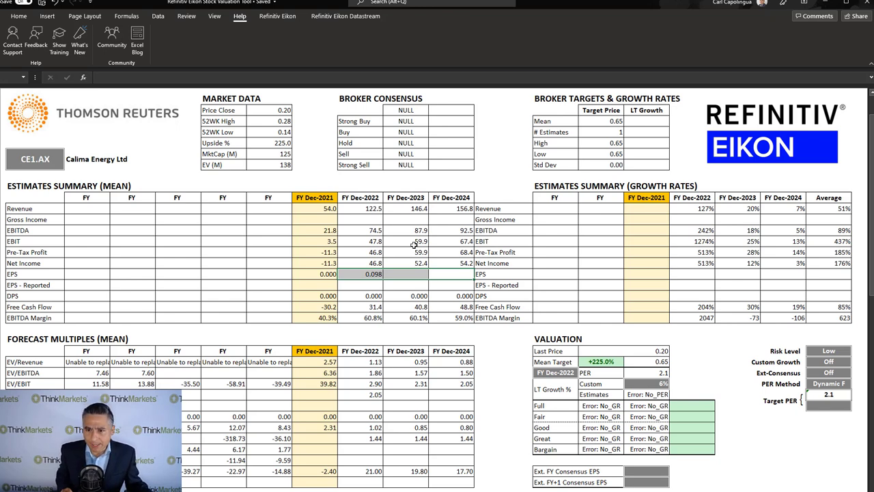
# - Change the ticker to SFR.AX to load Sandfire Resources
pyautogui.doubleClick(30, 159)
pyautogui.moveTo(21, 159); pyautogui.dragTo(36, 159)
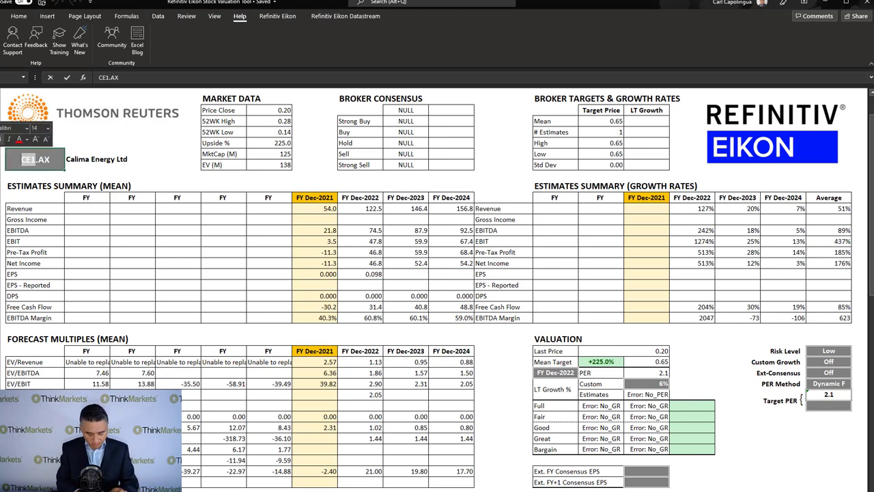
pyautogui.write('SFR')
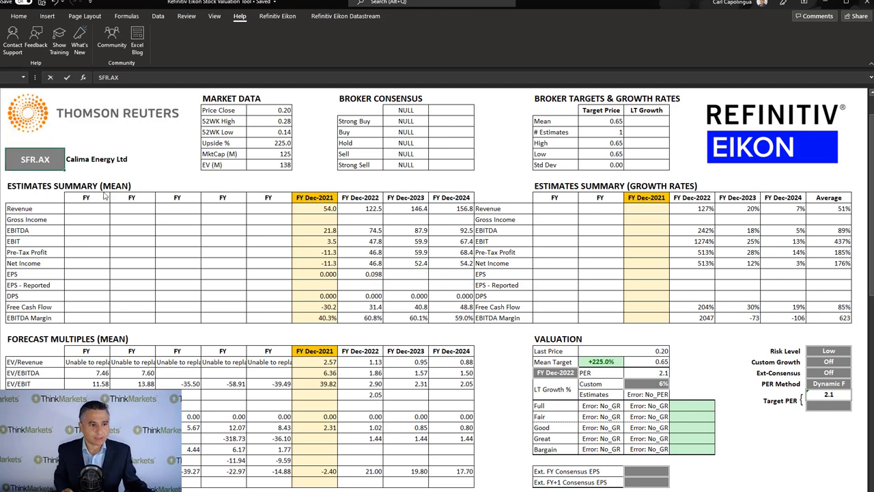
pyautogui.press('Return')
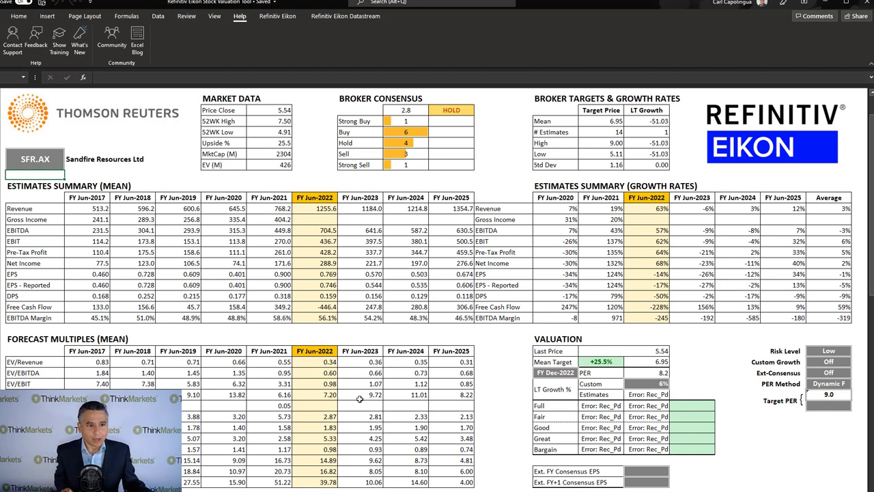
# - Examine Sandfire Resources' forecast PE multiples for FY Jun-2022 to FY Jun-2025
pyautogui.press('Up')
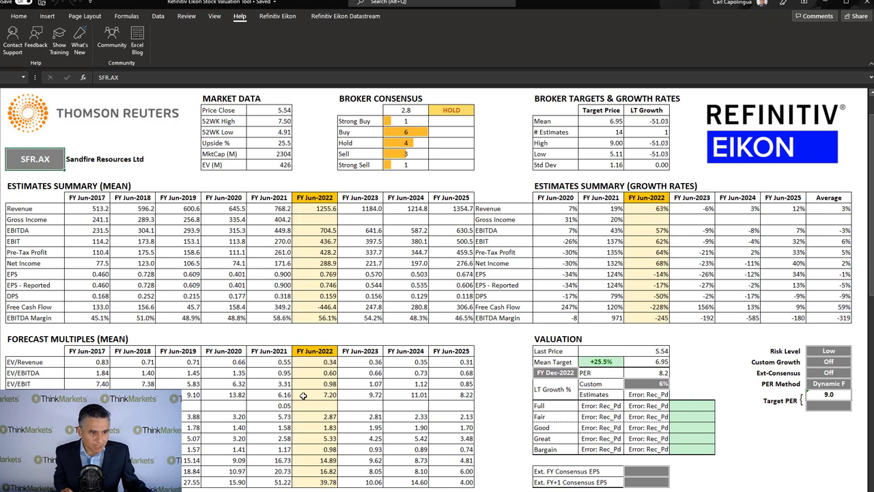
pyautogui.moveTo(304, 396); pyautogui.dragTo(456, 398)
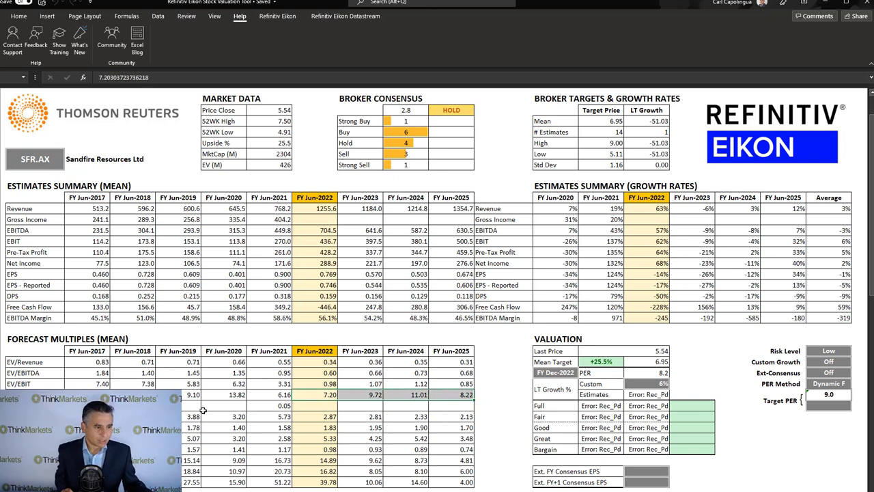
# - Compare Sandfire Resources' historical and forecast PE multiples and inspect the target PER formula
pyautogui.moveTo(133, 395); pyautogui.dragTo(228, 396)
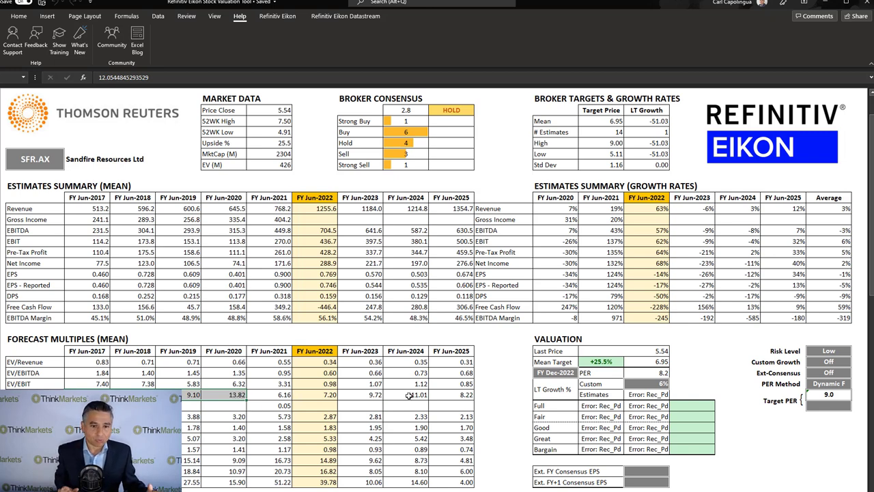
pyautogui.moveTo(315, 394); pyautogui.dragTo(450, 394)
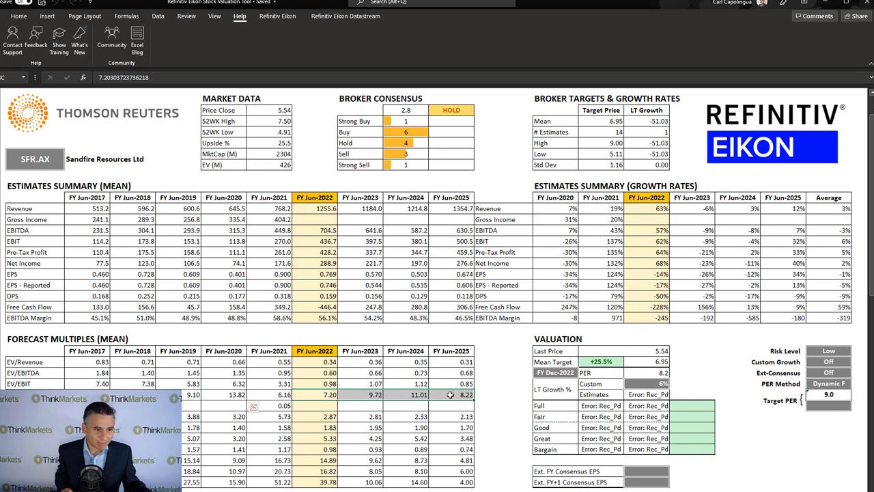
pyautogui.click(823, 401)
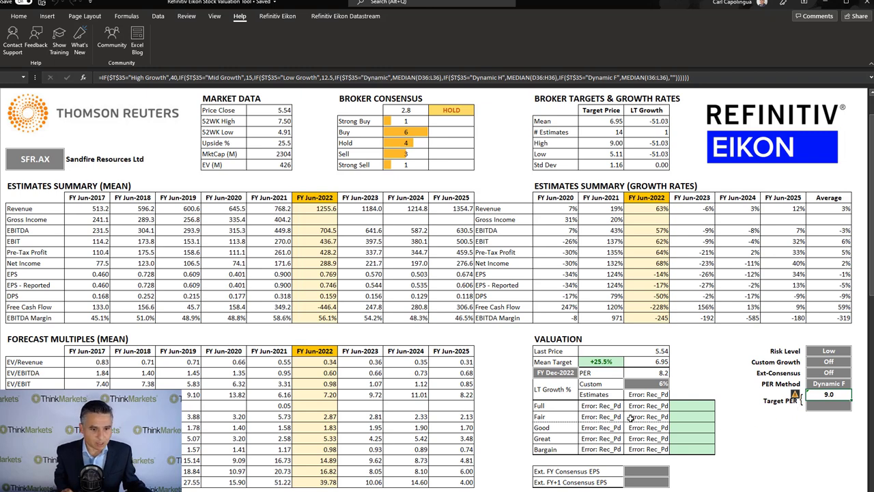
# - Set Sandfire Resources' valuation year to FY Jun-2022
pyautogui.click(544, 372)
pyautogui.click(581, 373)
pyautogui.click(559, 388)
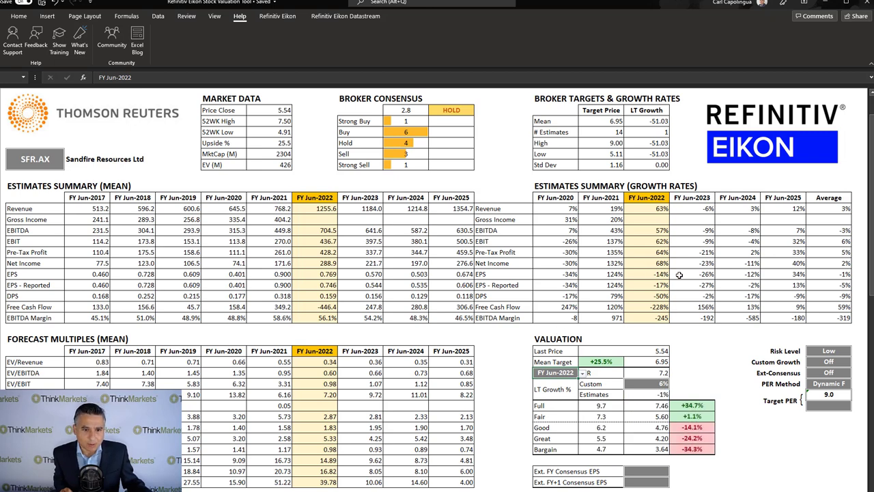
# - Examine Sandfire Resources' EPS growth rates from FY Jun-2020 to FY Jun-2025 and their average
pyautogui.click(830, 273)
pyautogui.click(737, 274)
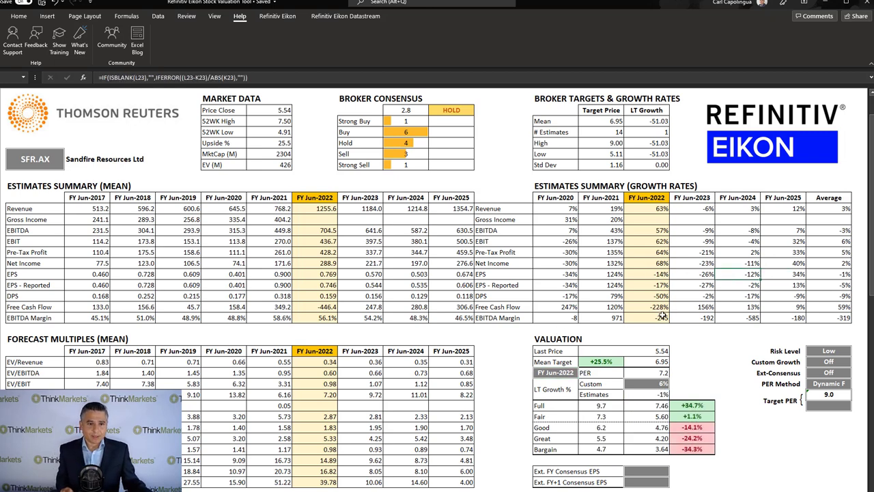
pyautogui.click(646, 273)
pyautogui.press('Left')
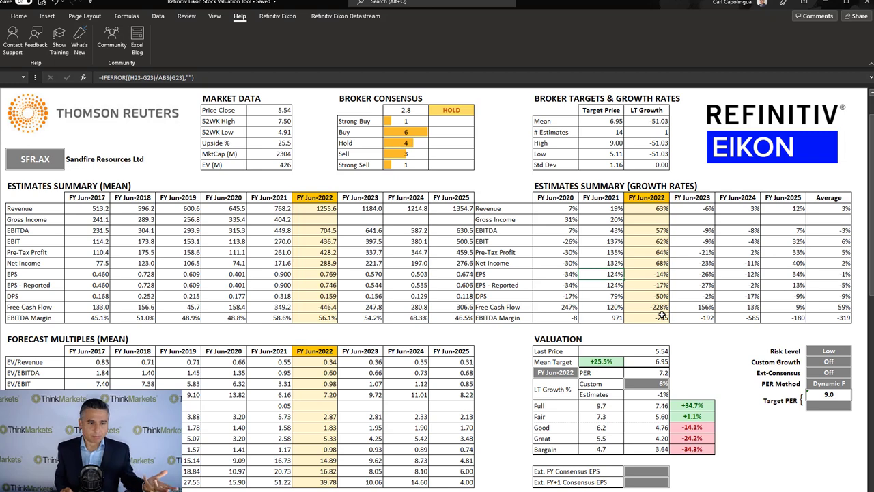
pyautogui.press('Left')
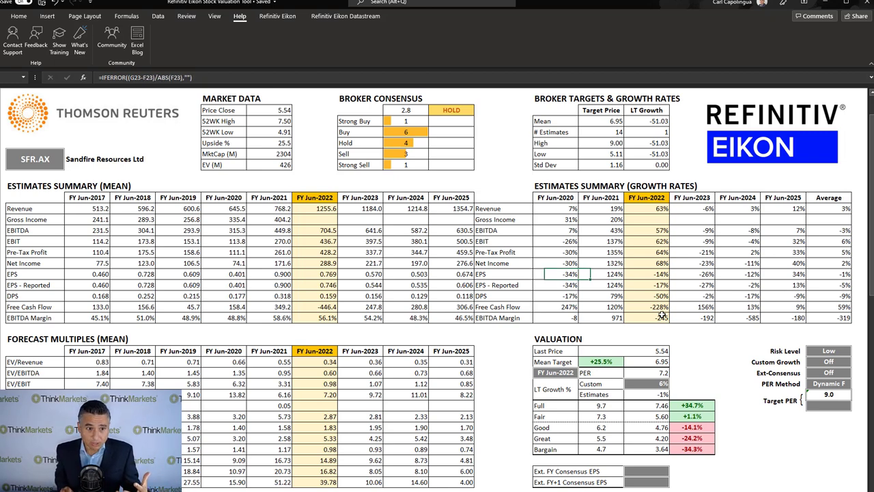
pyautogui.press('Right')
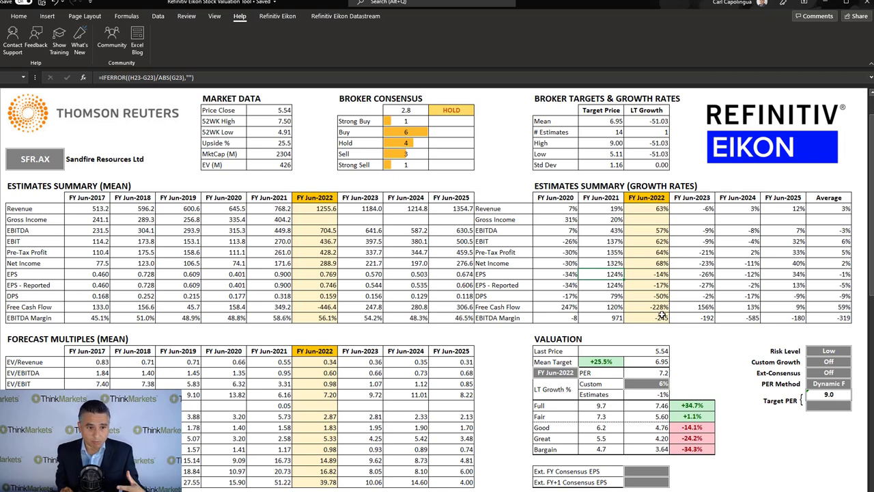
pyautogui.press('Right')
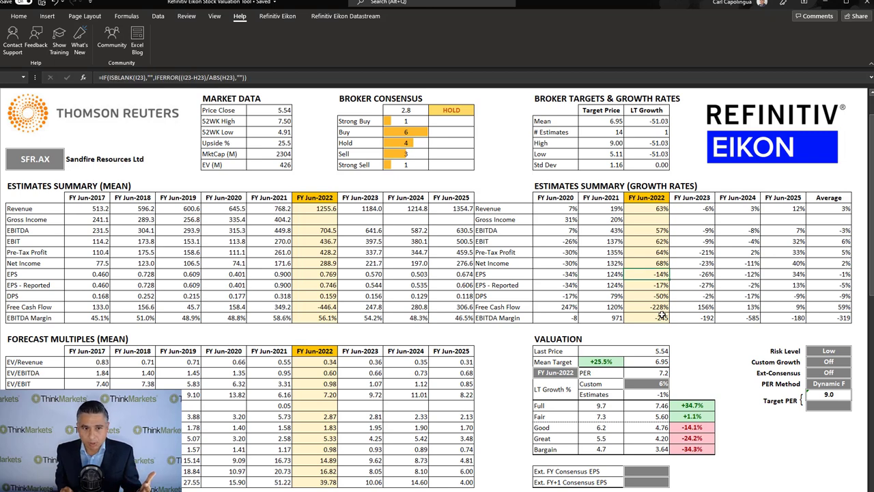
pyautogui.press('Right')
pyautogui.press('Right')
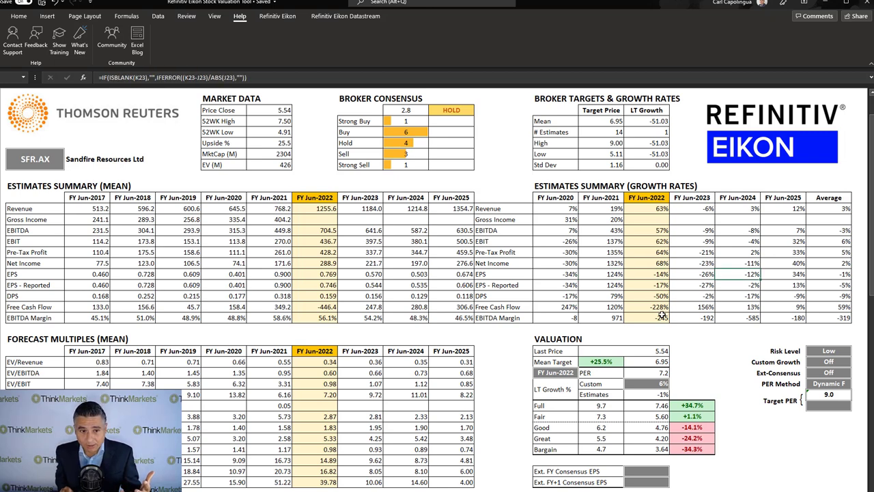
pyautogui.press('Right')
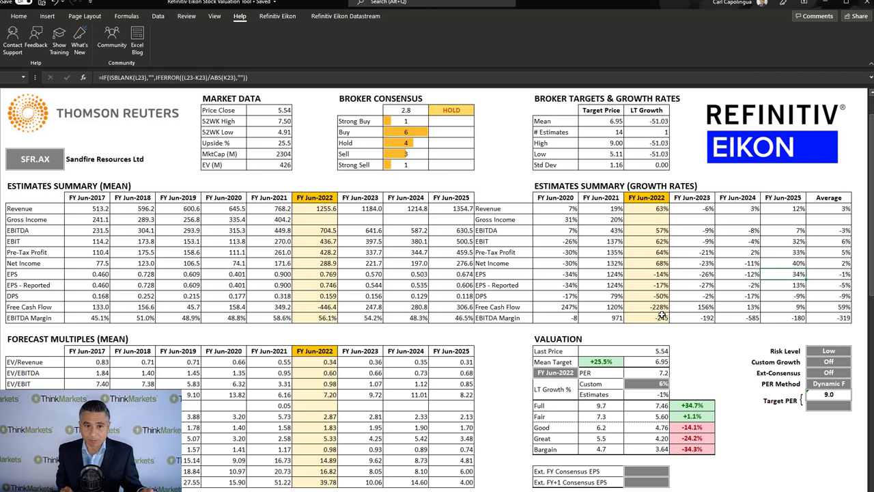
pyautogui.press('Right')
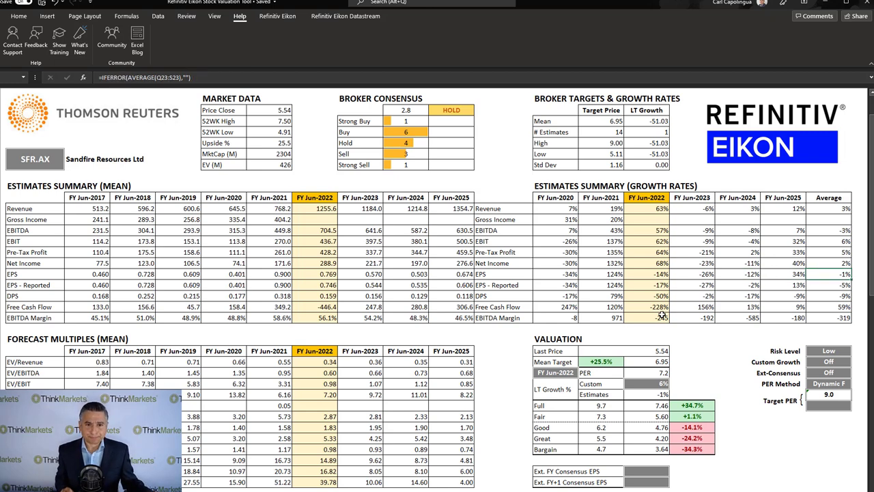
pyautogui.press('Left')
pyautogui.press('Left')
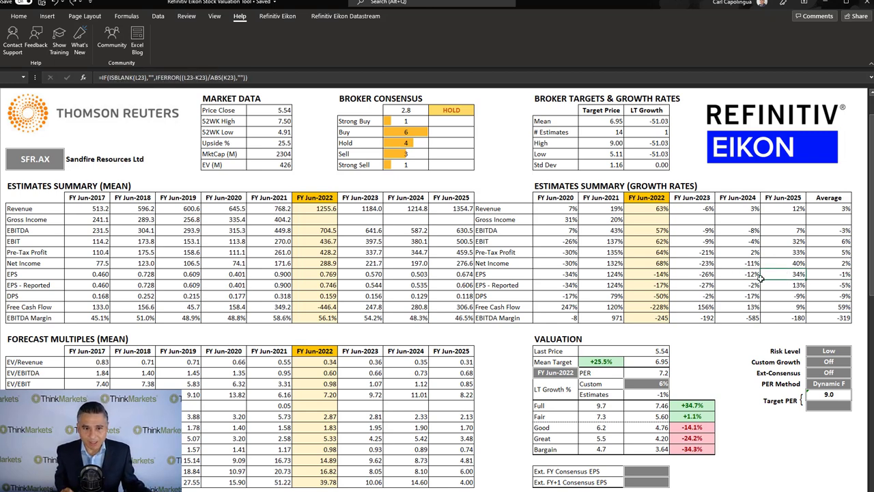
pyautogui.press('Right')
pyautogui.press('Right')
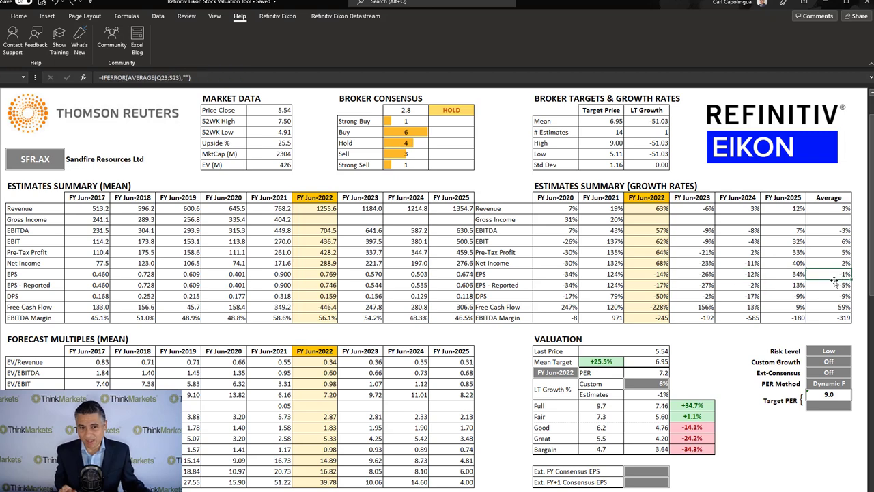
# - Compare Sandfire Resources' fair valuation and its upside with the brokers' mean target price
pyautogui.moveTo(679, 415); pyautogui.dragTo(642, 415)
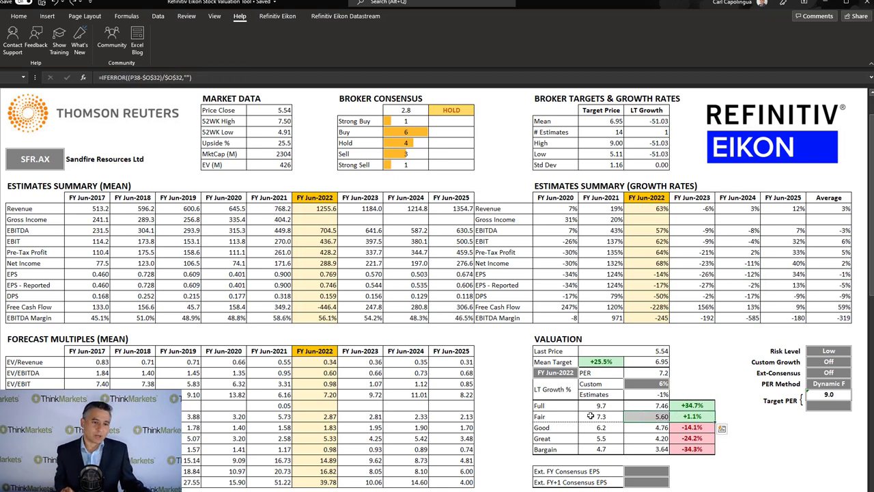
pyautogui.press('Left')
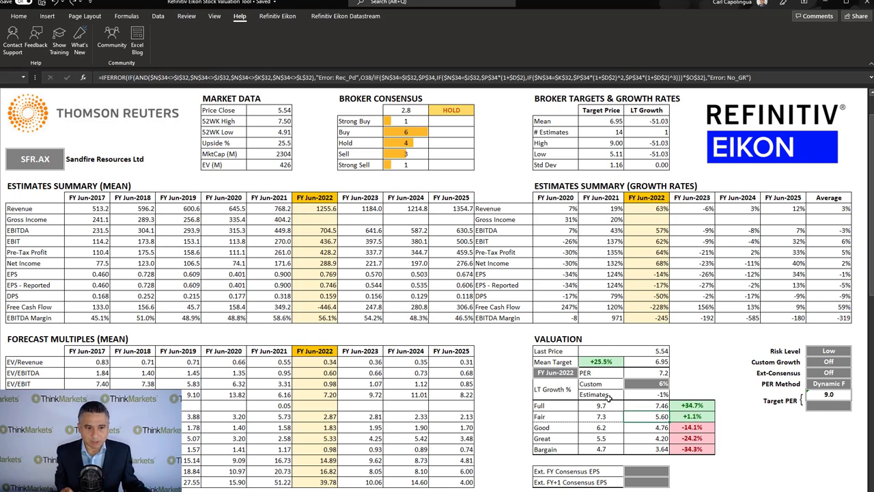
pyautogui.click(643, 362)
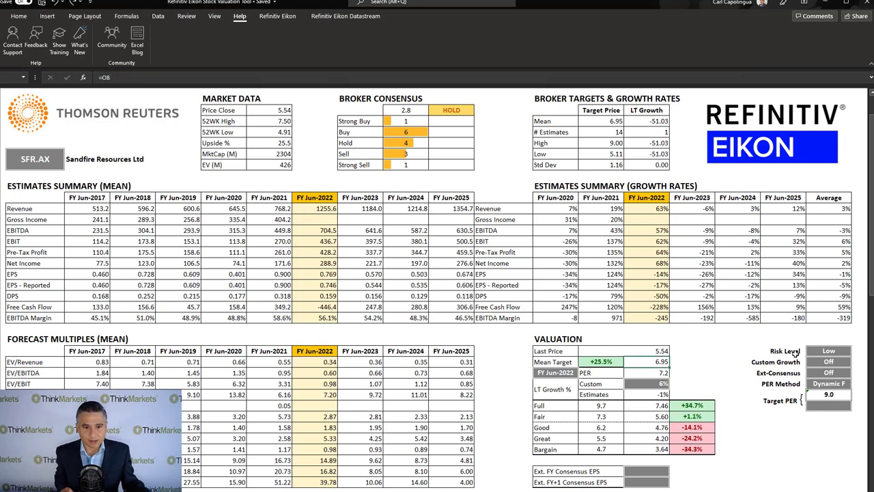
# - Turn Custom Growth on, set the custom long-term growth rate to 5%, and check the fair valuation
pyautogui.click(839, 362)
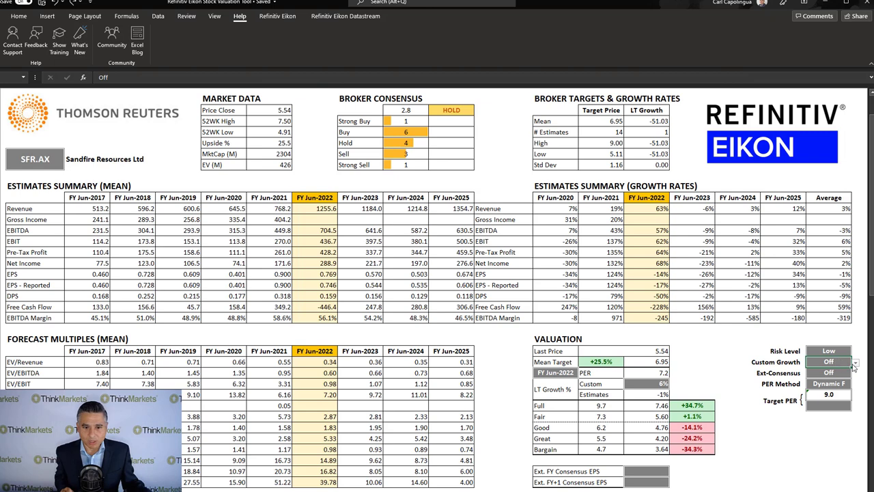
pyautogui.click(855, 363)
pyautogui.click(809, 372)
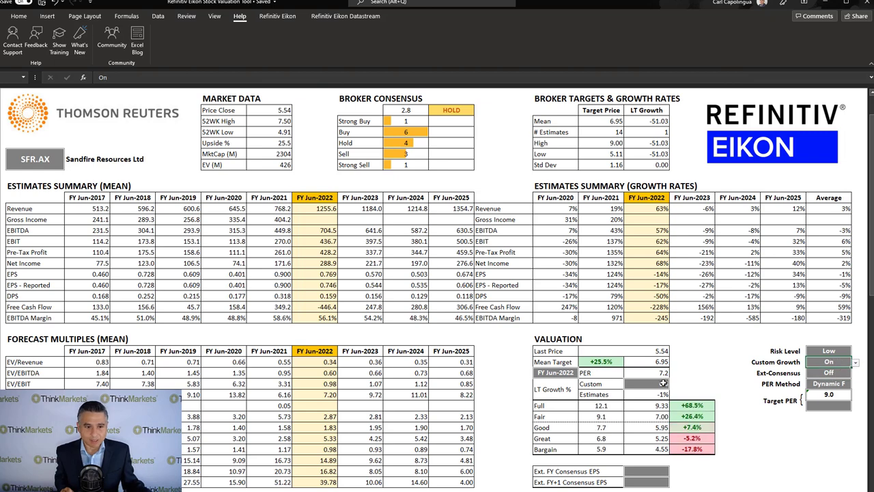
pyautogui.click(648, 385)
pyautogui.write('5')
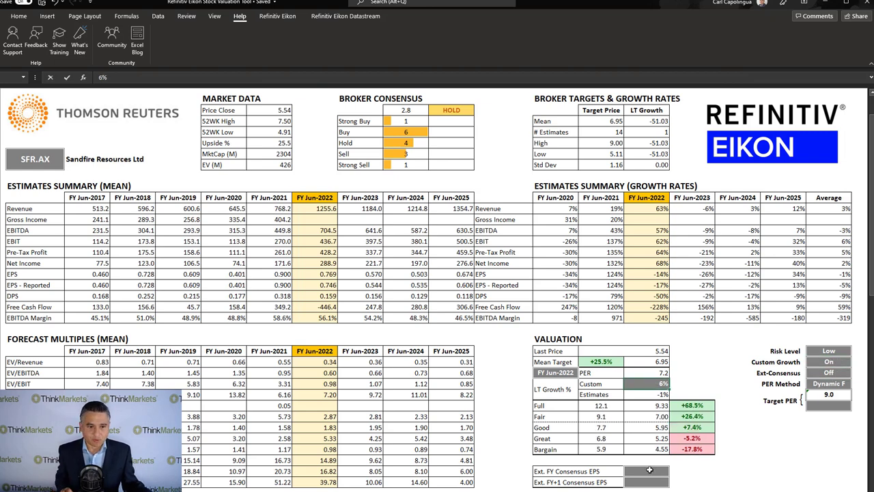
pyautogui.press('Return')
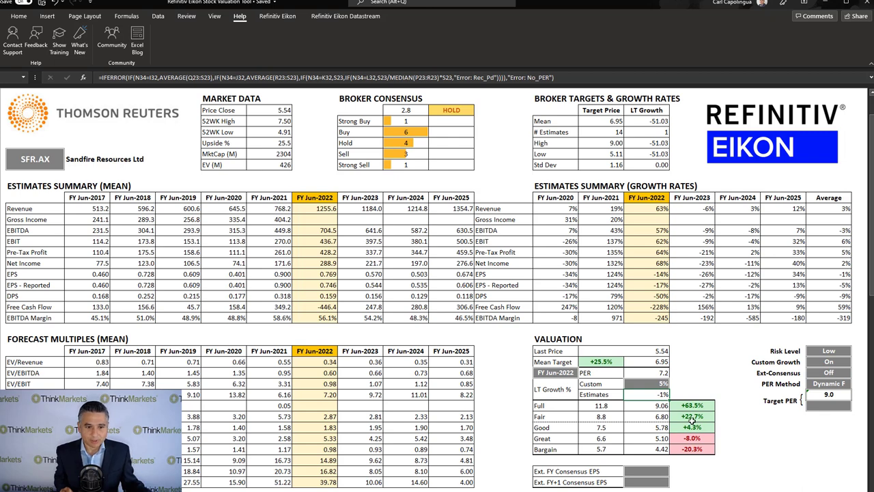
pyautogui.click(644, 416)
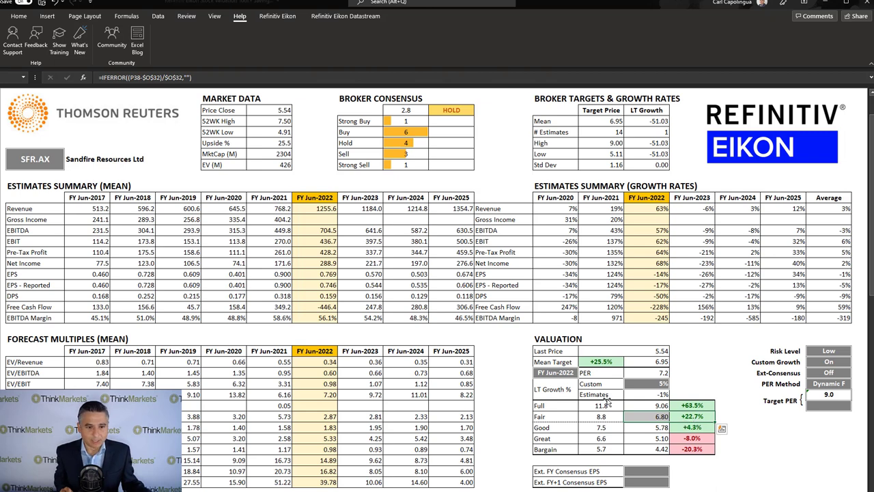
# - Turn Custom Growth back off for the Sandfire Resources valuation
pyautogui.click(833, 361)
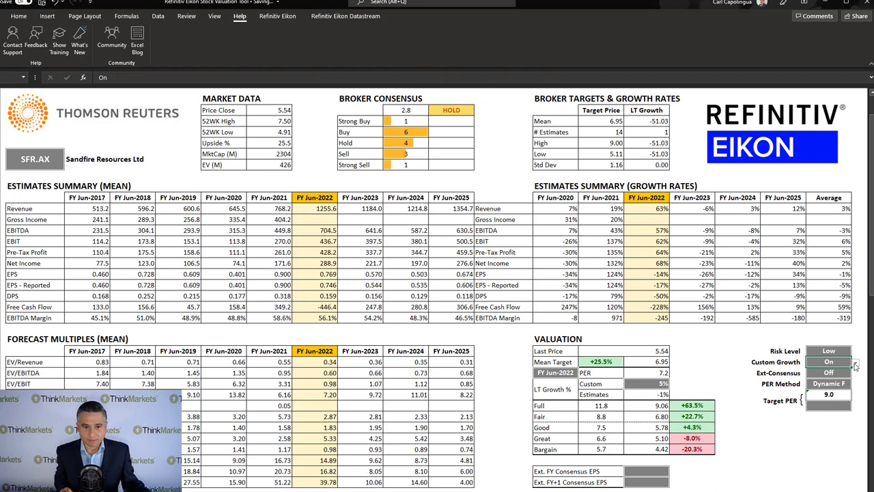
pyautogui.click(855, 362)
pyautogui.click(826, 379)
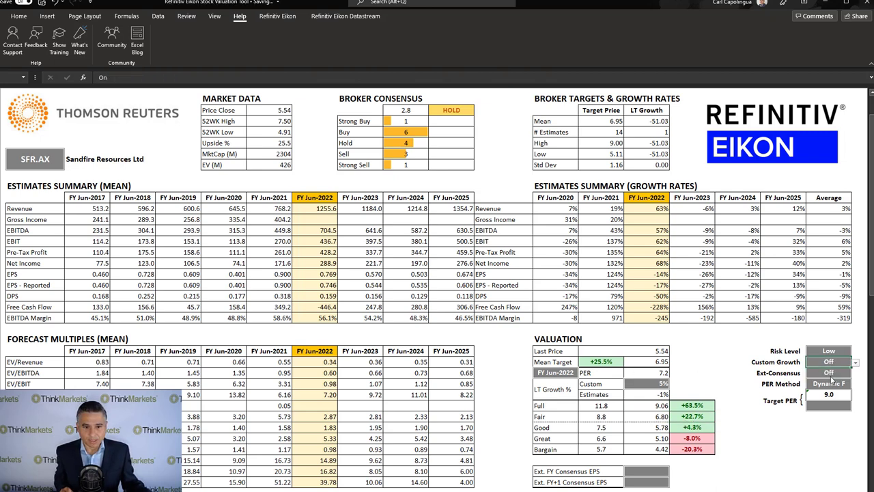
pyautogui.click(655, 383)
# - Change the ticker to YAL.AX in the valuation sheet
pyautogui.click(42, 159)
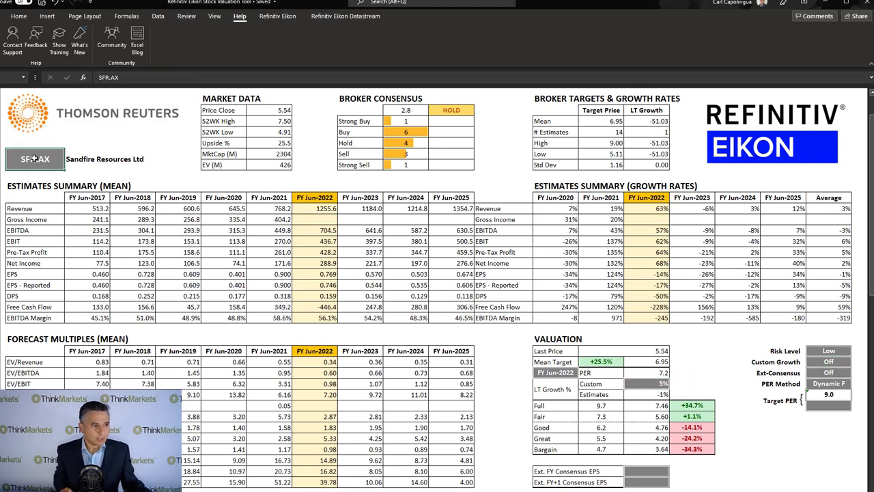
pyautogui.doubleClick(37, 159)
pyautogui.moveTo(37, 159); pyautogui.dragTo(14, 159)
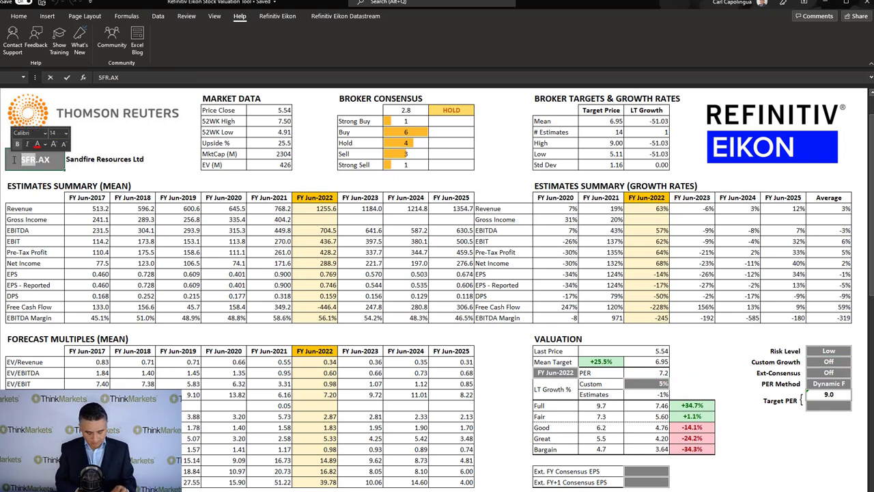
pyautogui.write('YAL')
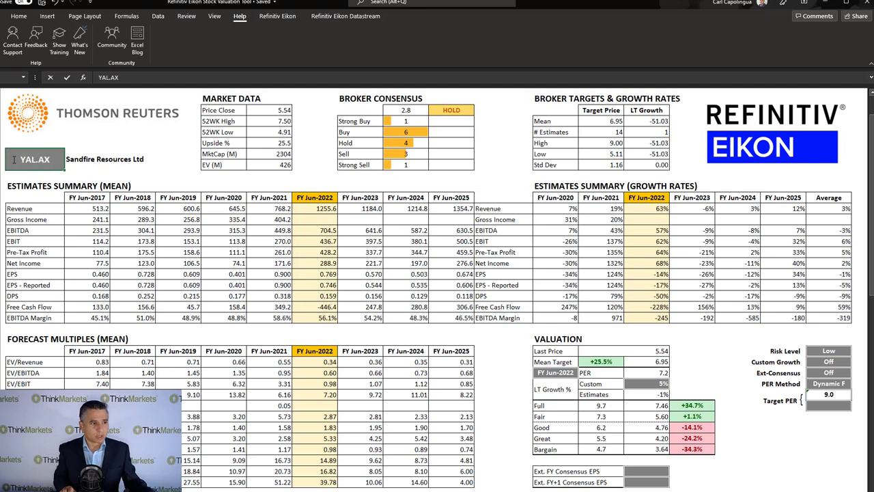
pyautogui.press('Return')
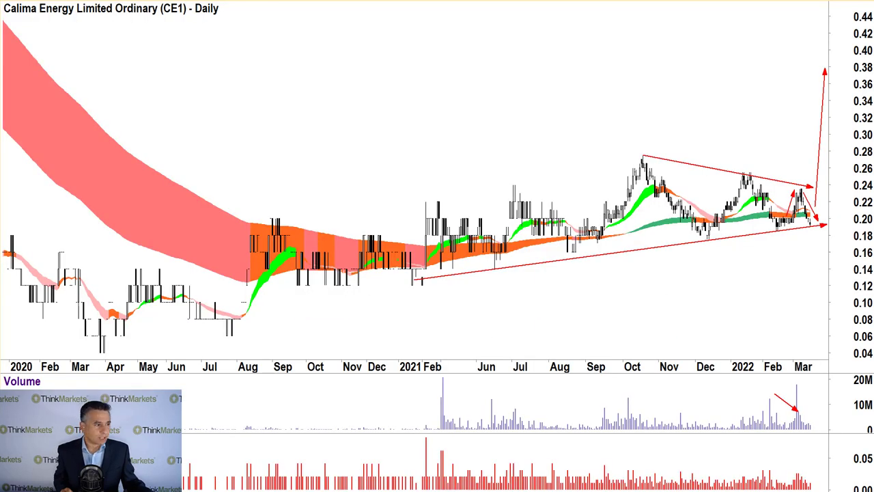
# - Switch to AmiBroker's Sandfire Resources daily chart and draw two horizontal support lines at about 5.10 and 5.15
pyautogui.press('Down')
pyautogui.press('Down')
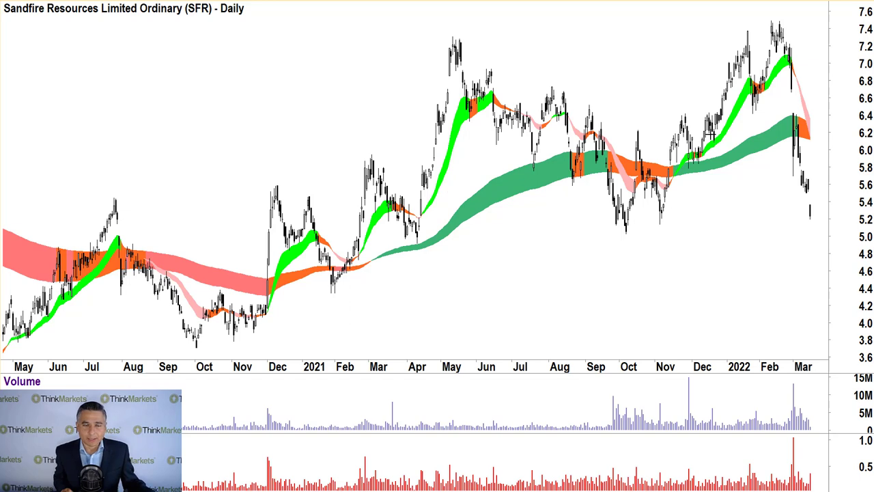
pyautogui.click(632, 227)
pyautogui.click(630, 224)
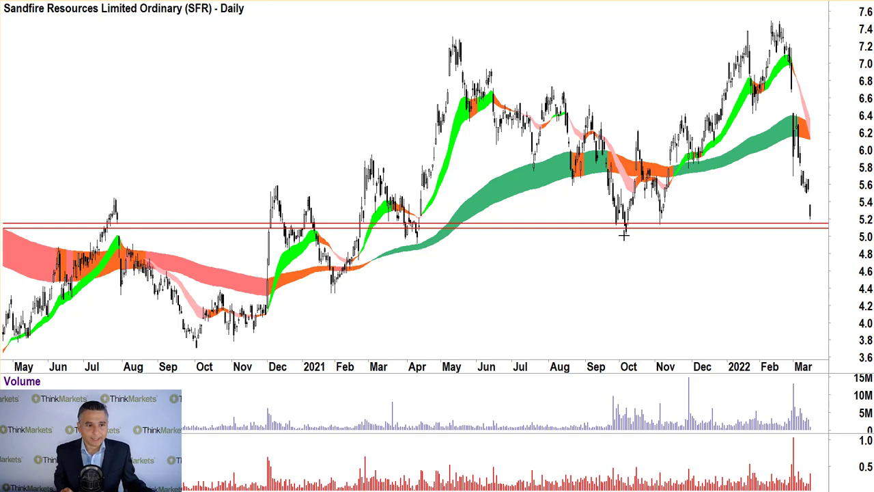
# - Add the text label "MAJOR POD" beneath the October 2021 low, just below the support lines
pyautogui.moveTo(626, 230)
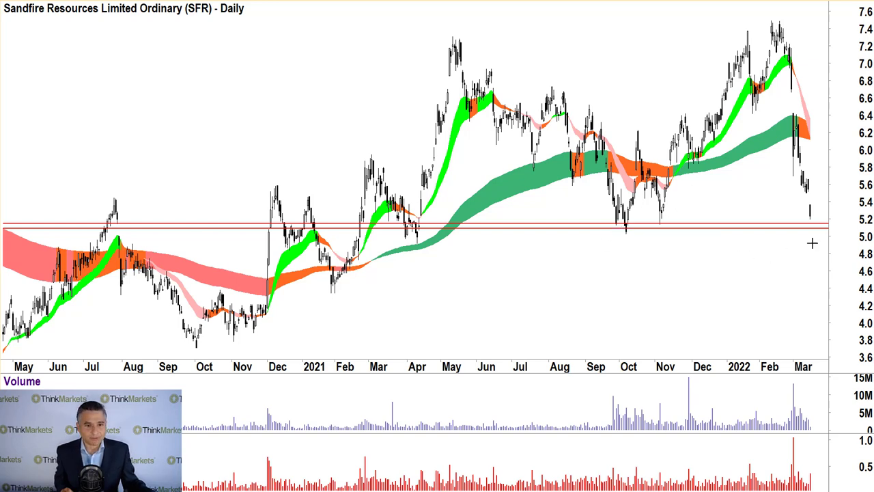
pyautogui.moveTo(815, 240)
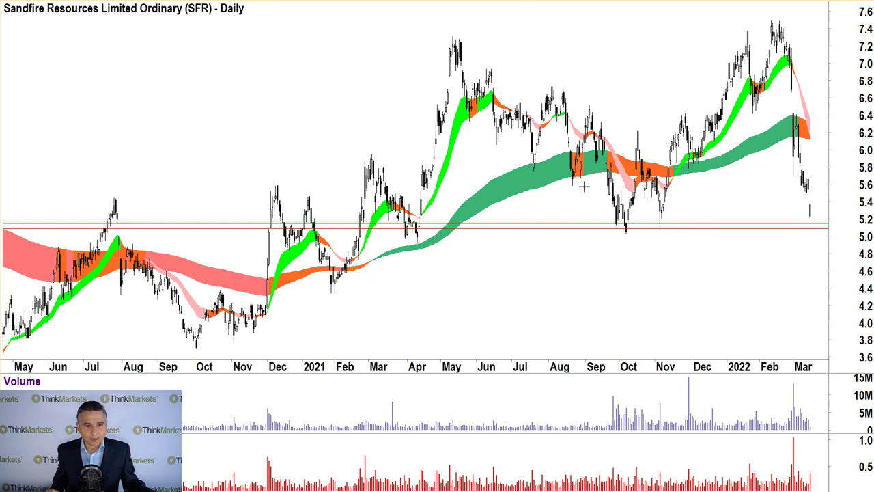
pyautogui.moveTo(596, 258)
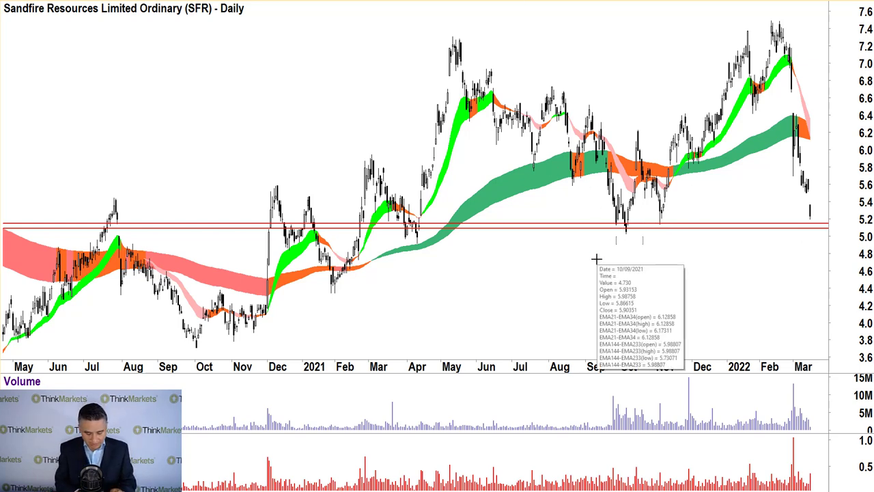
pyautogui.write('AJOR ')
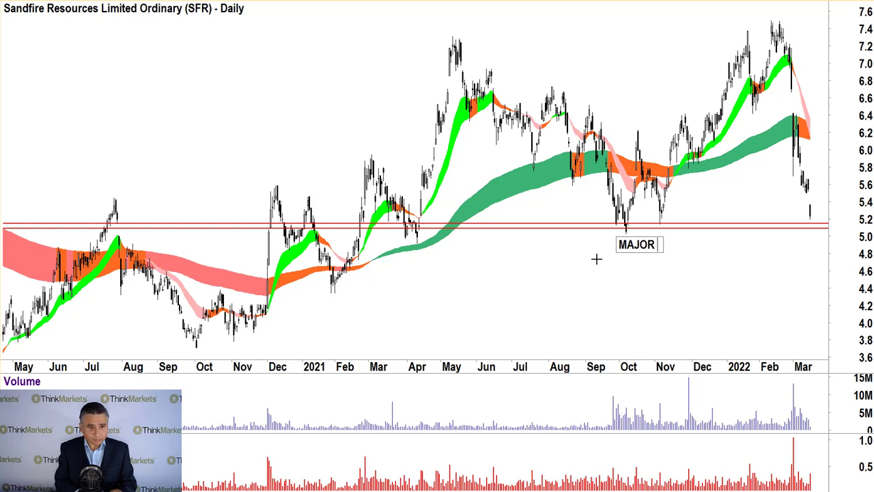
pyautogui.write('POD')
pyautogui.click(596, 259)
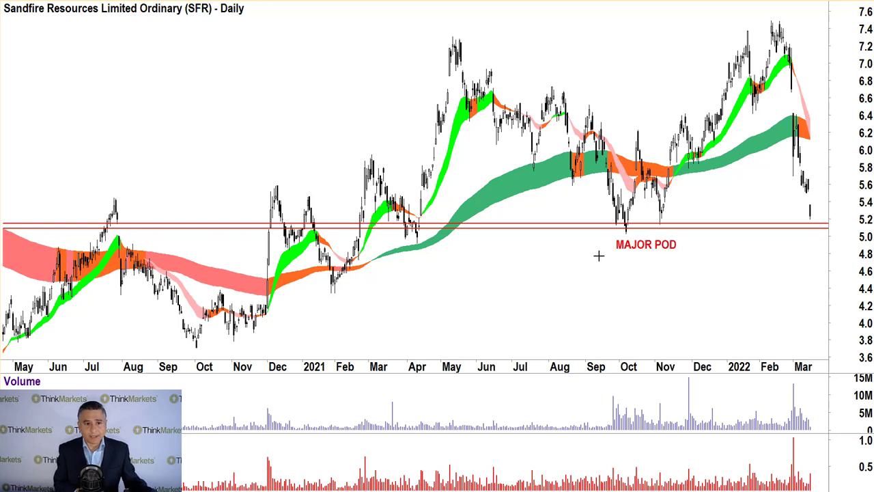
# - Add the text label "MAJOR POD?" below the support lines near the March 2022 price, shifting it so it fits within the chart
pyautogui.click(765, 236)
pyautogui.write('MAJOPR')
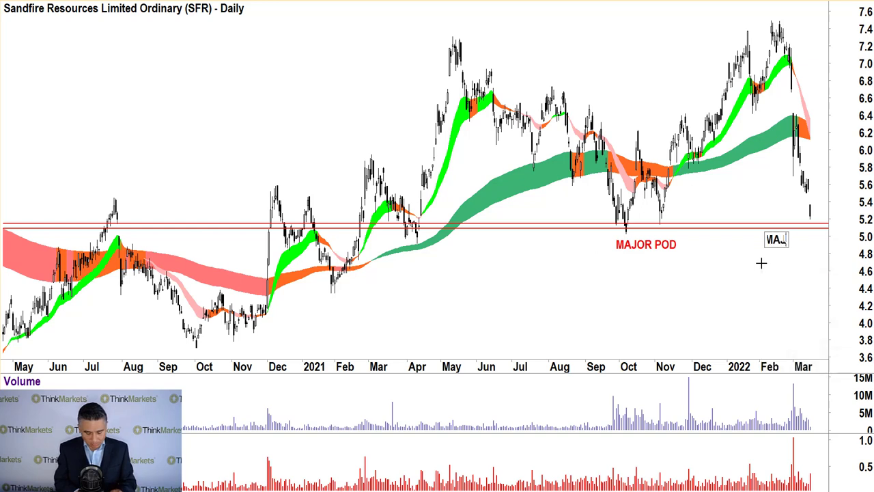
pyautogui.press('BackSpace')
pyautogui.press('BackSpace')
pyautogui.write('R POD?')
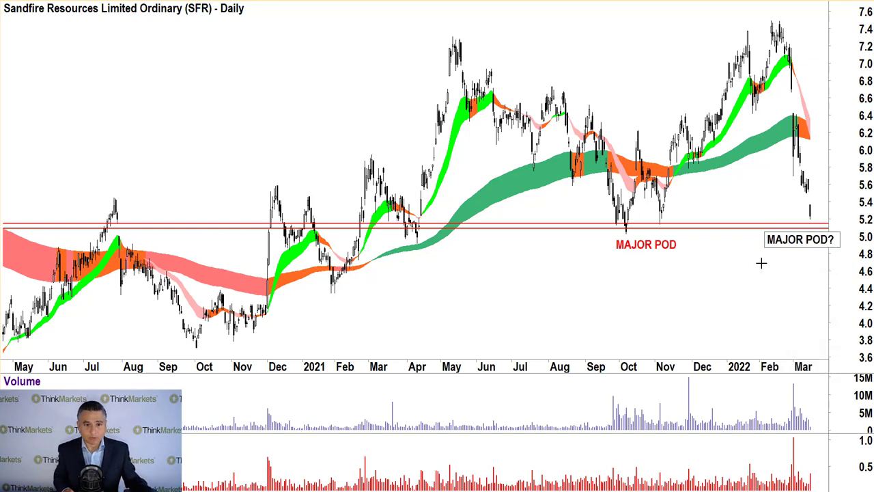
pyautogui.click(760, 263)
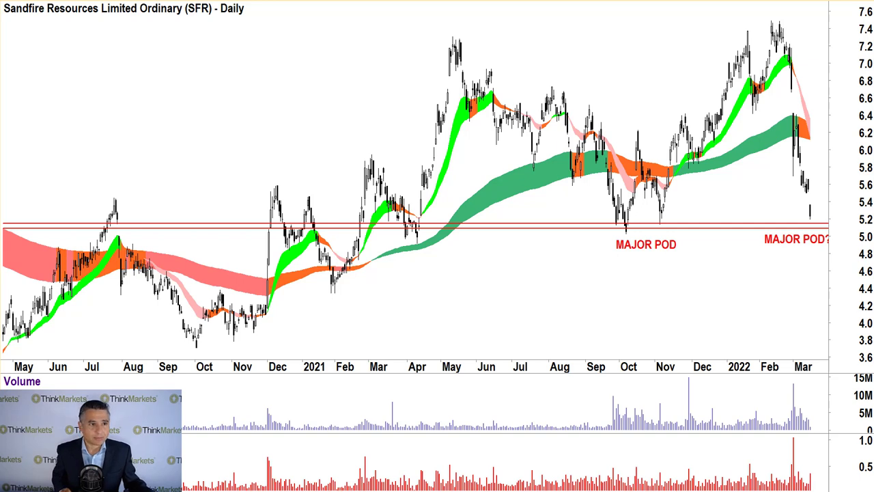
pyautogui.moveTo(787, 238); pyautogui.dragTo(772, 235)
pyautogui.click(772, 294)
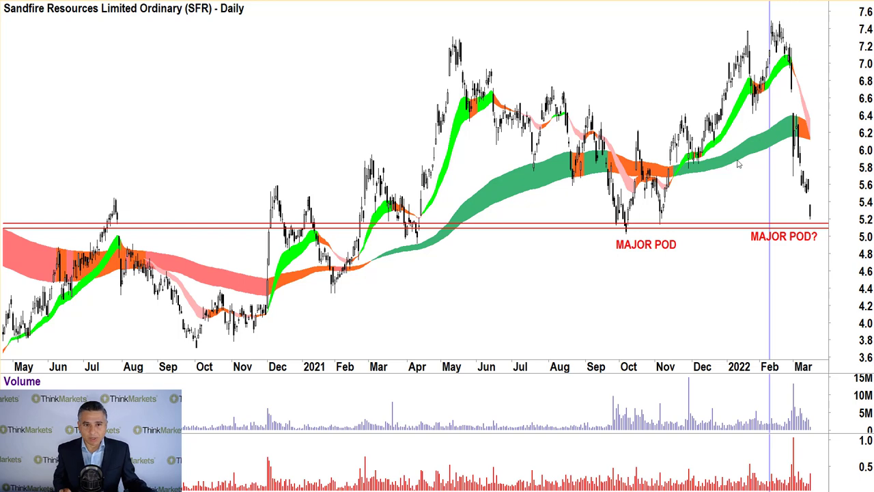